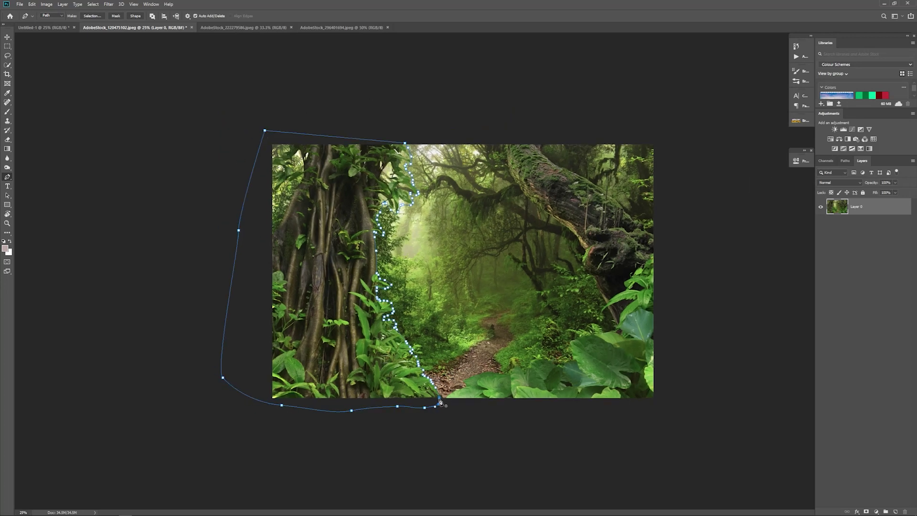
Cut the large tree out along its closed path onto a new layer and move the cutout into the Untitled-1 document.
left_click(92, 17)
left_click(495, 149)
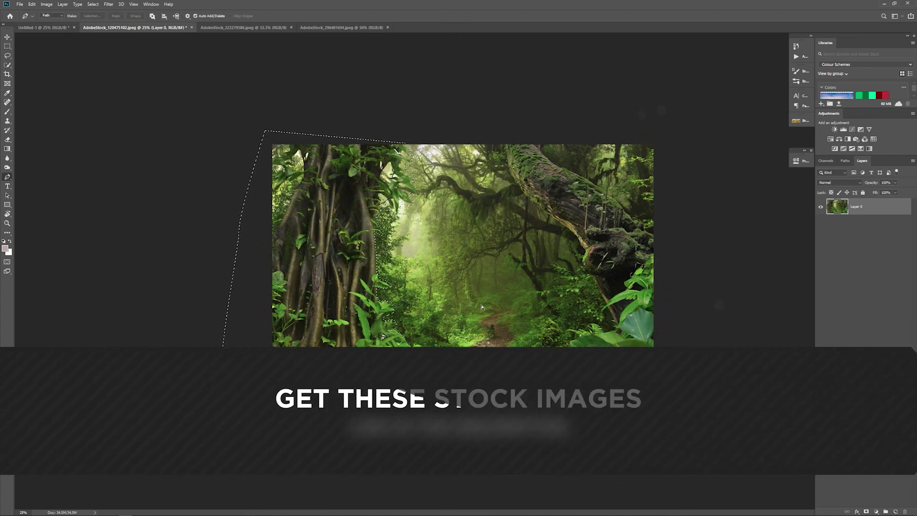
key("ctrl+j")
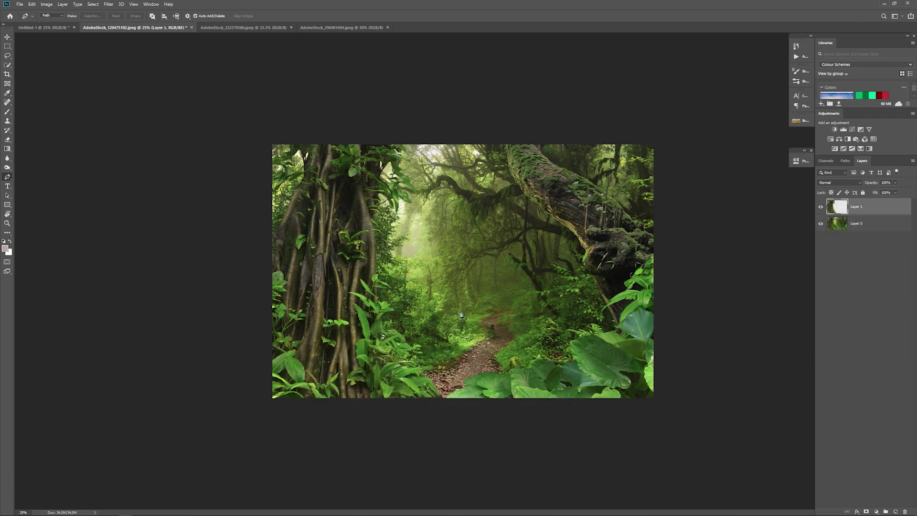
key("v")
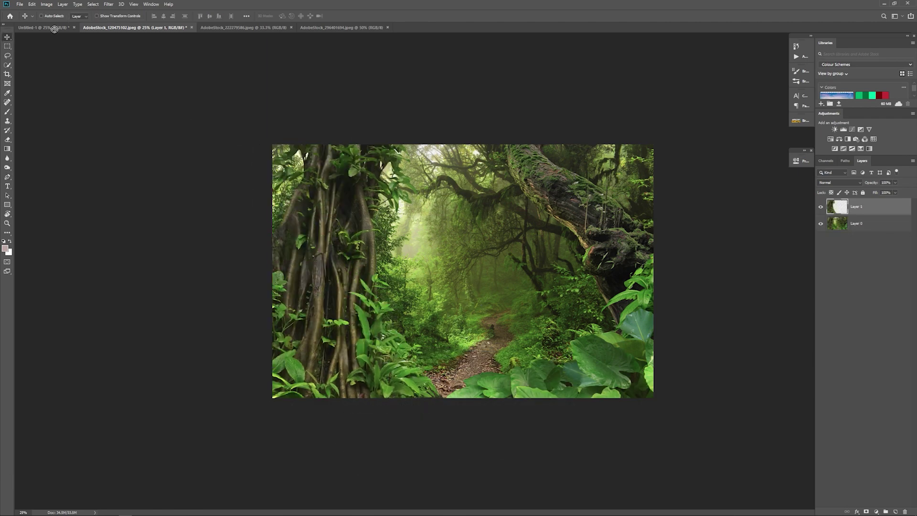
left_click_drag(54, 29, 324, 269)
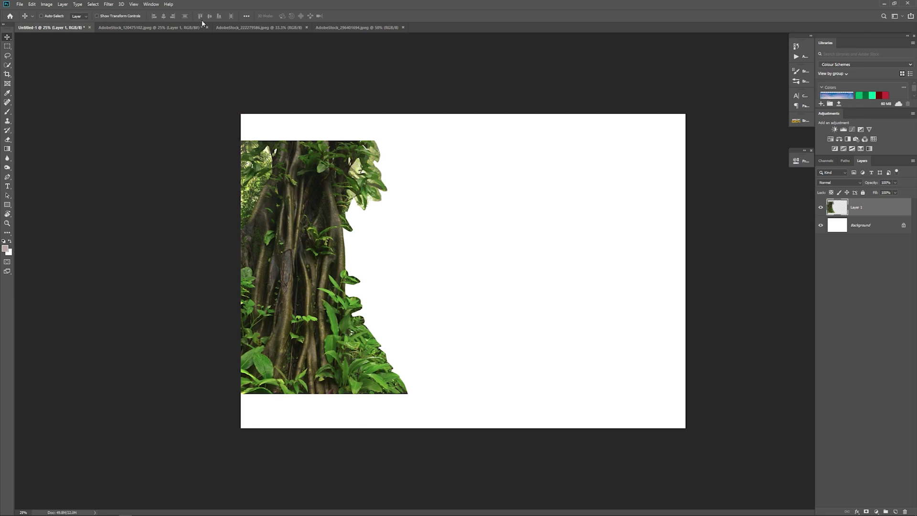
Copy the AdobeStock_222279586.jpeg misty forest image into Untitled-1 and position it beneath the tree cutout layer, offset toward the lower right.
left_click(258, 28)
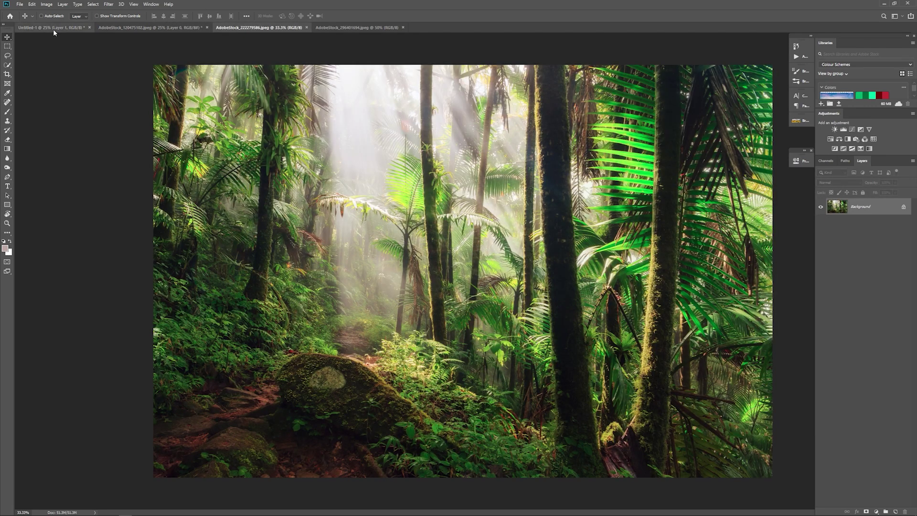
left_click(53, 29)
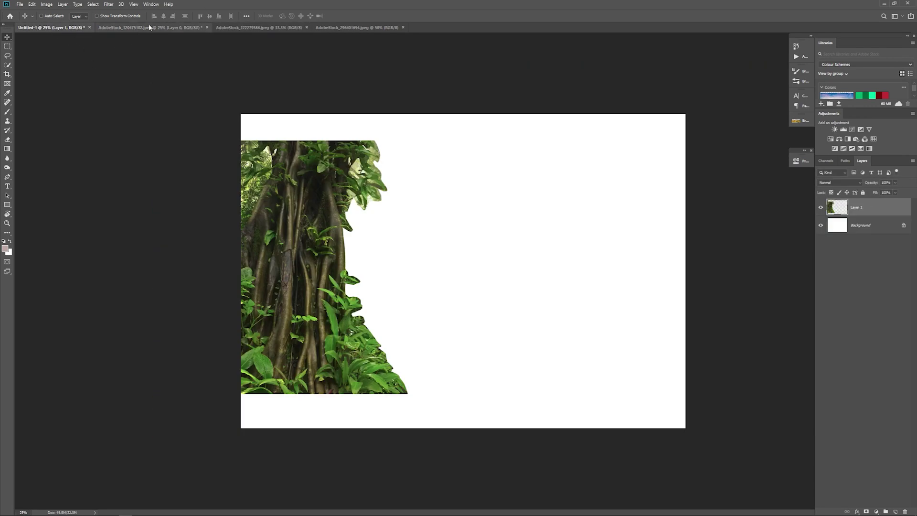
left_click(281, 28)
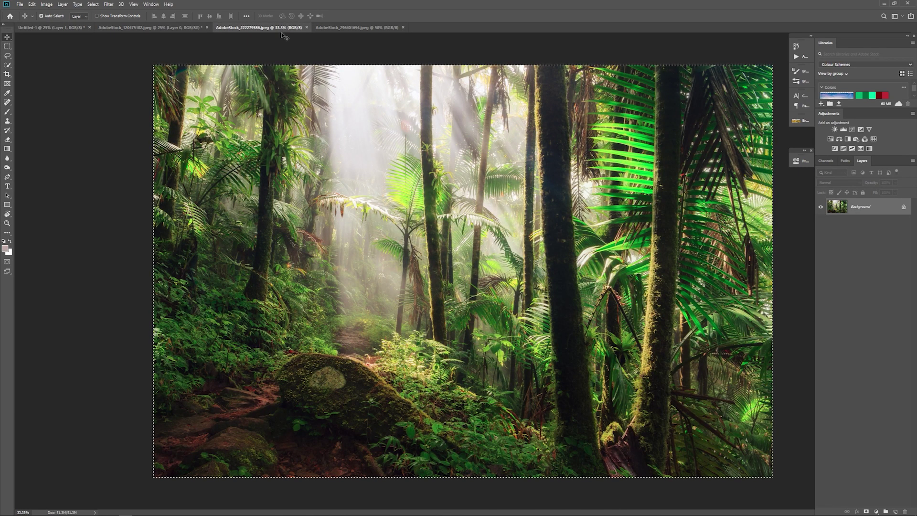
left_click(62, 28)
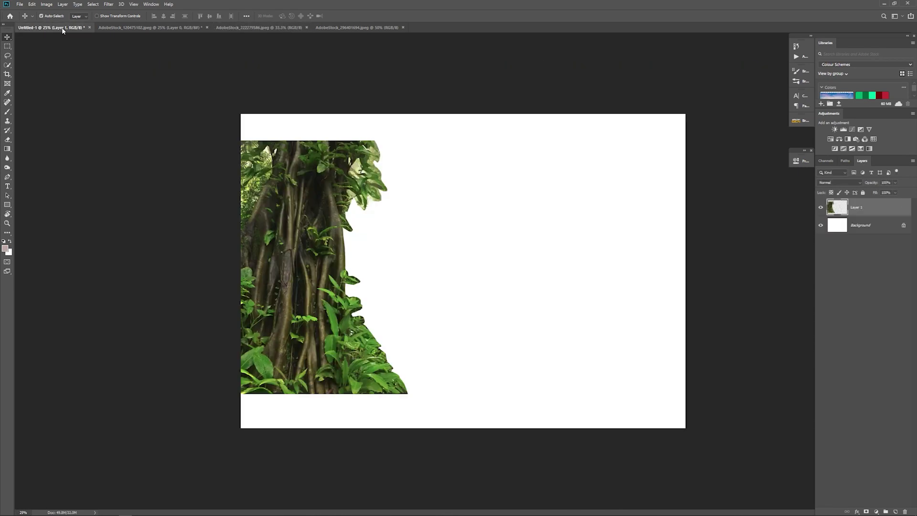
key("ctrl+v")
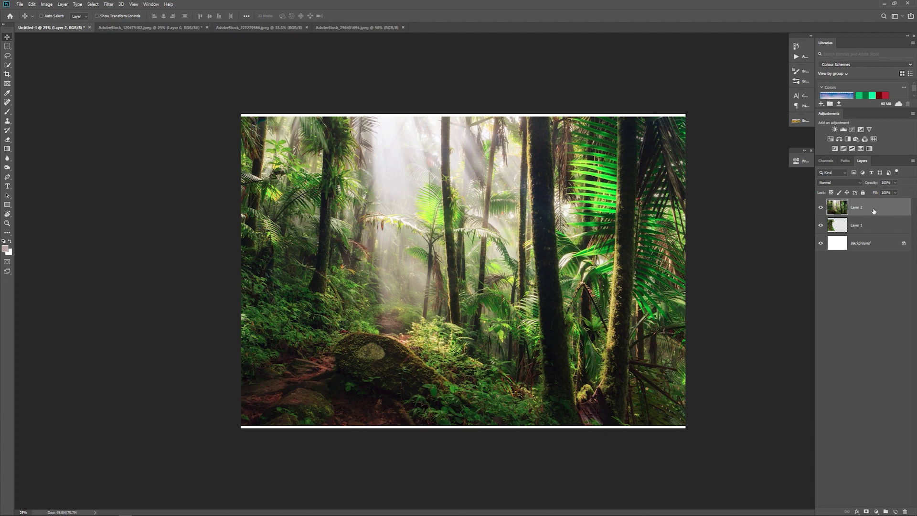
left_click_drag(874, 211, 875, 235)
left_click_drag(430, 262, 458, 267)
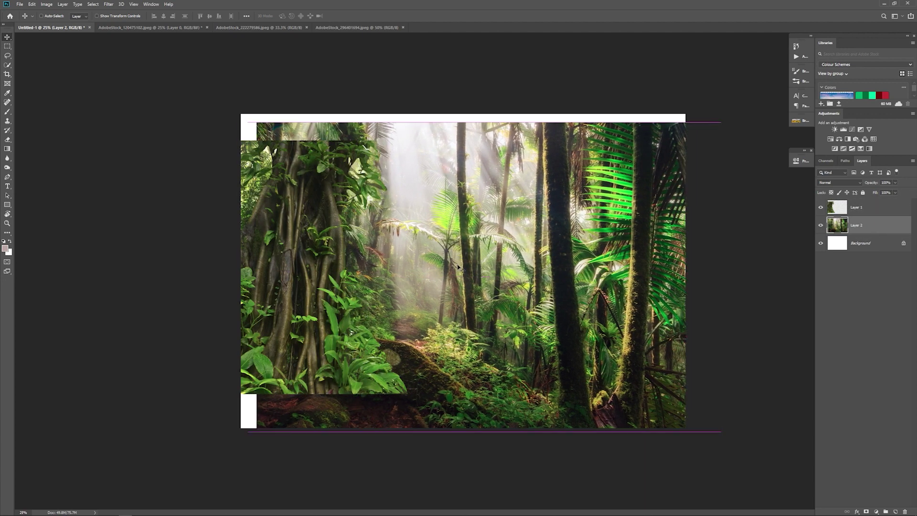
key("ctrl+t")
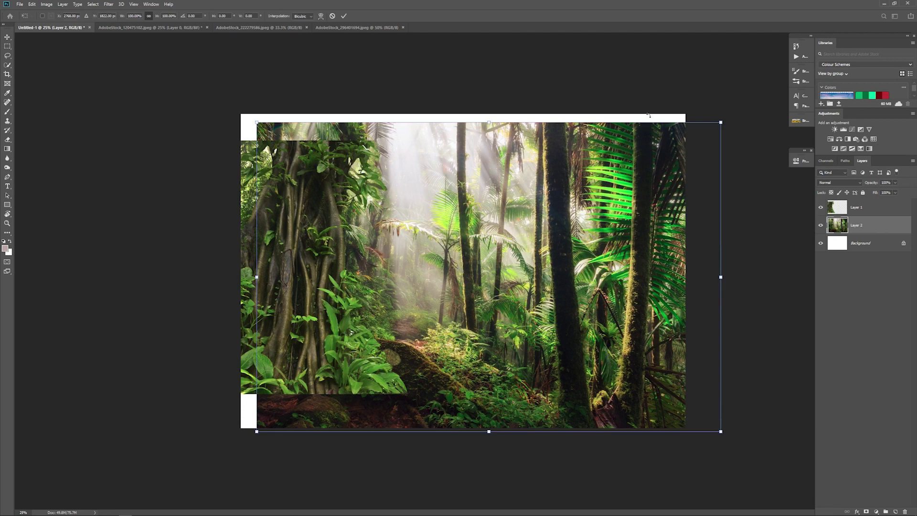
left_click_drag(722, 121, 597, 205)
left_click_drag(553, 251, 592, 189)
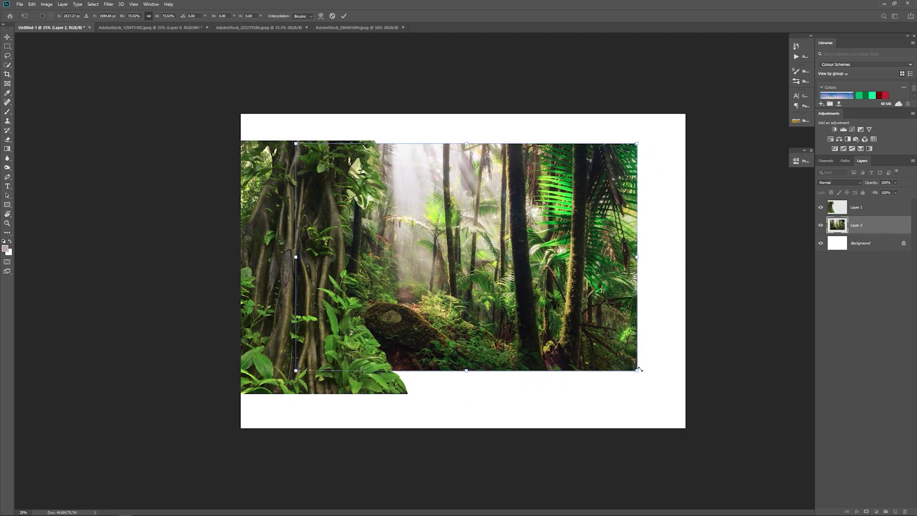
left_click_drag(639, 369, 688, 381)
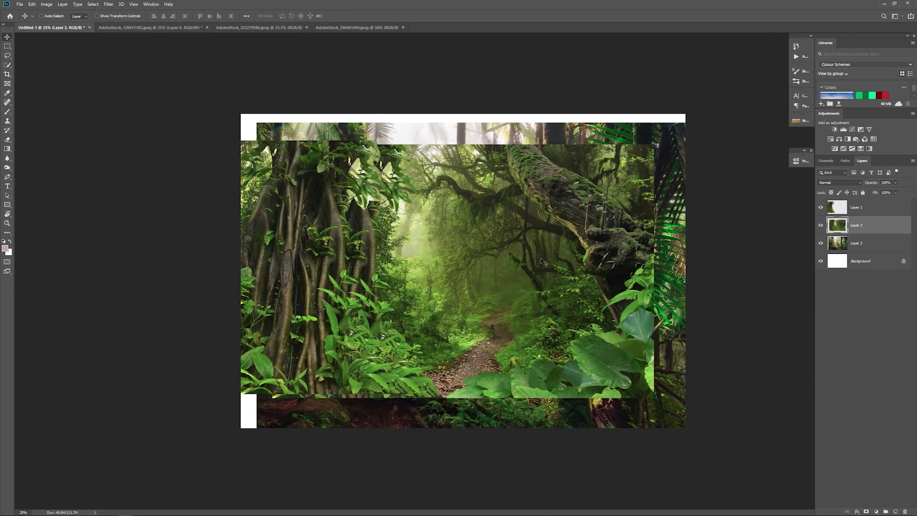
Enlarge the forest path image on Layer 3 to about 118% and position it over the right part of the canvas.
left_click_drag(543, 262, 641, 236)
key("ctrl+t")
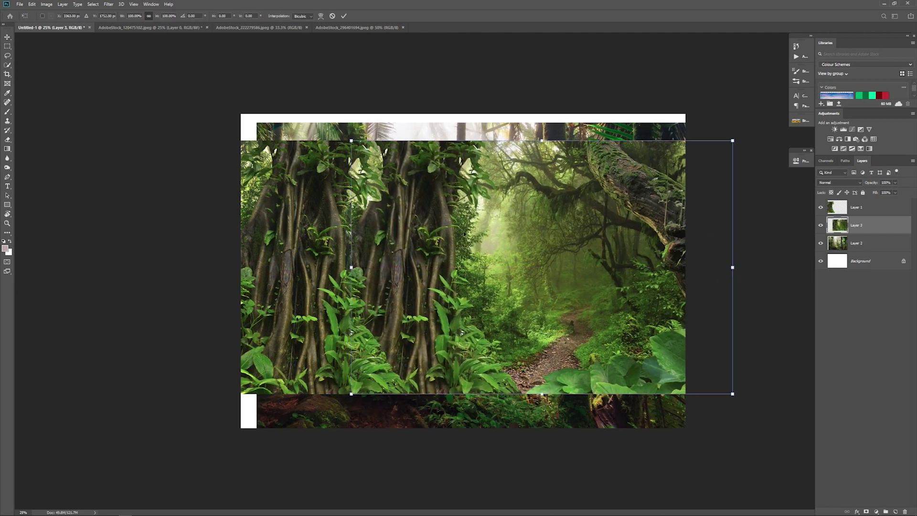
left_click_drag(351, 141, 322, 121)
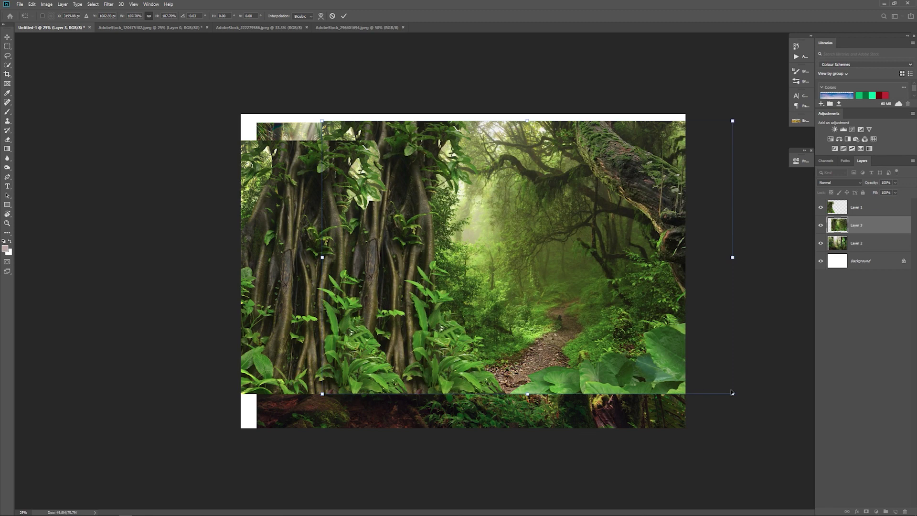
left_click_drag(733, 393, 668, 400)
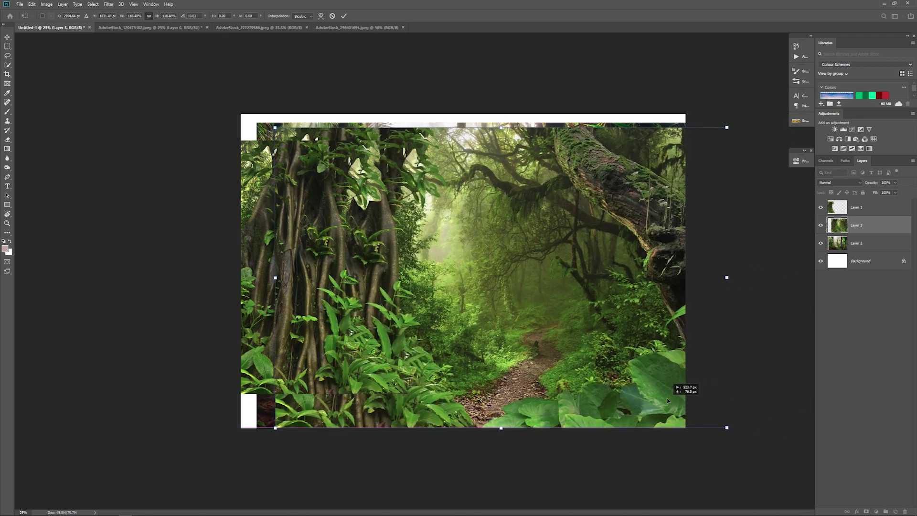
key("Return")
Enlarge the tree cutout on Layer 1 to about 126% and align it to span the canvas's full height along the left edge.
left_click(838, 208)
key("ctrl+t")
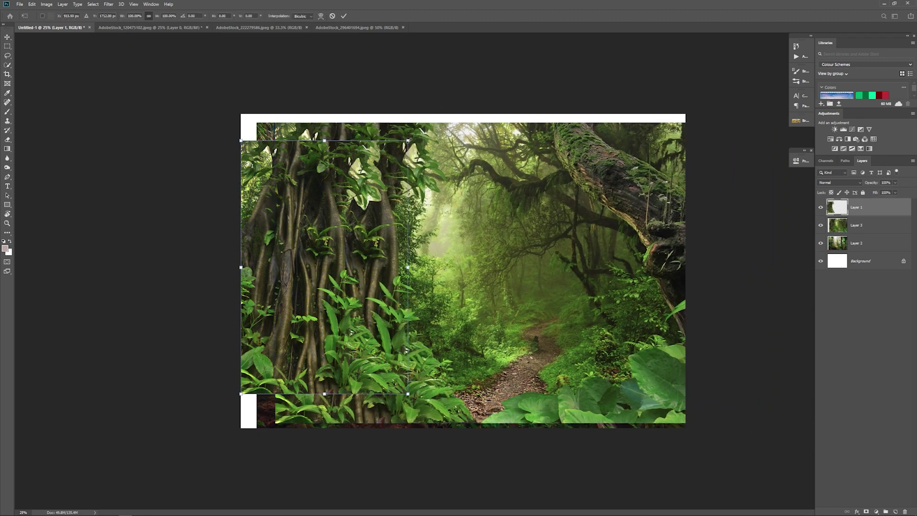
left_click_drag(409, 141, 434, 119)
left_click_drag(426, 394, 444, 437)
left_click_drag(376, 395, 368, 394)
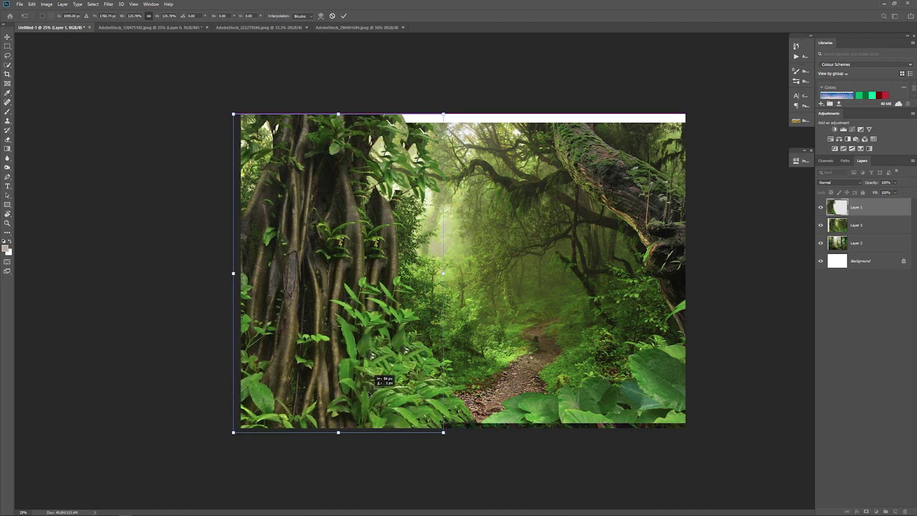
key("Return")
Add a layer mask to the forest path image on Layer 3.
left_click(845, 225)
left_click(867, 512)
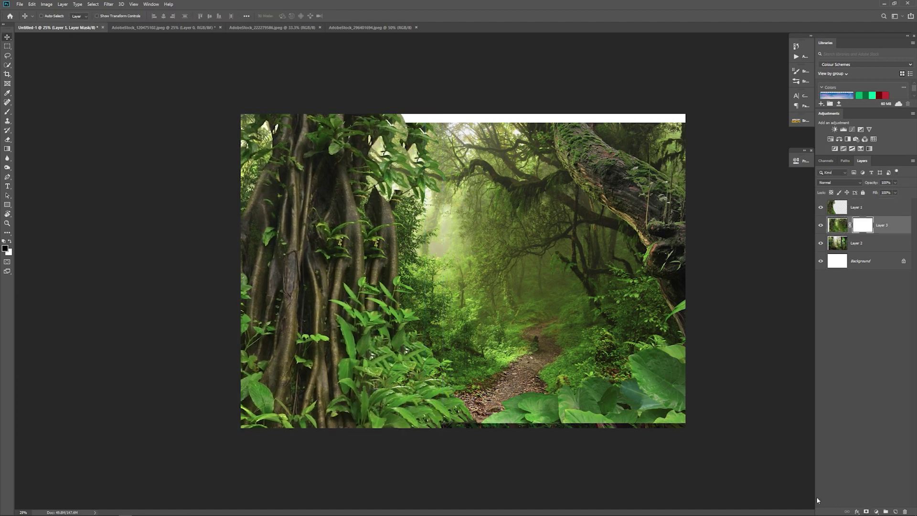
key("b")
mouse_move(407, 129)
left_mouse_down()
mouse_move(377, 201)
mouse_move(368, 260)
mouse_move(392, 162)
mouse_move(423, 191)
mouse_move(480, 215)
mouse_move(466, 193)
mouse_move(475, 220)
left_mouse_up()
key("ctrl+z")
key("ctrl+z")
key("ctrl+z")
Paint black on Layer 3's mask beside the tree with a smaller, lower-flow brush to reveal the misty light beneath.
key("[")
key("[")
key("[")
key("[")
key("[")
key("[")
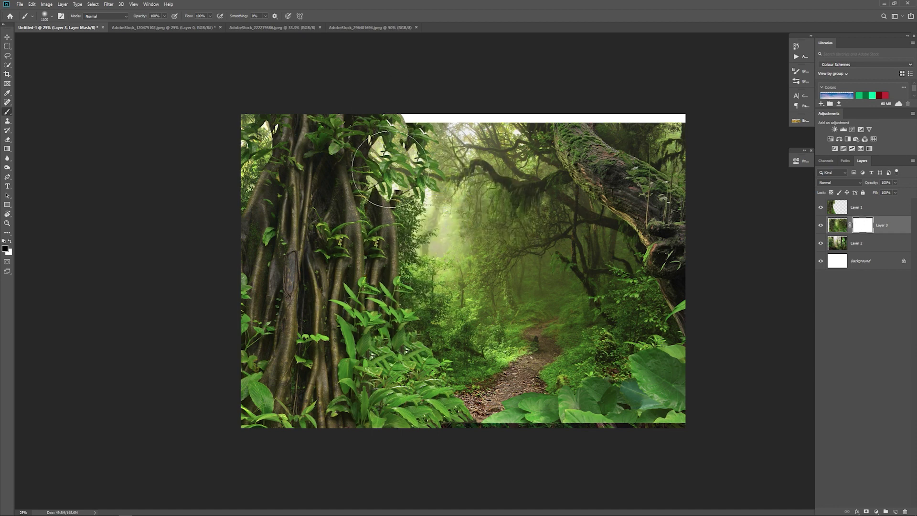
left_click(210, 16)
mouse_move(452, 134)
left_mouse_down()
mouse_move(424, 177)
mouse_move(420, 219)
mouse_move(396, 200)
mouse_move(370, 220)
mouse_move(365, 262)
mouse_move(372, 118)
mouse_move(400, 269)
mouse_move(421, 255)
mouse_move(446, 319)
mouse_move(421, 227)
mouse_move(431, 301)
left_mouse_up()
key("ctrl+z")
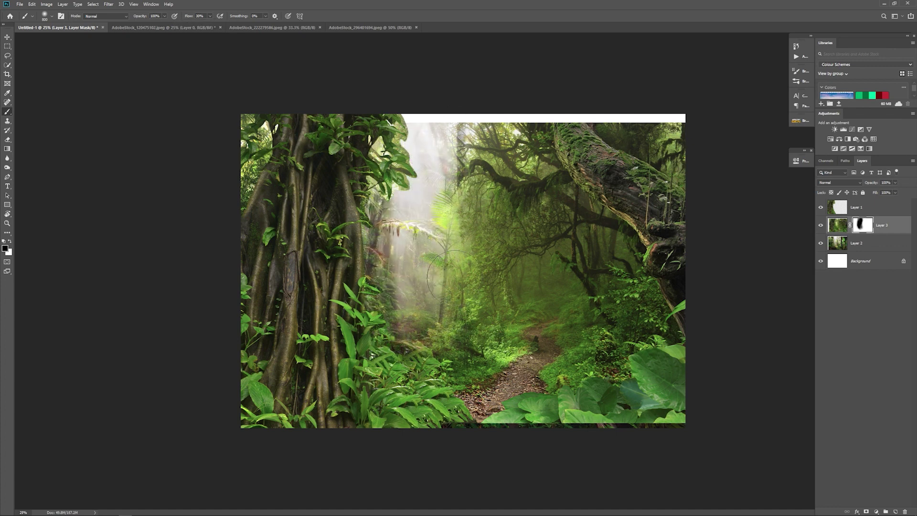
mouse_move(371, 276)
left_mouse_down()
mouse_move(361, 310)
mouse_move(370, 365)
left_mouse_up()
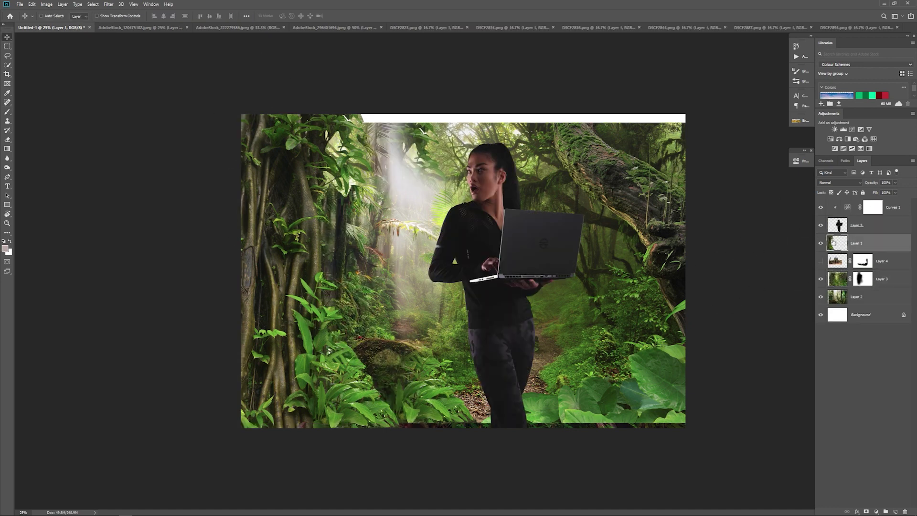
Rescale the tree cutout on Layer 1 and reposition it against the canvas's upper-left corner.
key("ctrl+t")
left_click_drag(403, 106, 374, 149)
left_click_drag(320, 179, 362, 186)
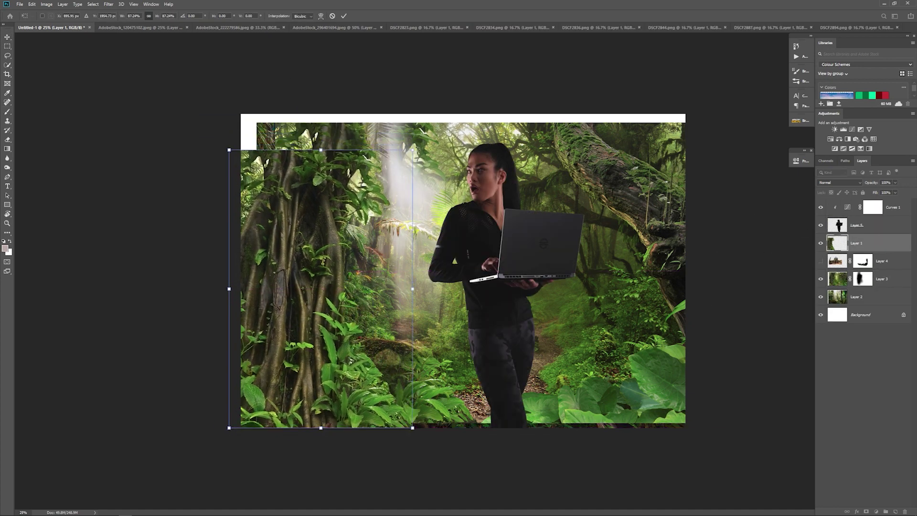
left_click_drag(413, 149, 435, 115)
left_click_drag(383, 139, 375, 134)
key("Return")
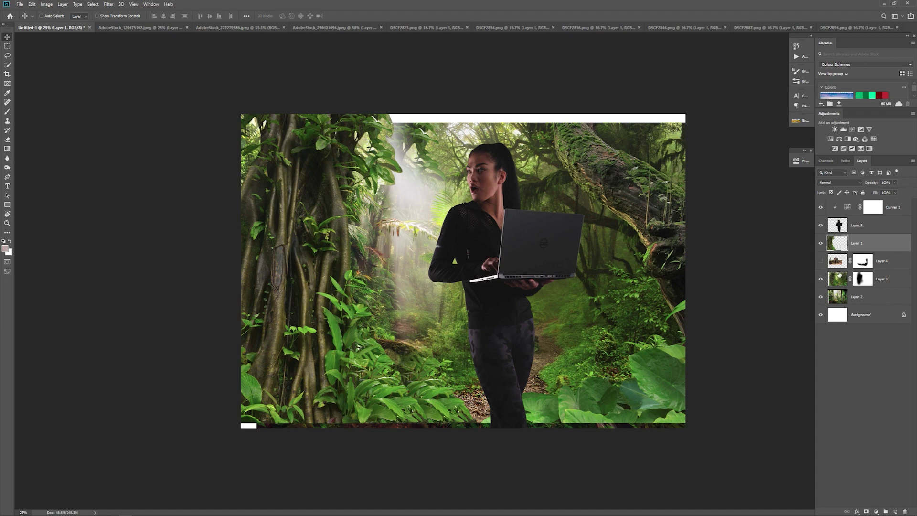
Paint on Layer 3's mask between the tree and the woman to reveal the light rays and mossy rock of the misty forest.
left_click(870, 280)
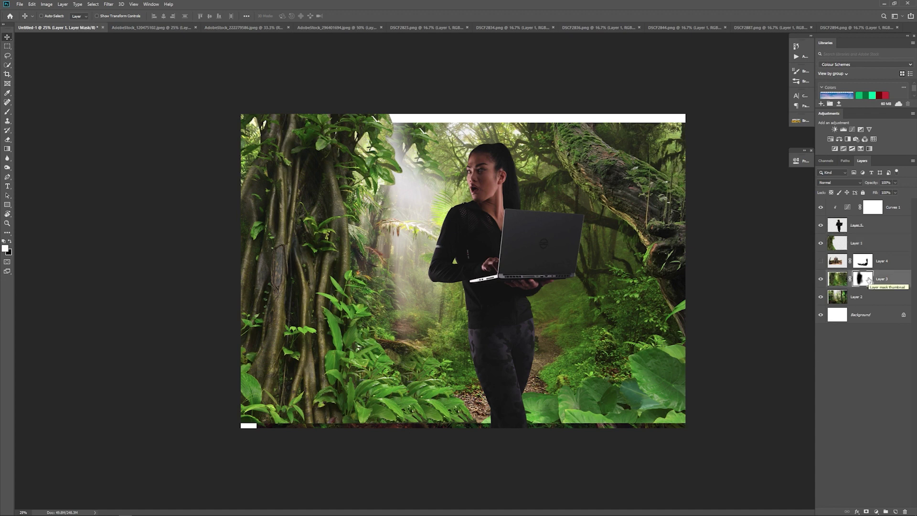
key("b")
mouse_move(404, 122)
left_mouse_down()
mouse_move(403, 160)
mouse_move(418, 125)
mouse_move(417, 142)
left_mouse_up()
key("x")
left_click_drag(354, 186, 387, 218)
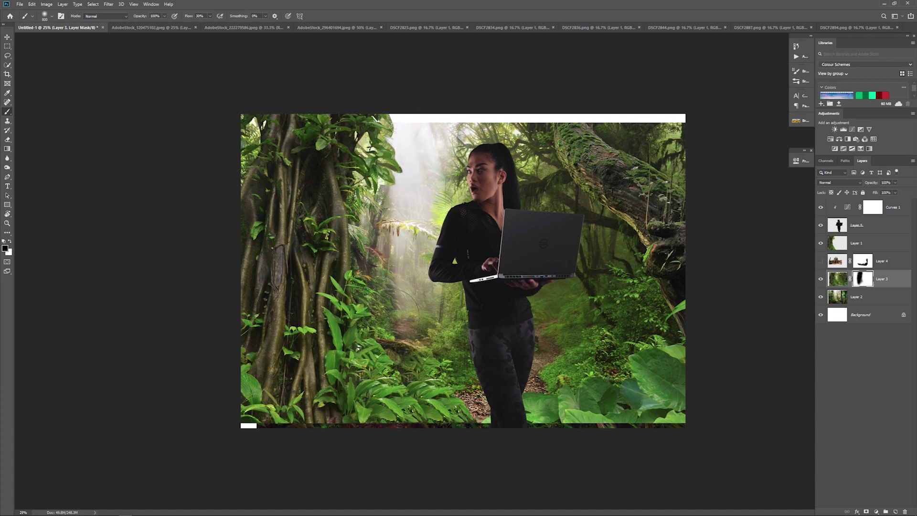
mouse_move(391, 316)
left_mouse_down()
mouse_move(430, 368)
mouse_move(461, 389)
mouse_move(454, 397)
left_mouse_up()
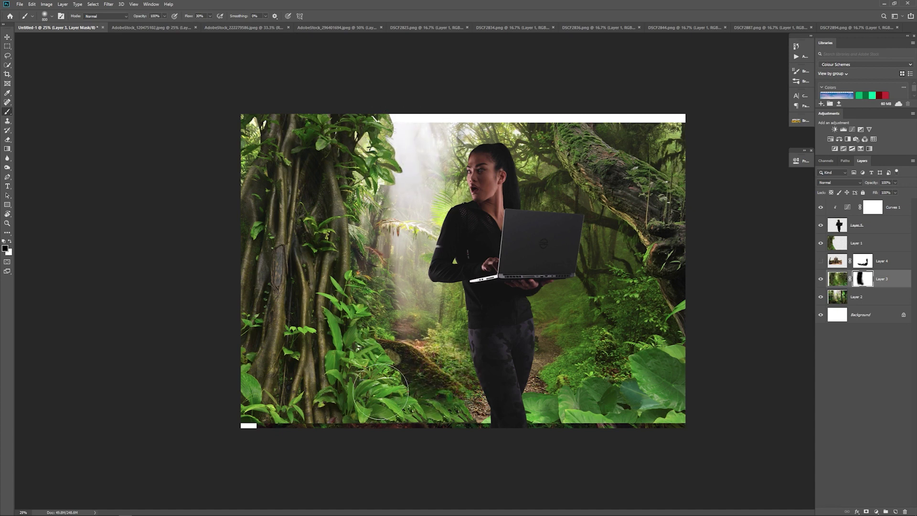
mouse_move(380, 392)
left_mouse_down()
mouse_move(402, 374)
mouse_move(439, 385)
mouse_move(441, 420)
mouse_move(476, 415)
left_mouse_up()
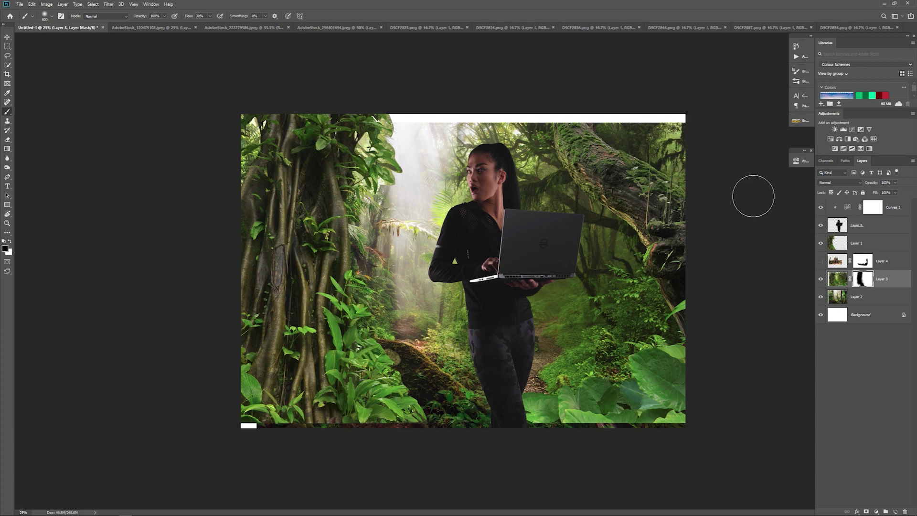
Move the tree cutout on Layer 1 slightly down to cover the gap at the canvas's bottom edge.
left_click(838, 243)
key("v")
left_click_drag(327, 236, 327, 245)
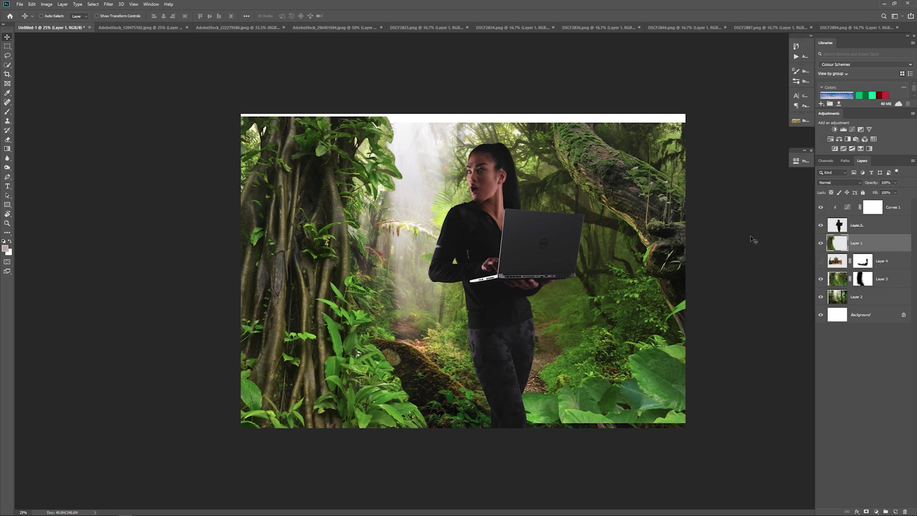
Enlarge the forest path image on Layer 3 to about 103% and shift it down past the canvas's bottom edge.
left_click(840, 285)
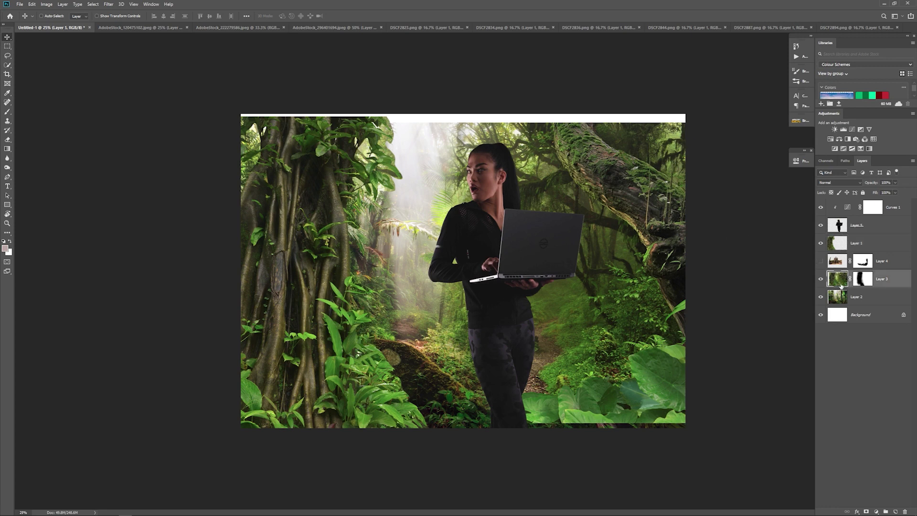
key("ctrl+t")
left_click_drag(727, 121, 737, 114)
left_click_drag(659, 189, 662, 200)
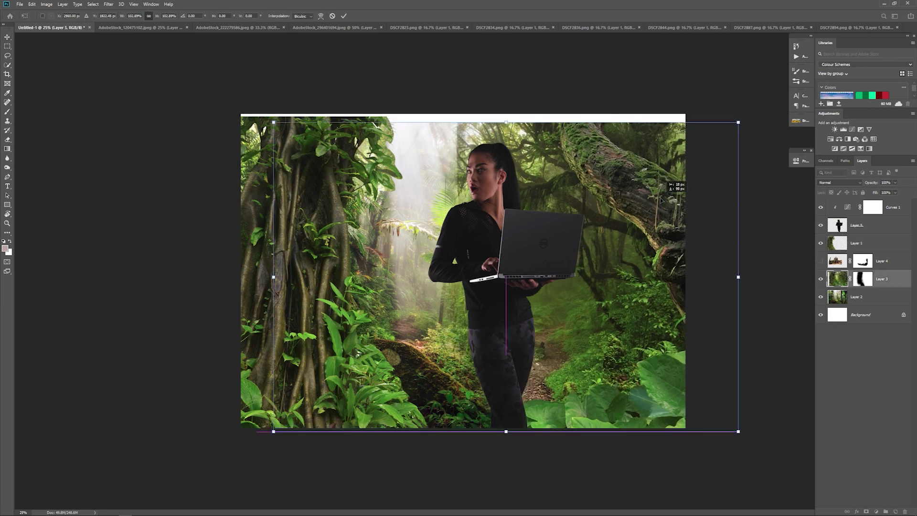
key("Return")
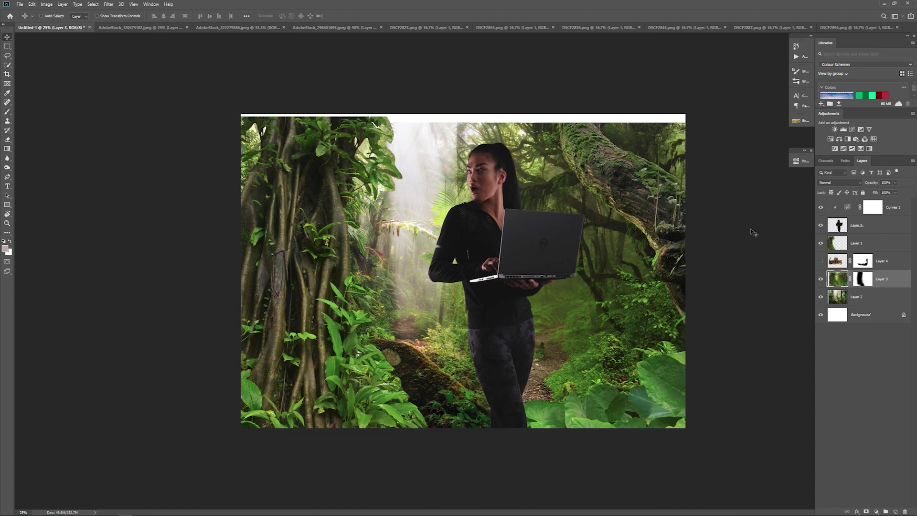
Try painting white on Layer 3's mask beside the woman's hip to restore the foliage, and undo the stroke.
left_click(859, 282)
key("b")
key("d")
key("x")
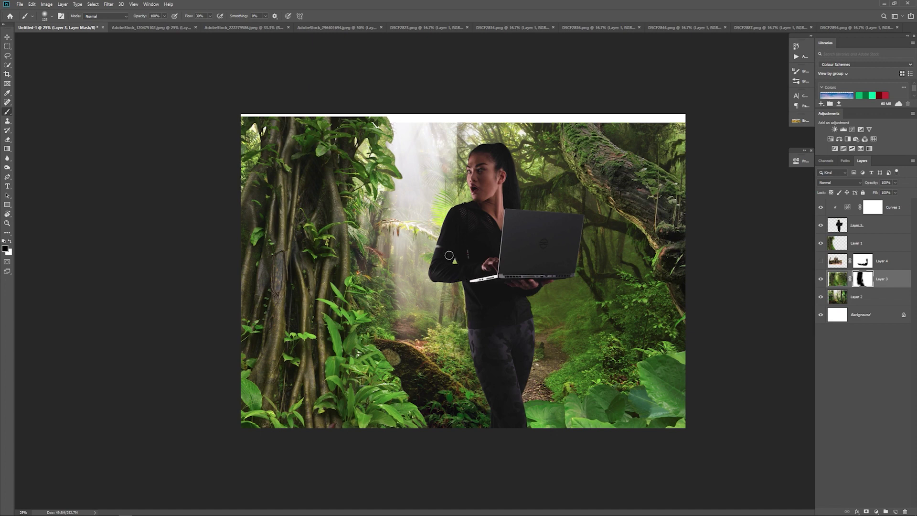
mouse_move(467, 331)
left_mouse_down()
mouse_move(445, 291)
mouse_move(445, 335)
mouse_move(456, 350)
left_mouse_up()
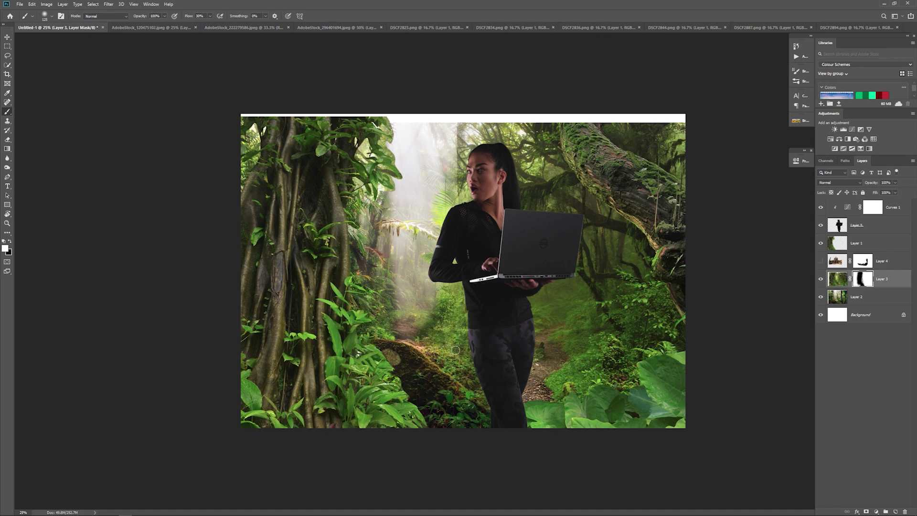
key("ctrl+z")
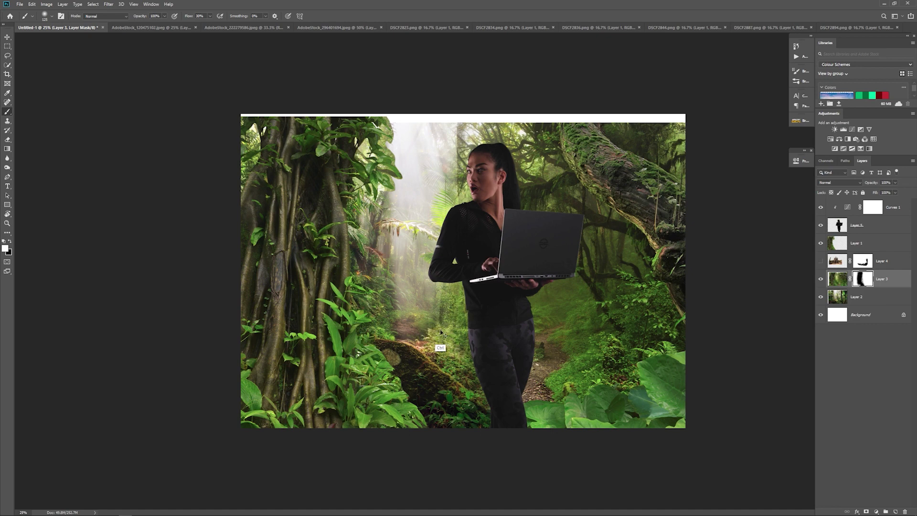
Paint white on Layer 3's mask beside the woman's face to restore forest foliage, and shift the woman's layer slightly left.
mouse_move(461, 137)
left_mouse_down()
mouse_move(449, 144)
mouse_move(455, 172)
left_mouse_up()
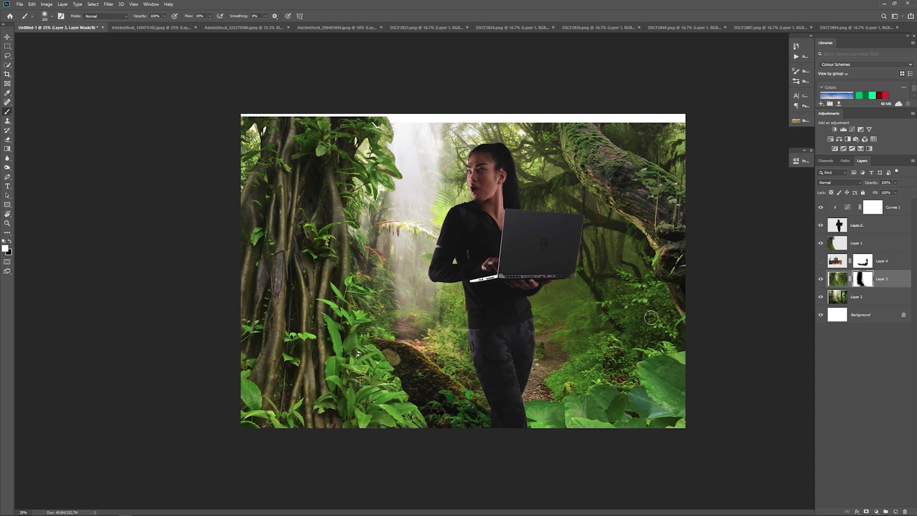
left_click(834, 229)
key("v")
left_click_drag(487, 316, 470, 316)
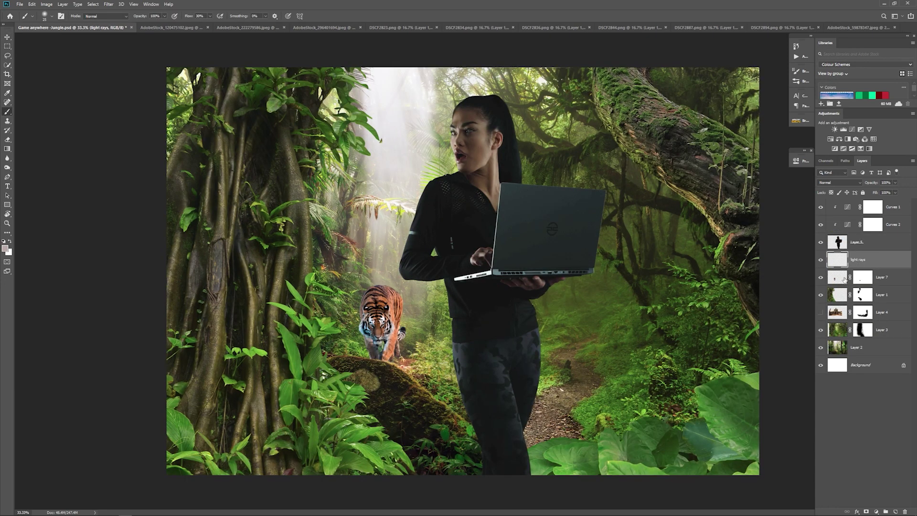
Set the light rays layer to Screen, try painting a white streak between the woman's head and the mossy trunk, and undo the strokes.
left_click(839, 183)
left_click(834, 244)
key("bracketleft")
key("bracketleft")
key("bracketleft")
key("bracketleft")
key("bracketleft")
key("bracketleft")
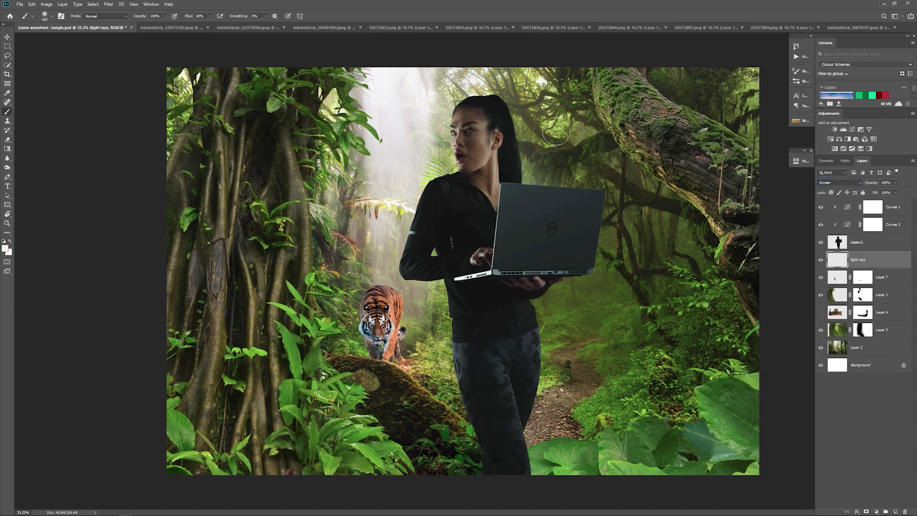
left_click_drag(560, 122, 640, 193)
left_click(535, 135)
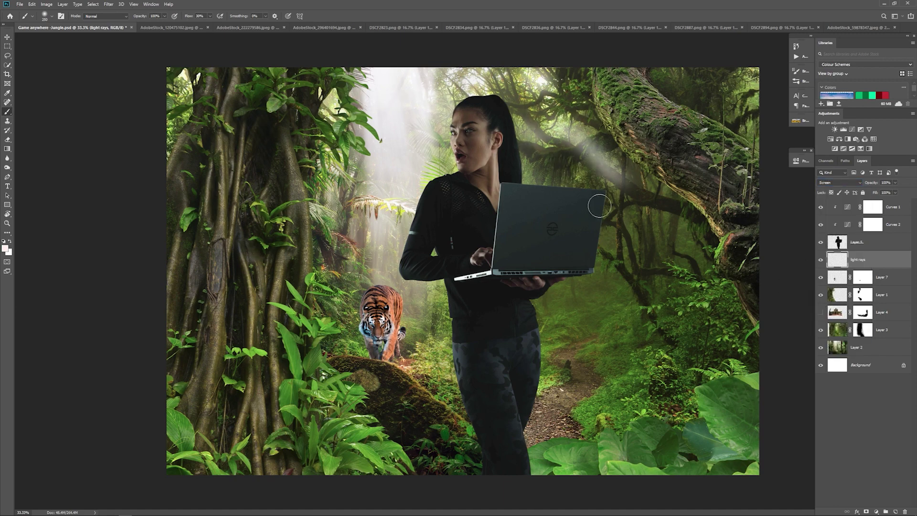
key("ctrl+z")
key("ctrl+z")
key("ctrl+z")
key("ctrl+z")
Paint soft white glow on the light rays layer among the background branches beside the woman's head using a larger brush.
key("bracketright")
key("bracketright")
key("bracketright")
key("bracketright")
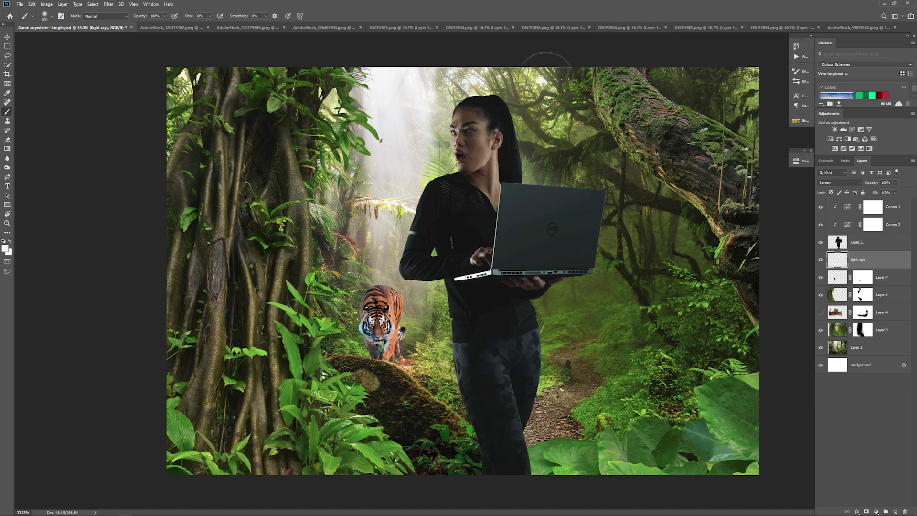
key("bracketright")
key("bracketright")
key("bracketright")
key("bracketright")
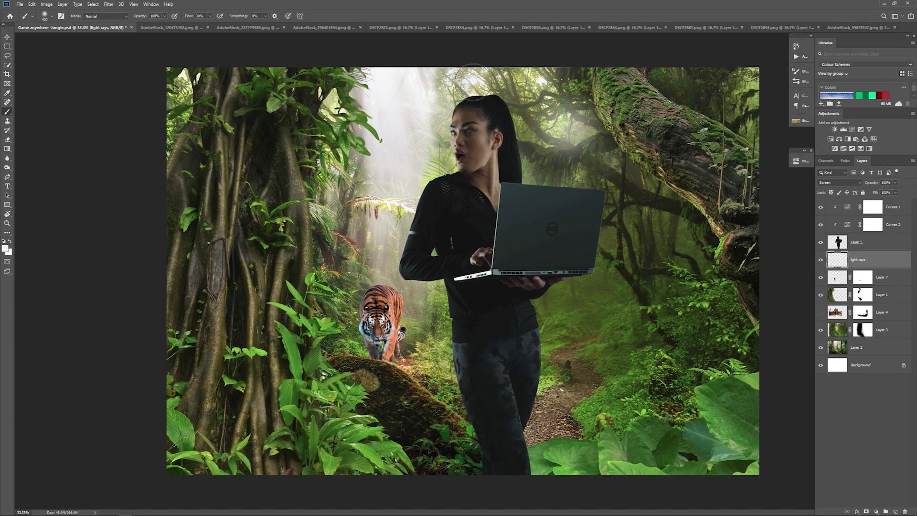
left_click(541, 79)
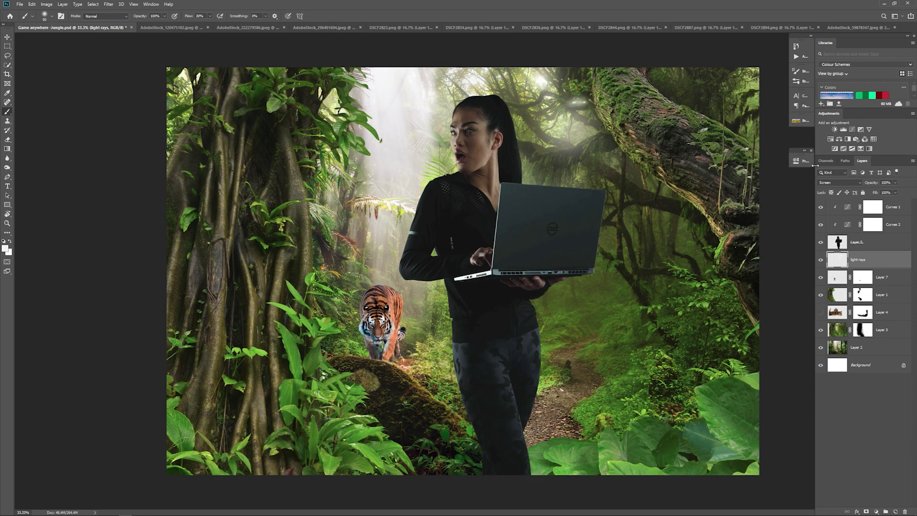
Set the light rays layer to Linear Dodge (Add) with reduced Fill, and paint soft haze over the forest beneath the laptop.
left_click(840, 183)
left_click(843, 256)
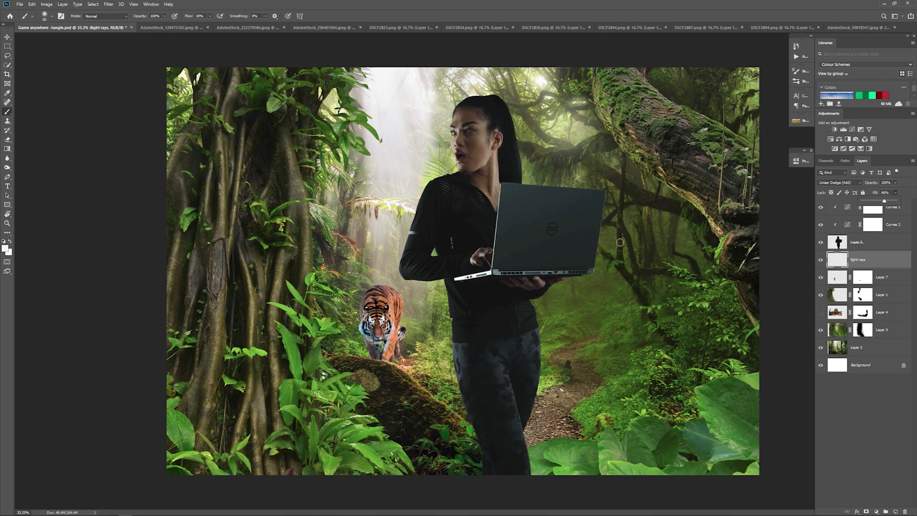
key("]")
key("]")
key("]")
key("]")
key("]")
key("]")
key("]")
key("]")
key("]")
key("]")
key("]")
key("]")
key("]")
key("]")
key("]")
left_click_drag(533, 287, 593, 263)
Paint soft white haze around the tiger and behind the woman's legs, and adjust the light rays layer's Fill.
key("bracketleft")
key("bracketleft")
key("bracketleft")
key("bracketleft")
key("bracketleft")
key("bracketleft")
key("bracketleft")
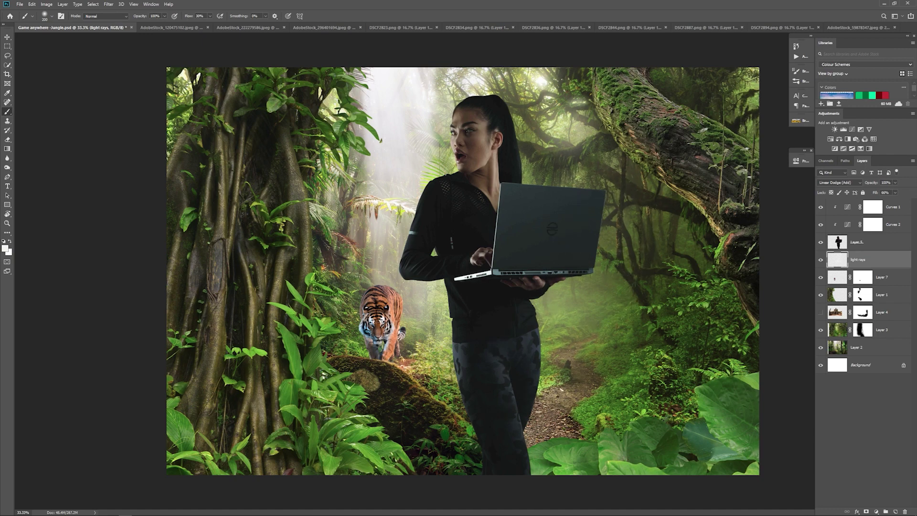
key("bracketright")
key("bracketright")
key("bracketright")
key("bracketright")
key("bracketright")
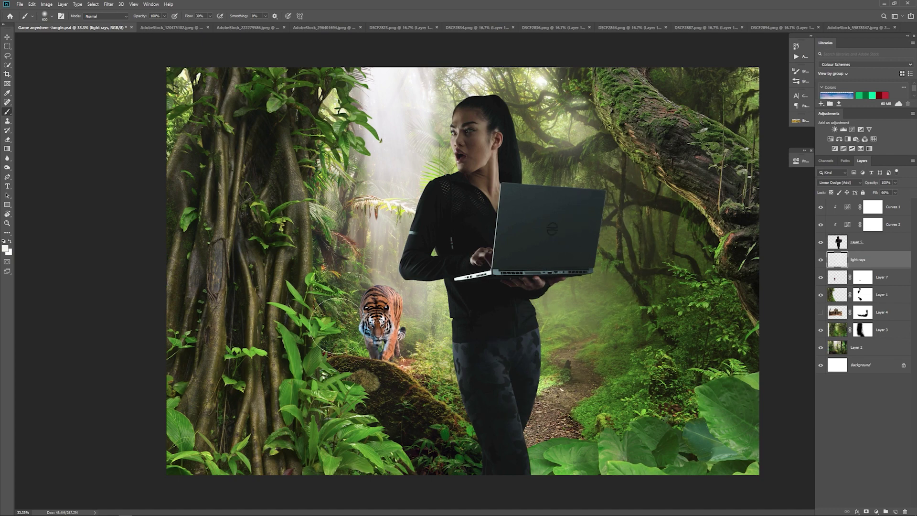
left_click_drag(339, 321, 385, 337)
mouse_move(459, 377)
left_mouse_down()
mouse_move(529, 432)
mouse_move(545, 373)
mouse_move(531, 387)
left_mouse_up()
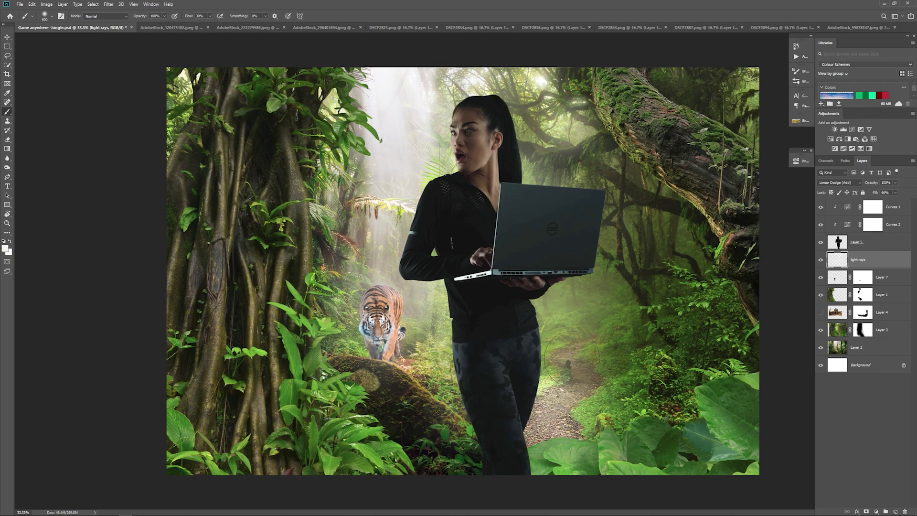
left_click_drag(888, 205, 889, 204)
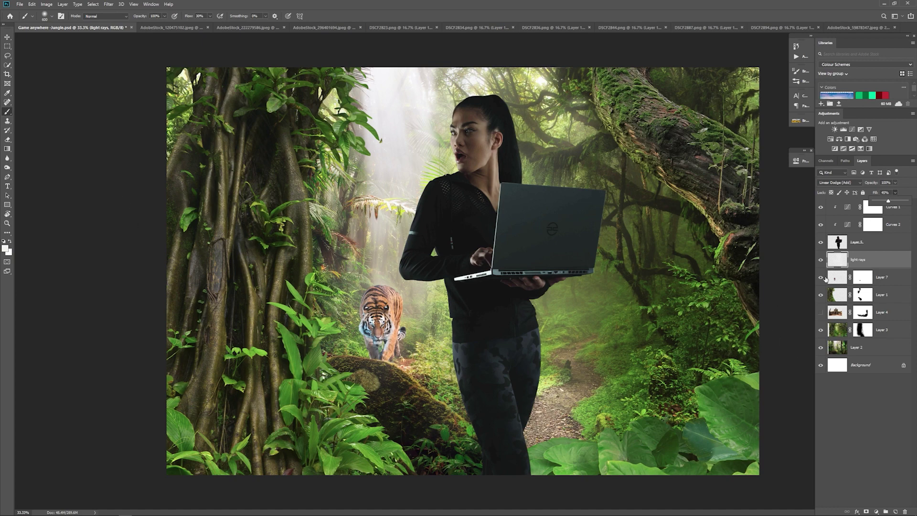
Add a strongly brightening Curves adjustment clipped to the tiger on Layer 7, and invert its mask to black.
left_click(853, 129)
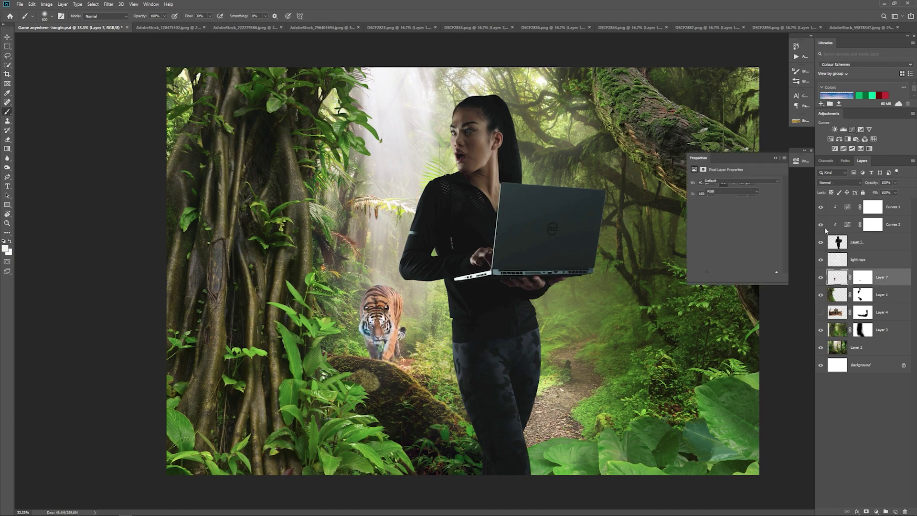
left_click_drag(777, 199, 737, 199)
left_click(836, 283)
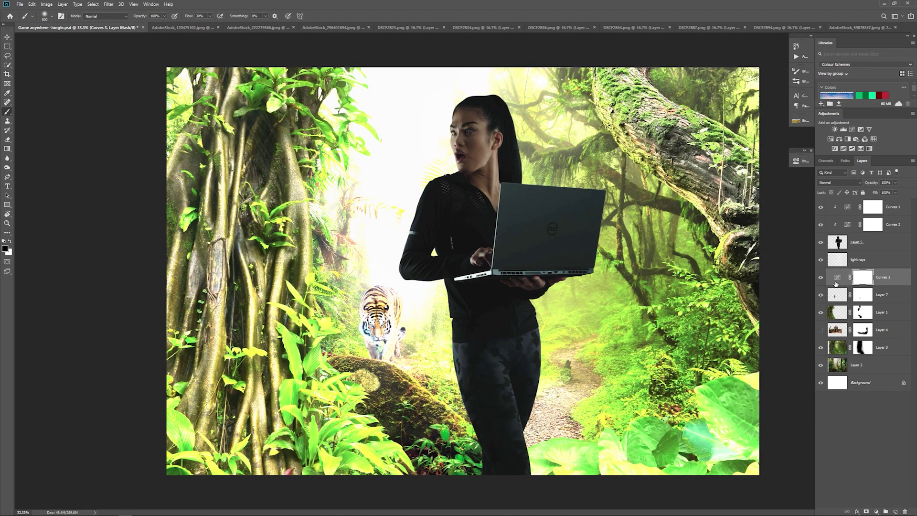
left_click(839, 285, "alt")
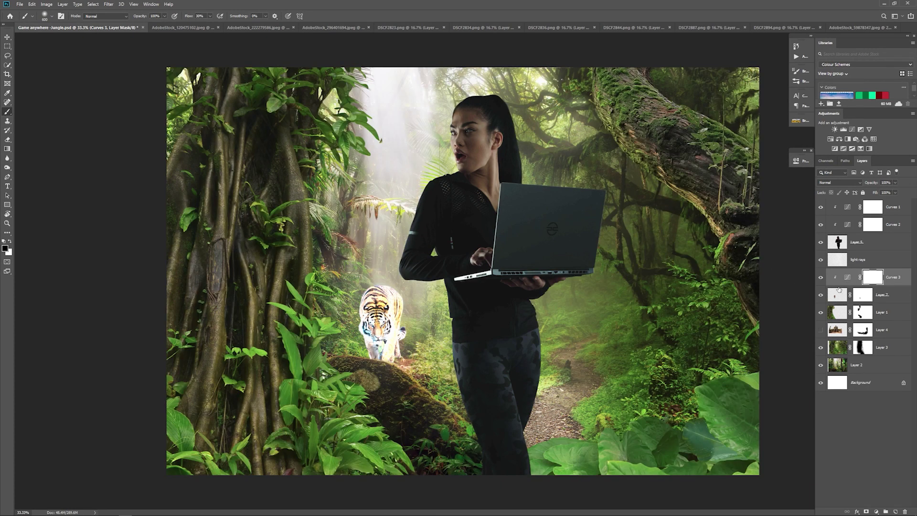
key("ctrl+i")
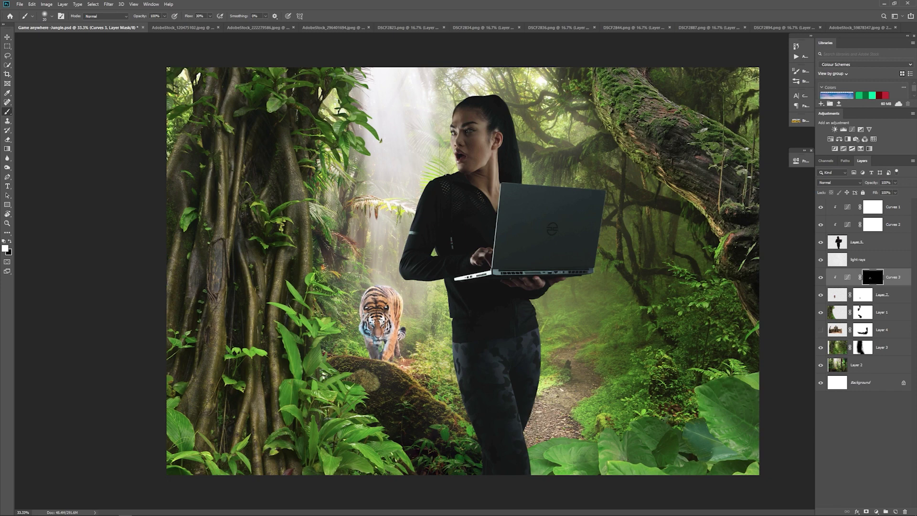
Paint white on the brightening Curves mask along the tiger's back to add rim highlights.
key("bracketright")
right_click(378, 286)
left_click(385, 264)
key("bracketright")
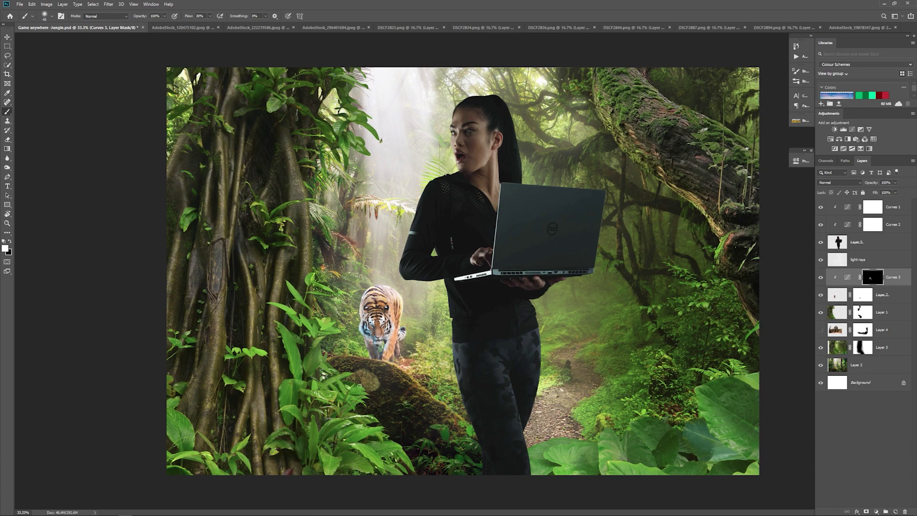
Add a second Curves adjustment clipped directly above the tiger layer, and place a midpoint on its Green channel curve.
left_click(883, 294)
left_click(853, 129)
left_click(735, 191)
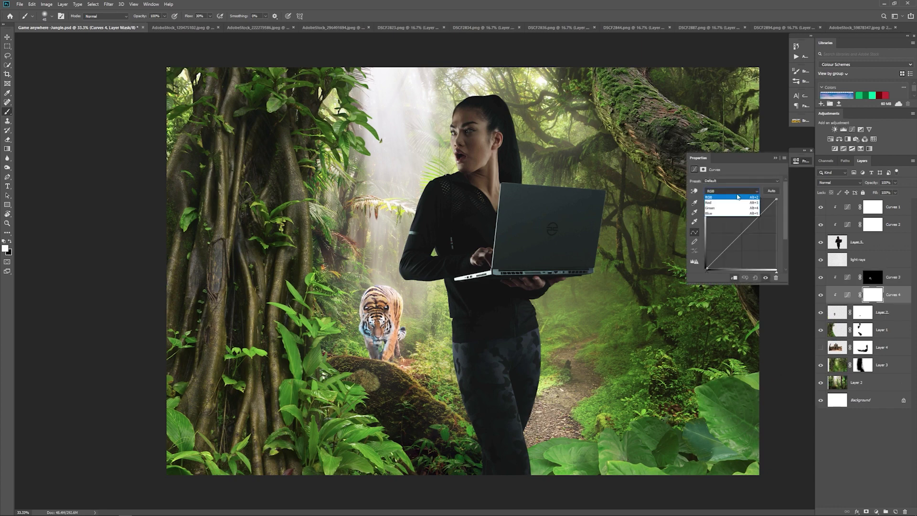
left_click(736, 208)
left_click(739, 233)
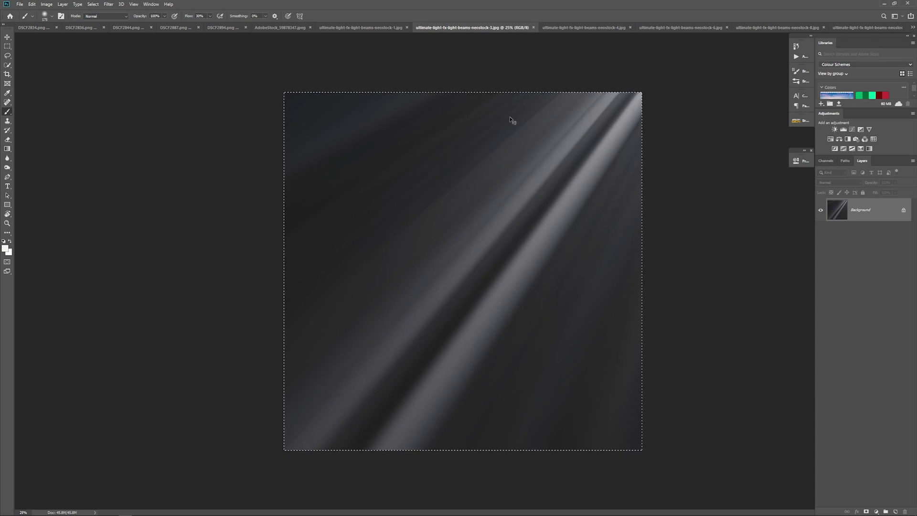
Copy the light beams stock image into Game anywhere -Jungle.psd above Curves 1, and set its blend mode to Screen.
key("alt+BackSpace")
key("ctrl+z")
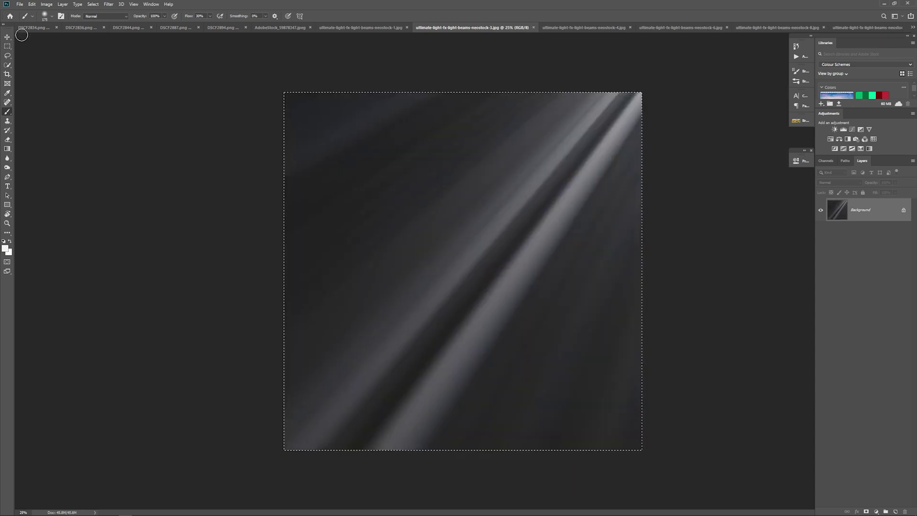
key("ctrl+c")
left_click(914, 27)
left_click(841, 32)
key("ctrl+v")
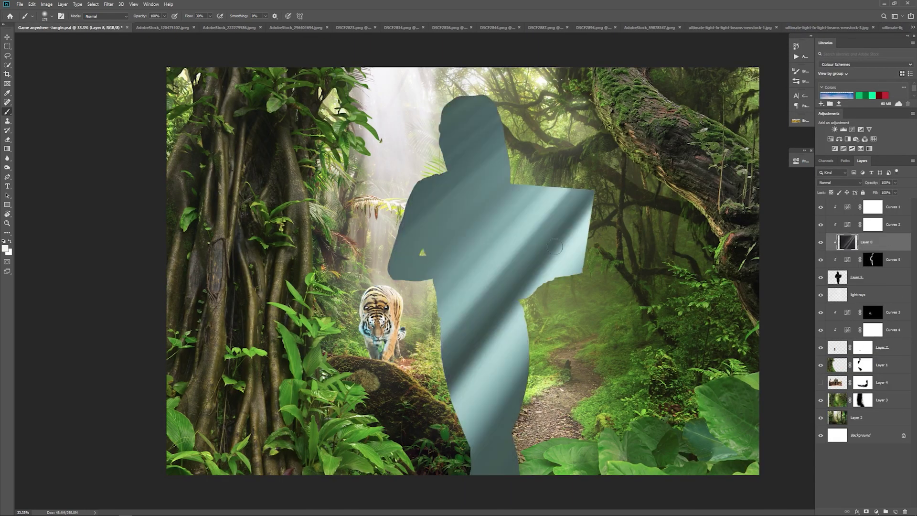
key("ctrl+z")
left_click(890, 207)
key("ctrl+v")
left_click(839, 183)
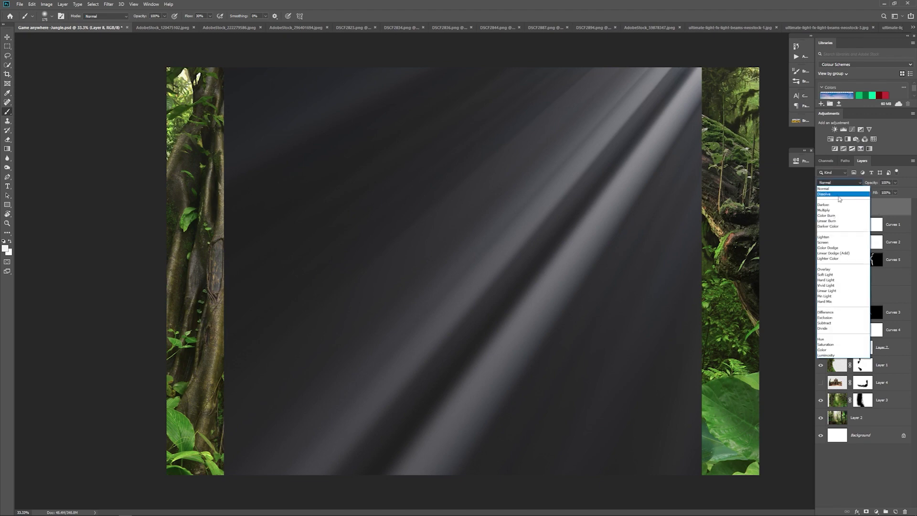
left_click(832, 242)
Flip and rotate the light beams layer so the rays fall from the canvas's upper left across the woman.
key("ctrl+t")
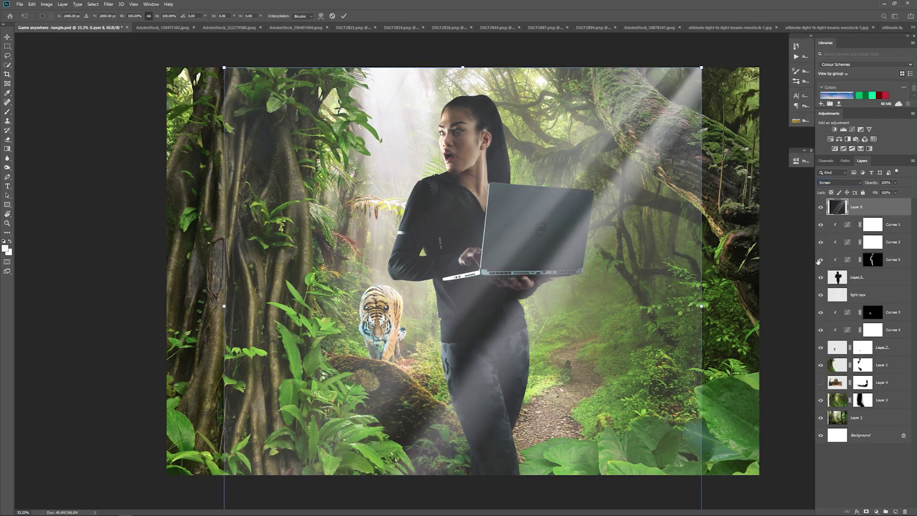
left_click_drag(702, 306, 92, 306)
left_click_drag(225, 306, 543, 306)
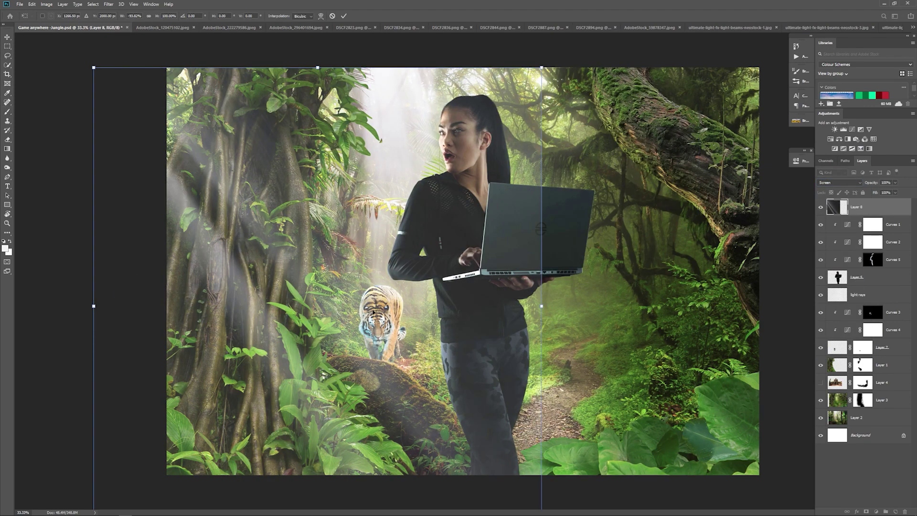
left_click_drag(535, 158, 757, 187)
left_click_drag(621, 158, 605, 231)
left_click_drag(693, 86, 722, 119)
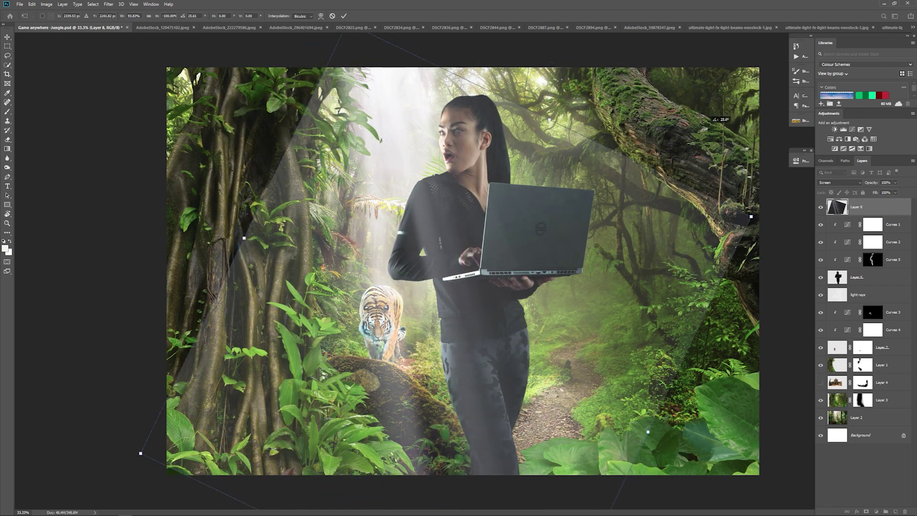
left_click_drag(492, 159, 431, 164)
left_click_drag(703, 210, 686, 180)
left_click_drag(625, 200, 714, 193)
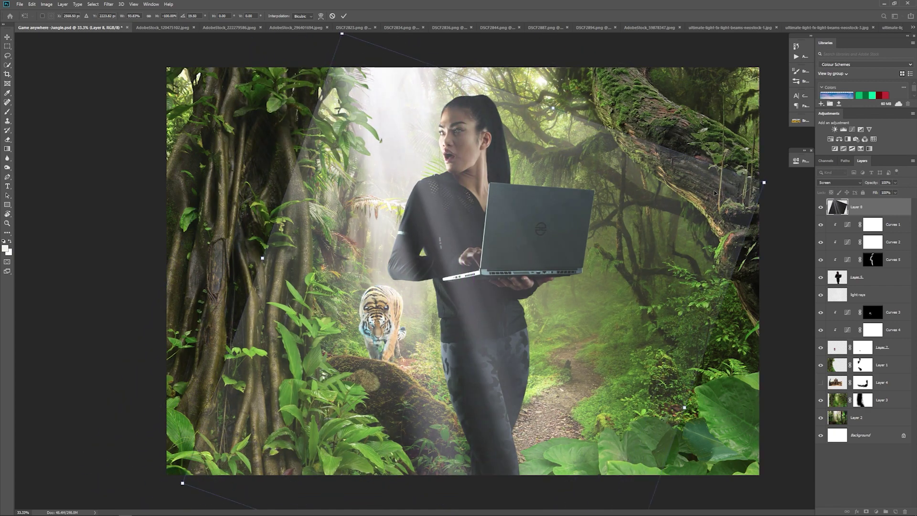
key("Return")
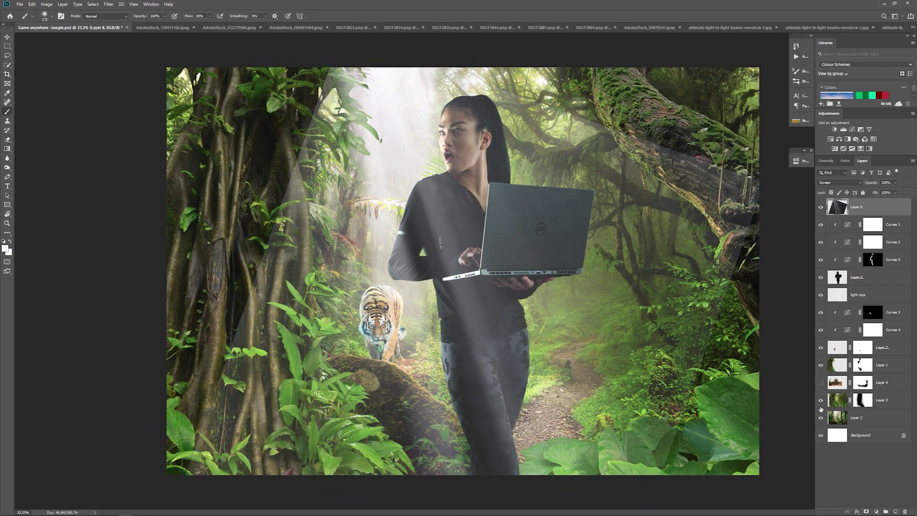
Add a mask to the light beams layer and paint black with a very large brush to hide its hard side edges.
left_click(866, 512)
key("bracketright")
key("bracketright")
key("bracketright")
key("bracketright")
key("bracketright")
key("bracketright")
key("bracketright")
key("bracketright")
key("bracketright")
key("bracketright")
key("bracketright")
key("bracketright")
key("bracketright")
key("bracketright")
key("bracketright")
key("bracketright")
key("bracketright")
key("x")
mouse_move(279, 155)
left_mouse_down()
mouse_move(283, 118)
mouse_move(196, 482)
left_mouse_up()
mouse_move(657, 113)
left_mouse_down()
mouse_move(487, 28)
mouse_move(731, 149)
mouse_move(789, 369)
left_mouse_up()
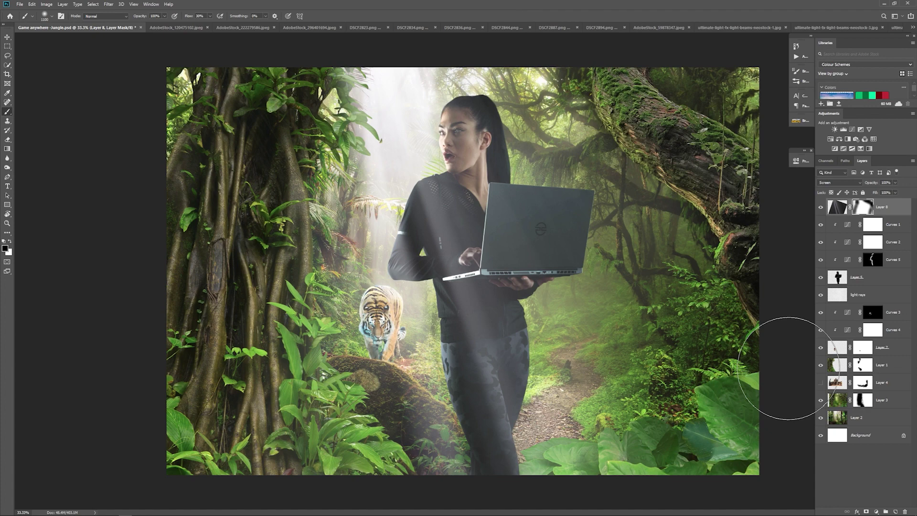
Add a Curves adjustment clipped to the light beams layer and pull the curve down to darken its shadows and midtones.
left_click(852, 129)
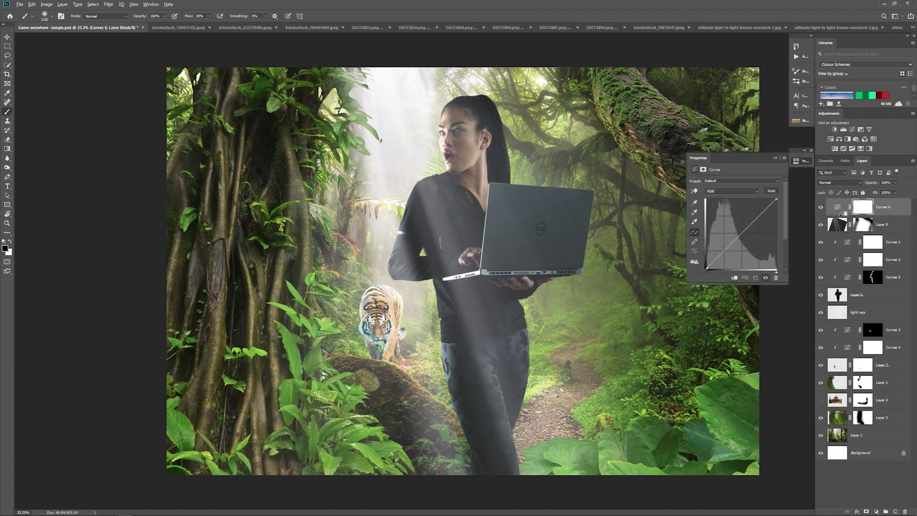
left_click(842, 215, "alt")
left_click_drag(742, 234, 724, 257)
left_click(784, 161)
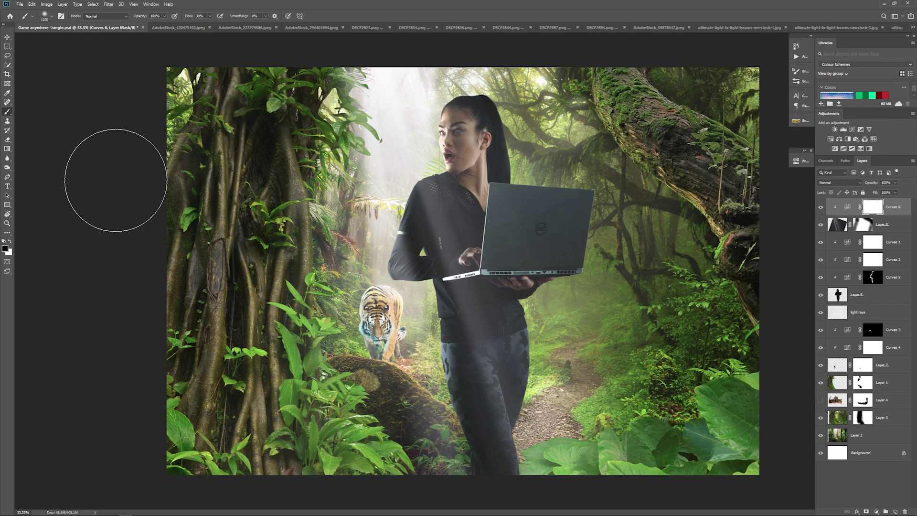
Compare the light beams and their Curves adjustment on and off, and lower that curve slightly further.
left_click(821, 208)
left_click(822, 207)
left_click(822, 225)
left_click(822, 225)
left_click(821, 225)
left_click(822, 226)
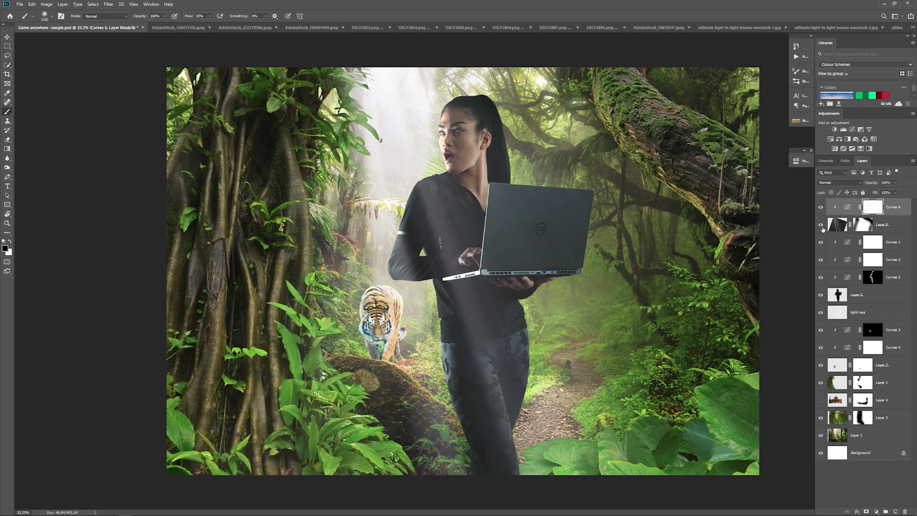
double_click(848, 207)
left_click_drag(724, 254, 724, 261)
left_click(776, 158)
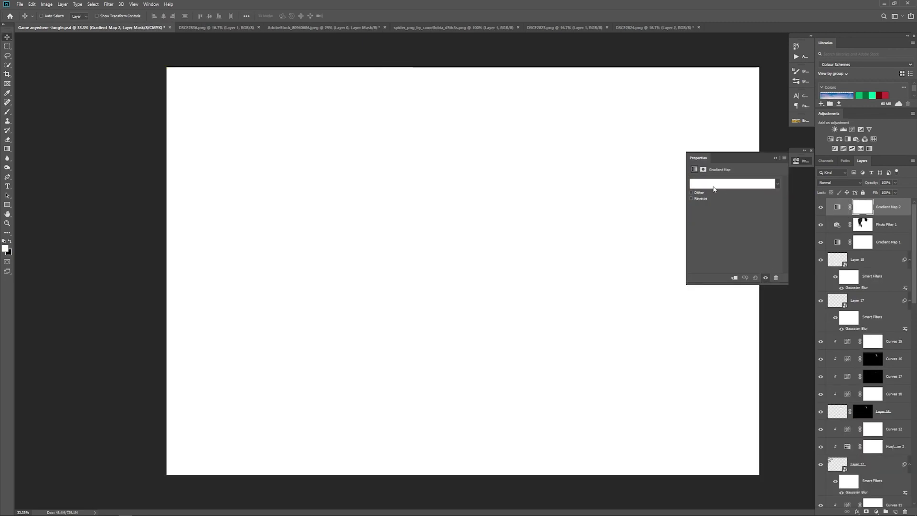
Load the Black, White preset into Gradient Map 2 and set its dark stop to the near-black green 060704.
left_click(731, 183)
left_click(410, 126)
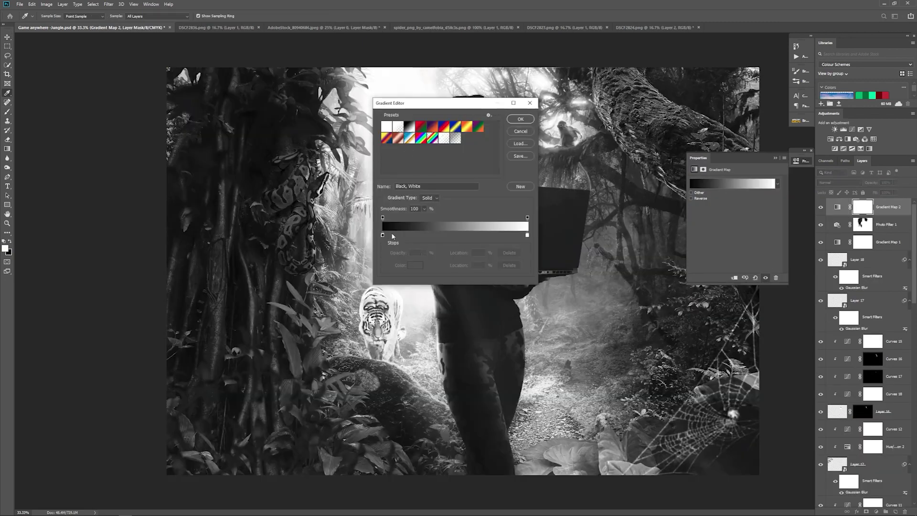
double_click(383, 235)
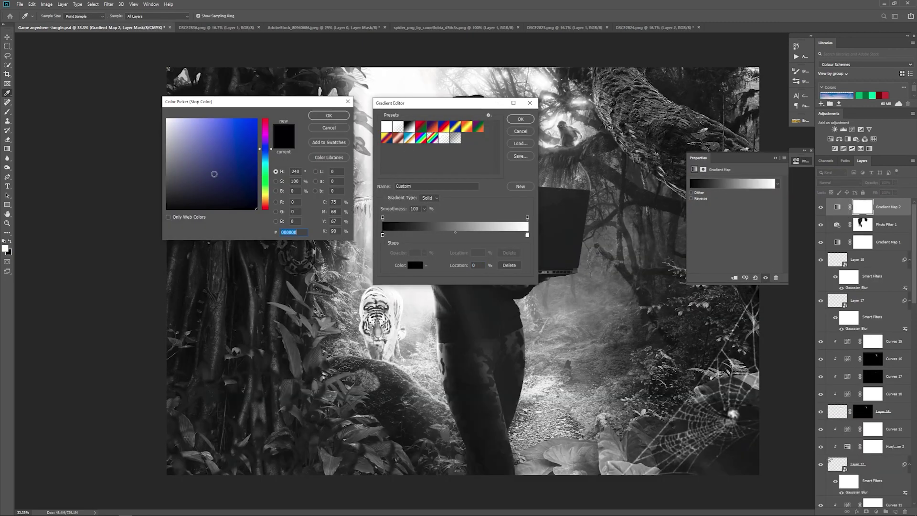
left_click(265, 190)
left_click(206, 207)
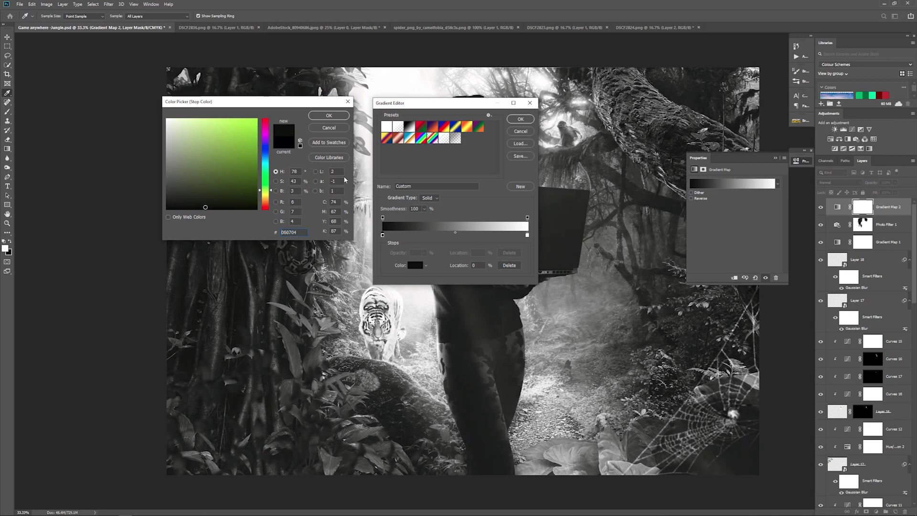
key("Return")
Add a middle stop at 48% to the gradient, colour it a muted mid green and apply the gradient.
left_click(449, 235)
left_click_drag(449, 235, 452, 235)
double_click(452, 235)
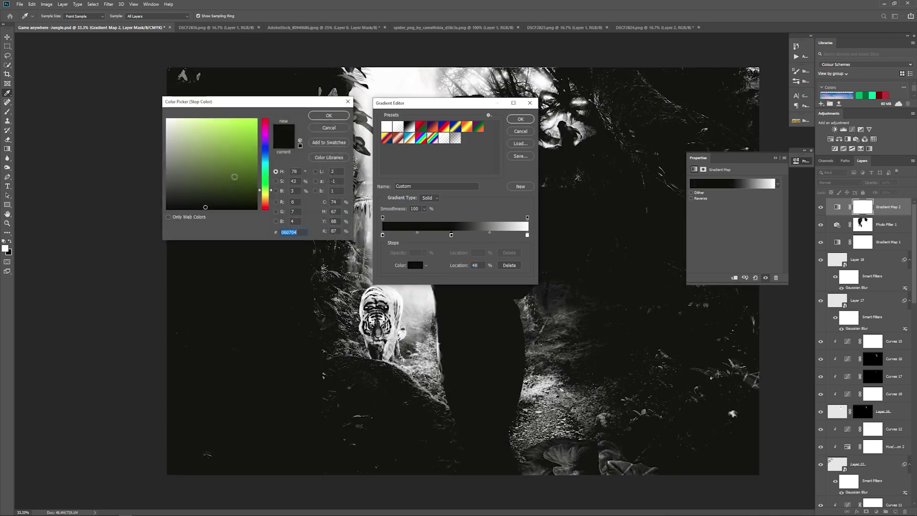
left_click(265, 187)
left_click(198, 162)
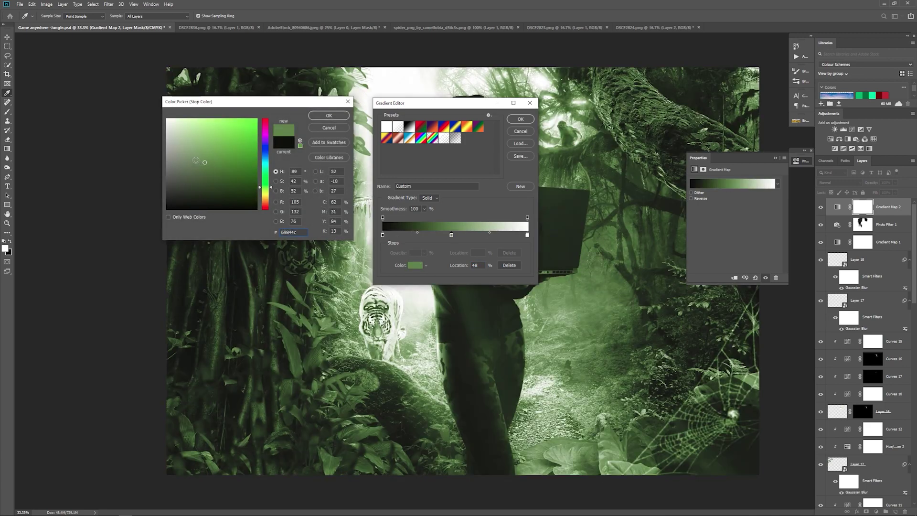
left_click(329, 115)
left_click(520, 119)
Lower Gradient Map 2's opacity to about 17% and compare the image with the layer on and off.
left_click(803, 161)
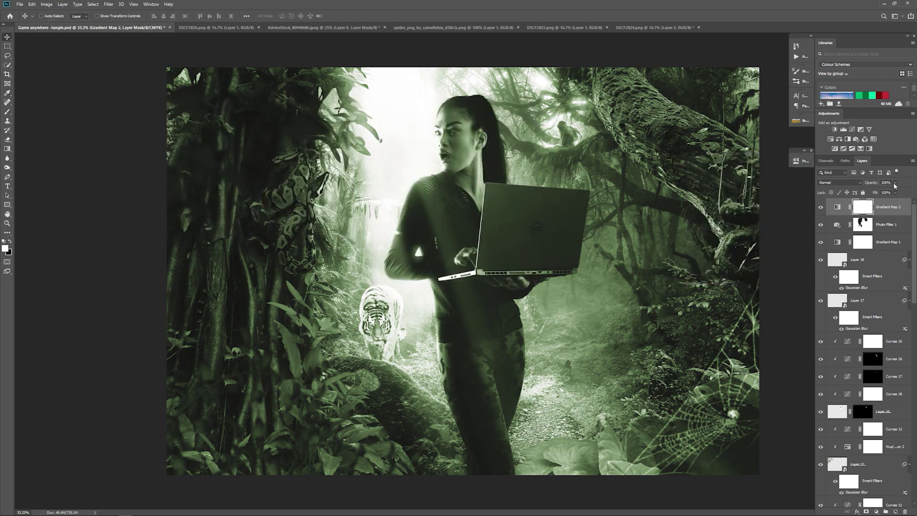
left_click_drag(895, 185, 863, 192)
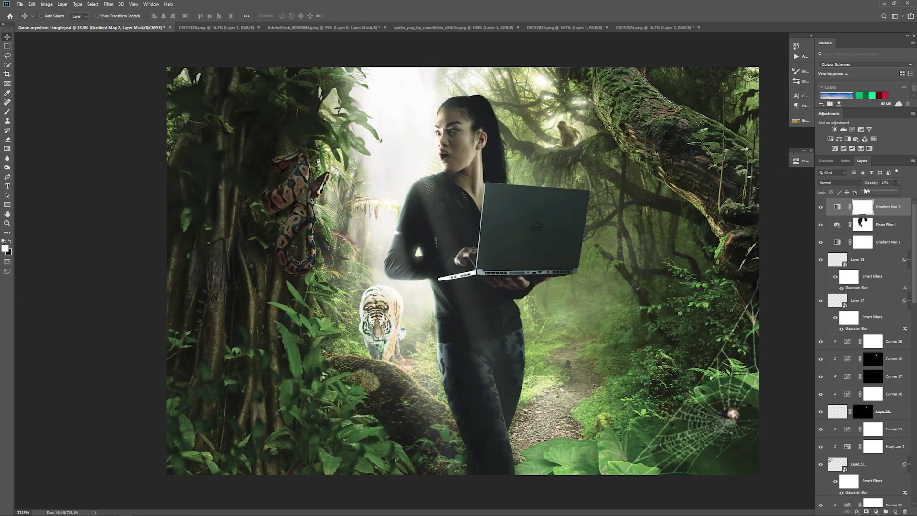
left_click(822, 207)
left_click(822, 208)
left_click(822, 207)
left_click(822, 208)
left_click(822, 207)
left_click(822, 207)
left_click(822, 207)
Delete Gradient Map 2 and add a new Gradient Map adjustment based on the Black, White preset.
key("Delete")
left_click(870, 149)
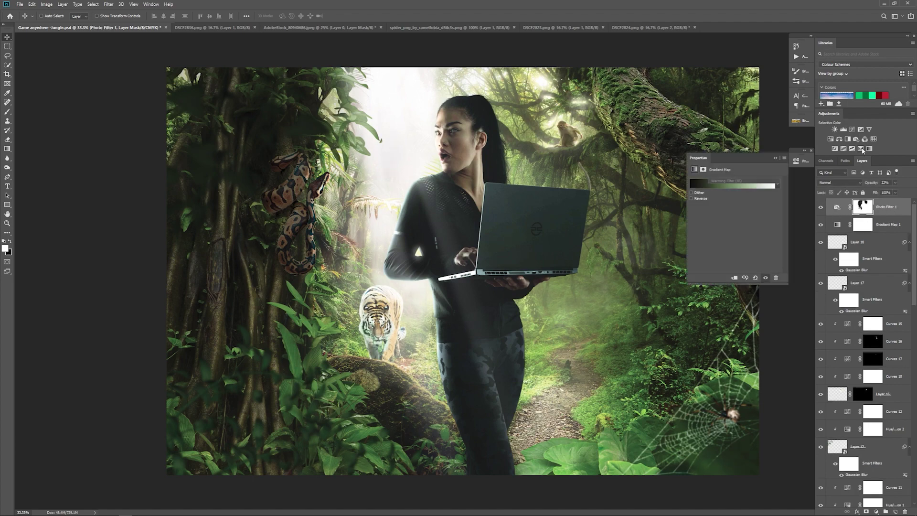
key("Delete")
left_click(869, 149)
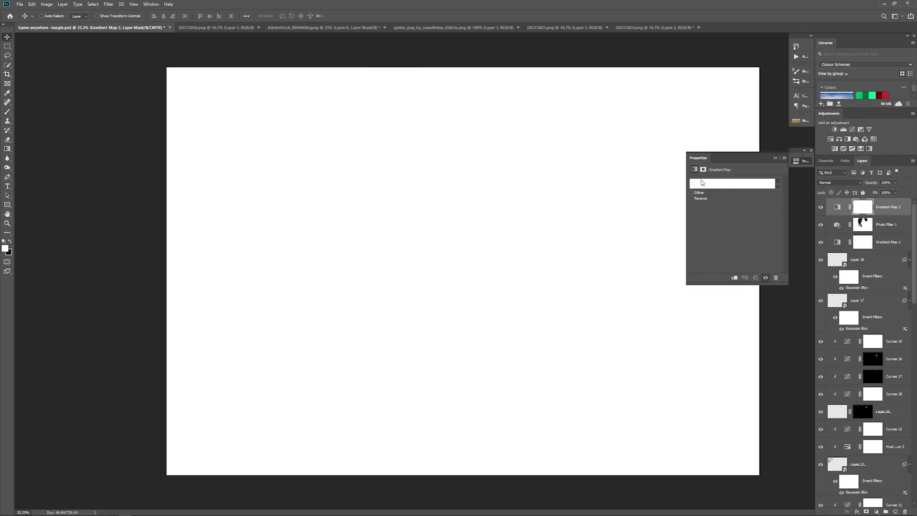
left_click(702, 183)
left_click(410, 128)
Set the gradient's dark stop to a very dark green and add a middle stop at 48% in green 618735.
double_click(382, 235)
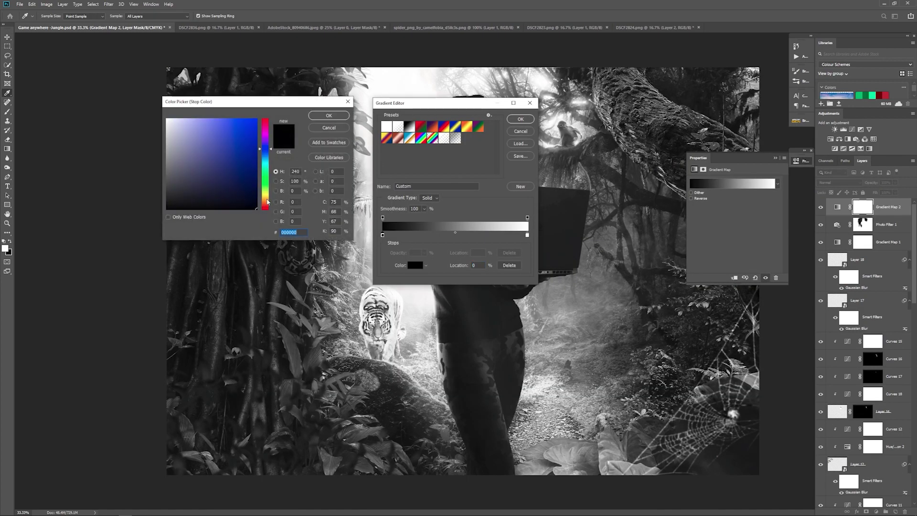
left_click_drag(268, 202, 266, 188)
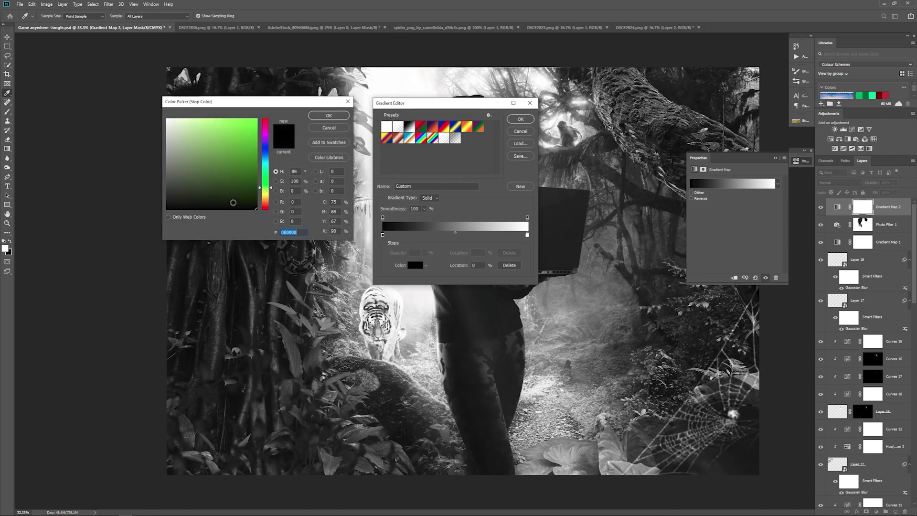
left_click(233, 201)
left_click(329, 115)
left_click(454, 235)
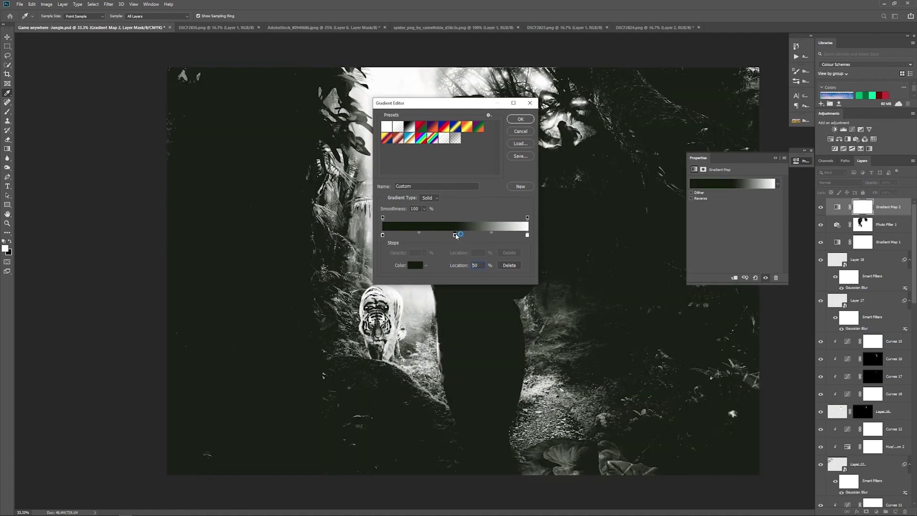
left_click_drag(456, 236, 453, 236)
double_click(453, 235)
left_click(222, 162)
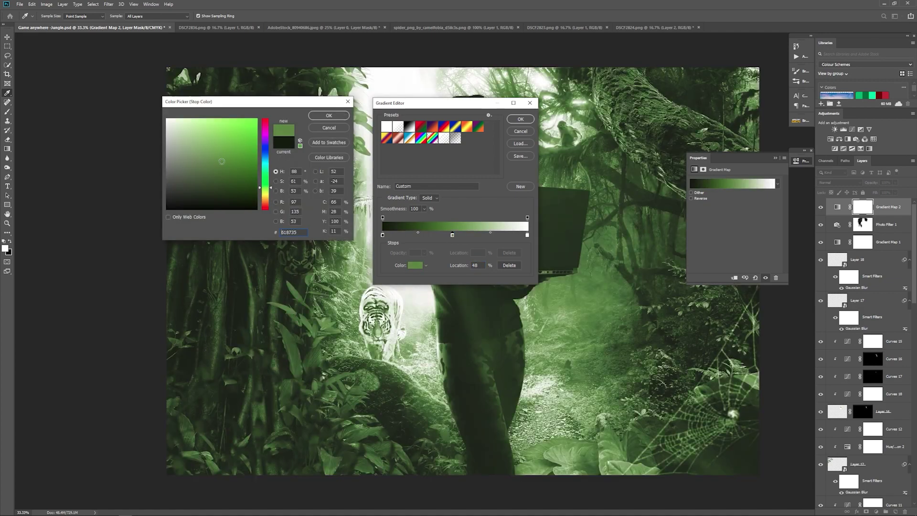
left_click(328, 115)
Set the gradient's light stop to the warm yellow fbe383 and apply the gradient.
double_click(528, 235)
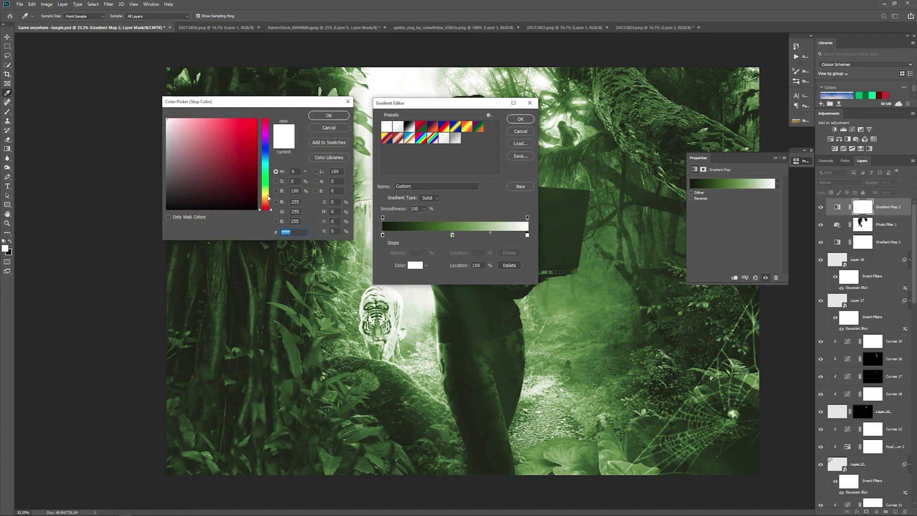
type("f4edc5")
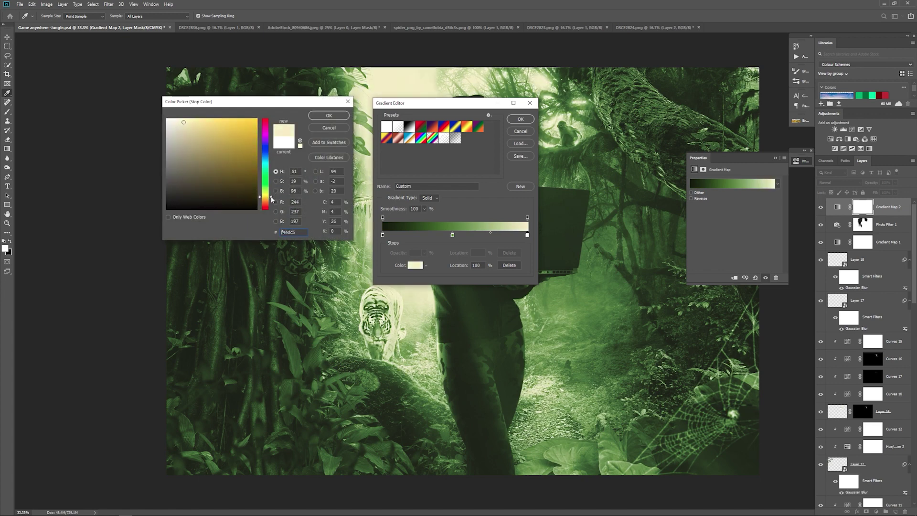
left_click_drag(224, 120, 210, 119)
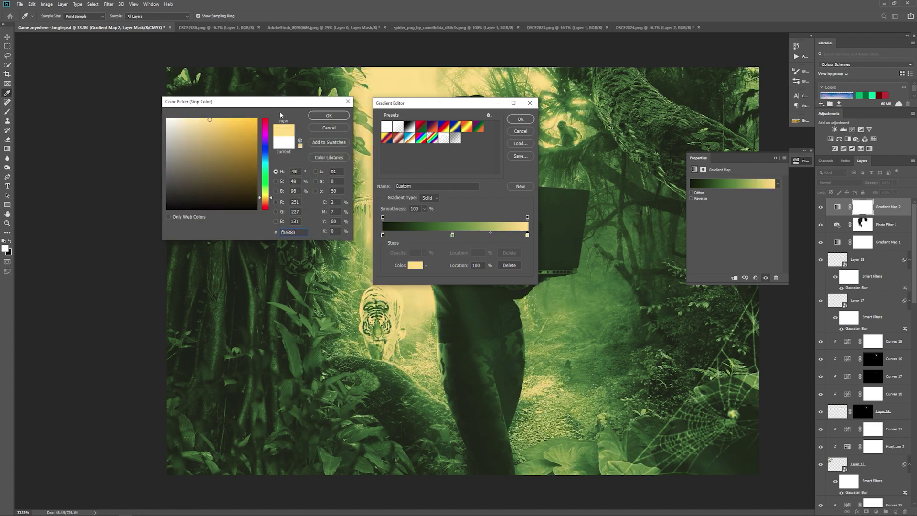
left_click(328, 115)
left_click(520, 119)
Try the green-to-yellow gradient map at a low opacity, compare it on and off, and delete it.
left_click(896, 183)
left_click_drag(896, 190, 869, 192)
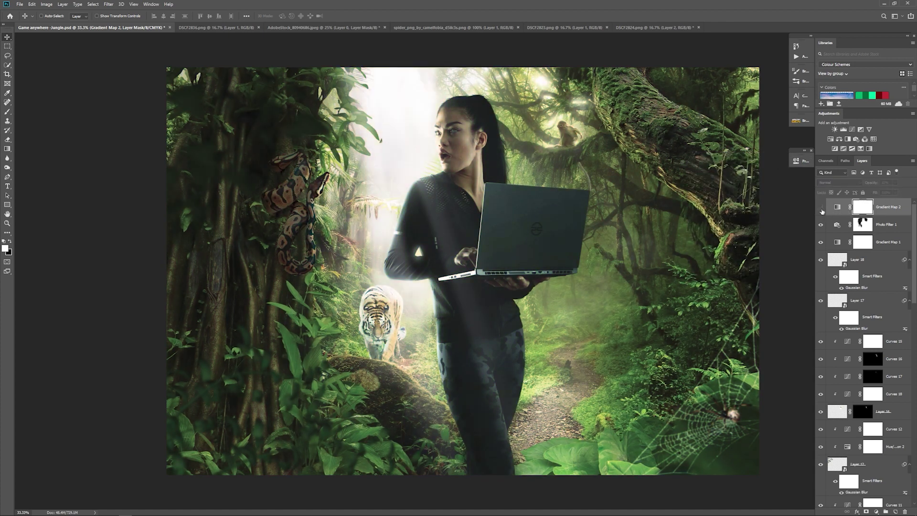
key("Delete")
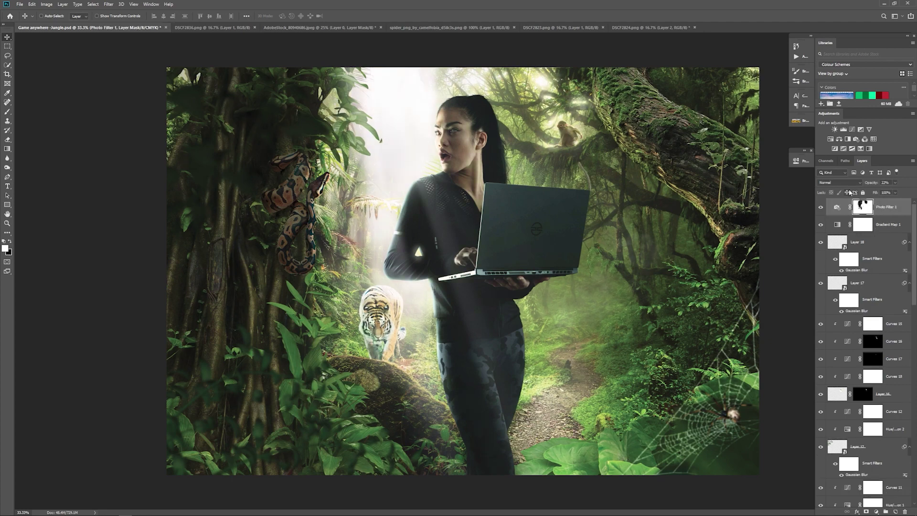
Add another Gradient Map from the Black, White preset and set its dark stop to the dark olive 1e1d0f.
left_click(861, 149)
left_click(732, 184)
left_click(409, 126)
double_click(382, 235)
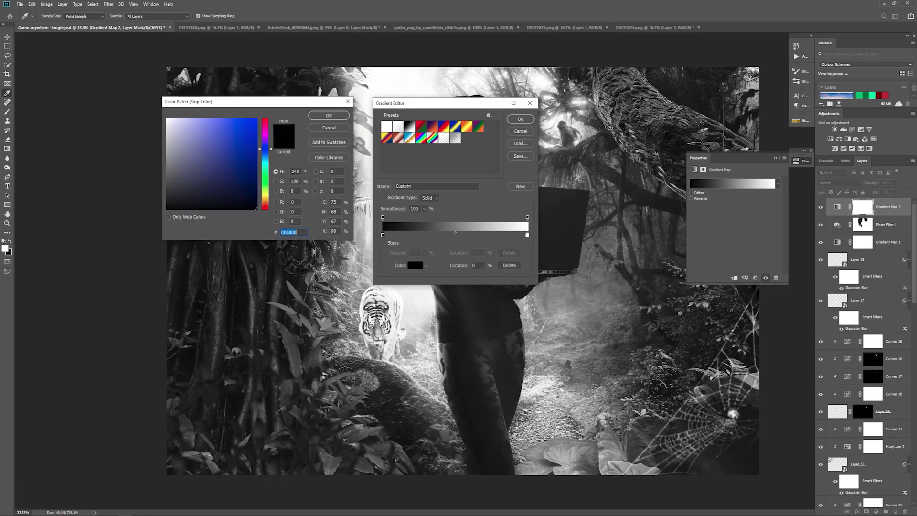
left_click_drag(268, 195, 270, 197)
left_click_drag(209, 204, 213, 201)
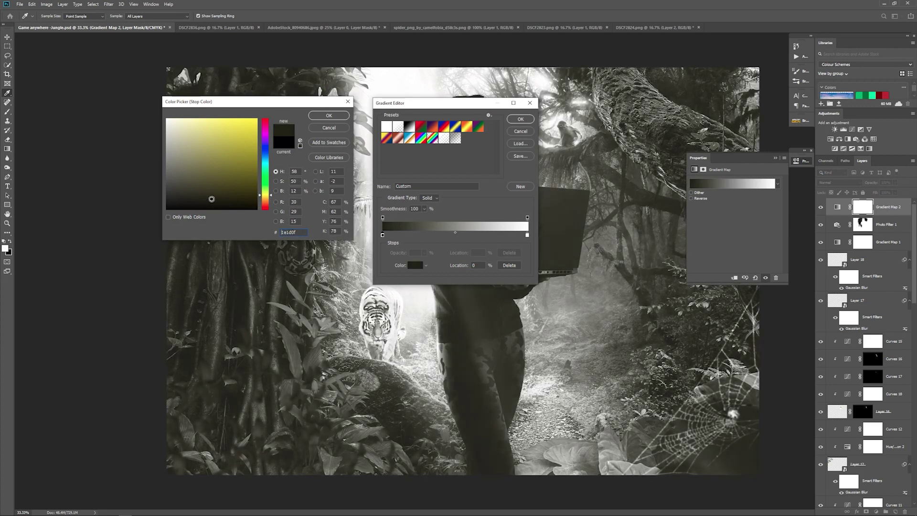
key("Return")
Add two neighbouring olive-yellow stops near the gradient's middle, the first at 44% in 918e39, and apply the gradient.
left_click(453, 235)
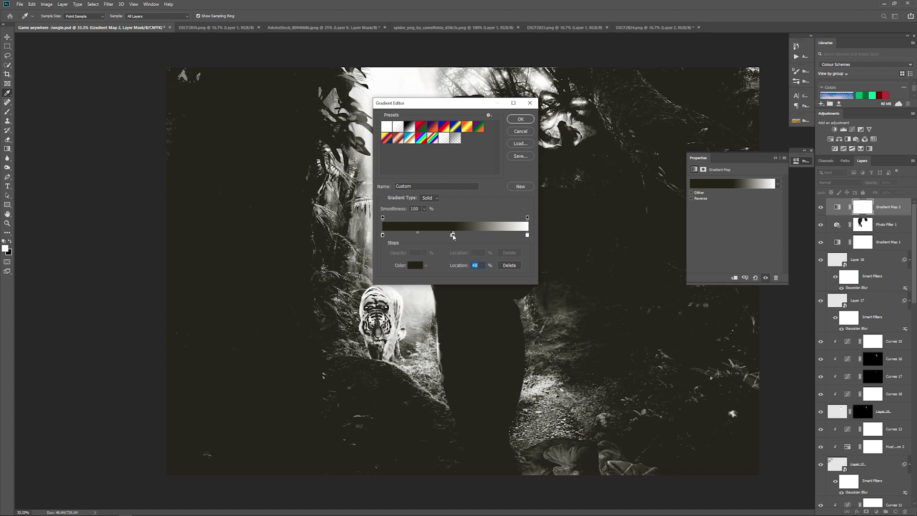
left_click_drag(453, 234, 447, 235)
double_click(447, 235)
left_click(222, 158)
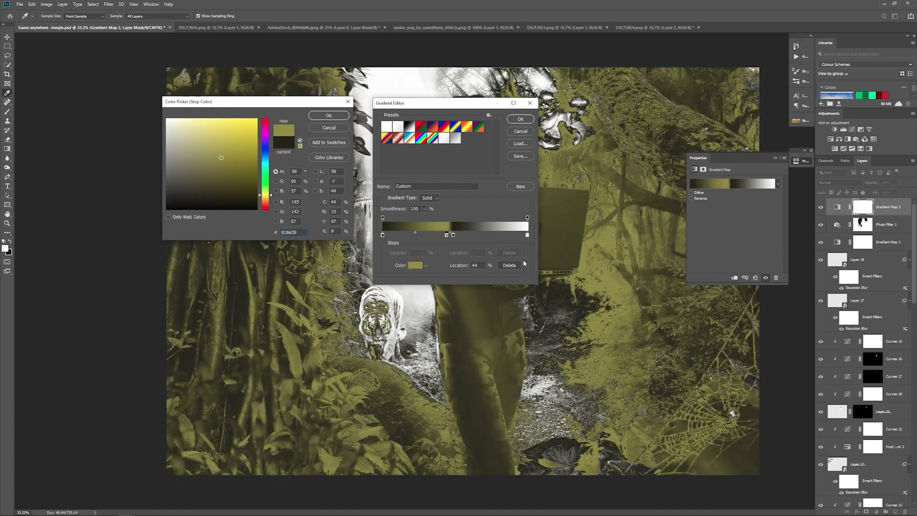
key("Return")
double_click(453, 235)
left_click(226, 162)
left_click(328, 115)
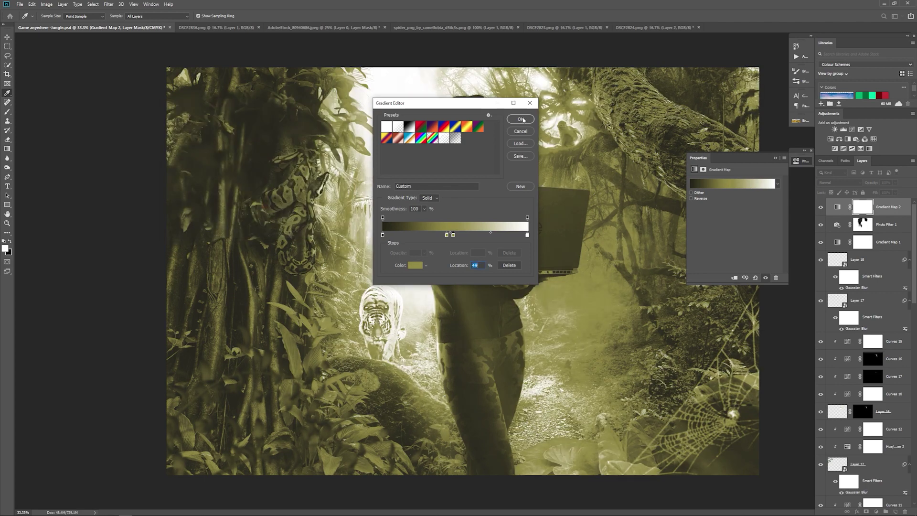
left_click(521, 119)
Lower the olive gradient map's opacity to a faint tint and compare the image with it on and off.
left_click(776, 161)
left_click(896, 183)
left_click_drag(898, 191, 869, 192)
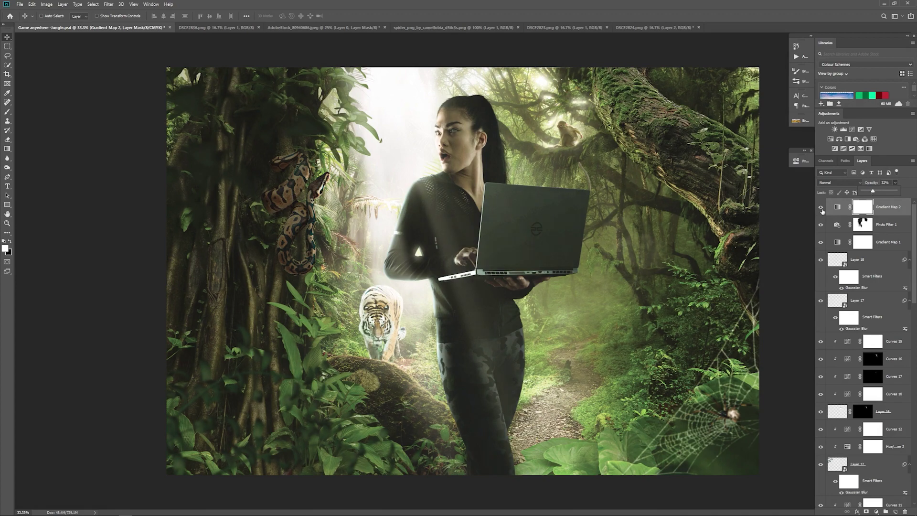
left_click(820, 207)
left_click(821, 208)
Add a Selective Color adjustment above the gradient map and slightly reduce cyan in the Blacks.
left_click(869, 148)
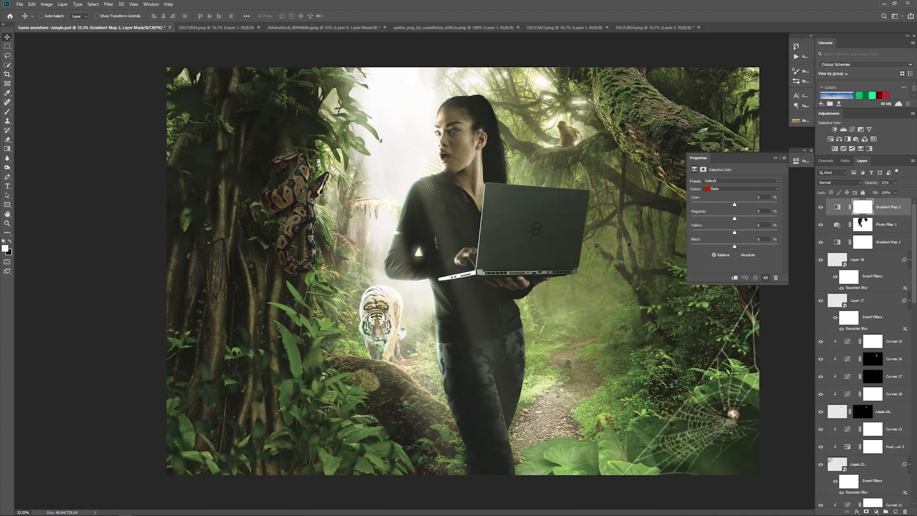
left_click_drag(736, 207, 732, 207)
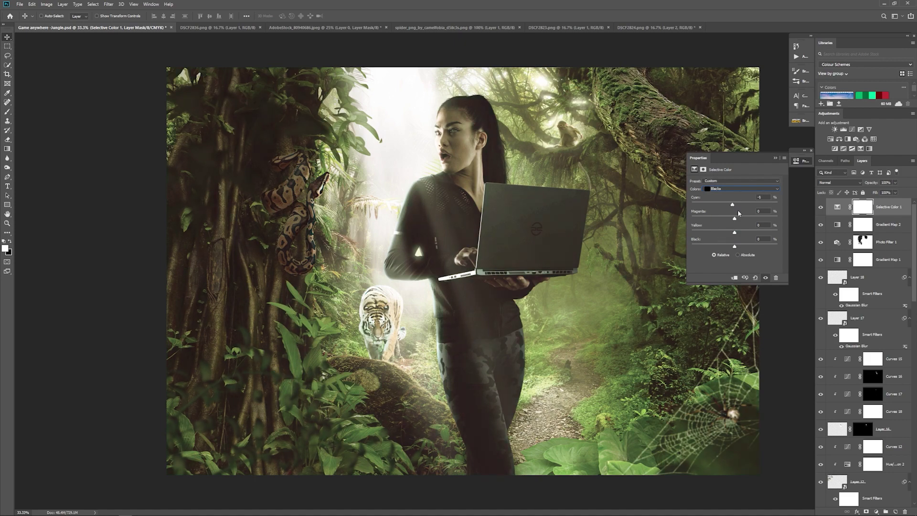
left_click(768, 257)
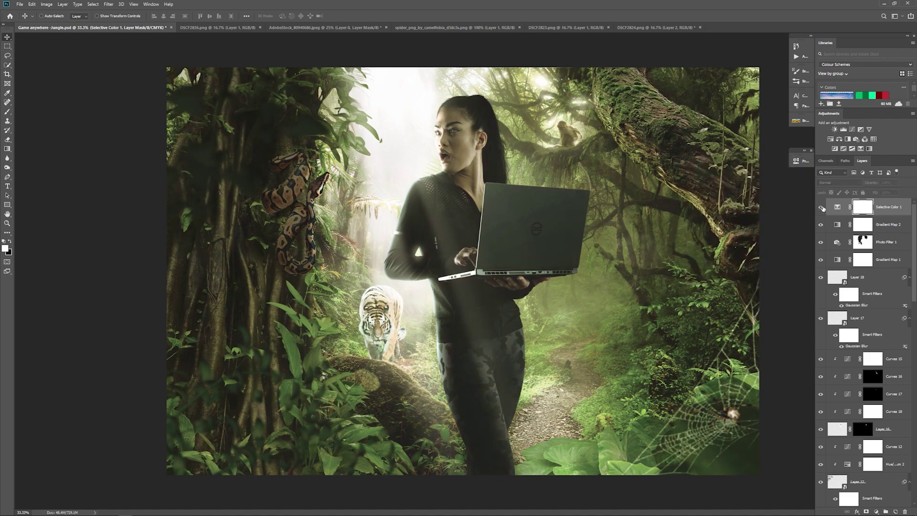
Inspect Gradient Map 2's gradient without changing it and hide the layer to judge the image without its tint.
double_click(837, 224)
left_click(697, 185)
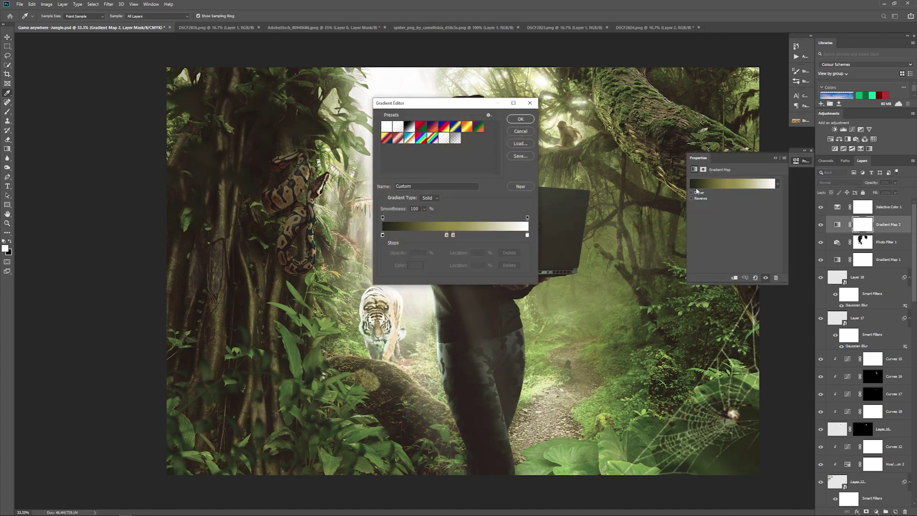
left_click(530, 102)
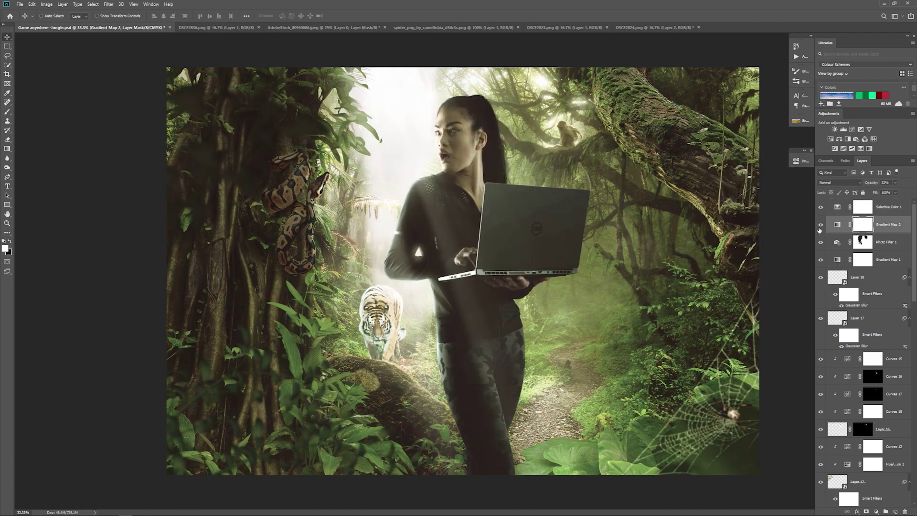
left_click(821, 225)
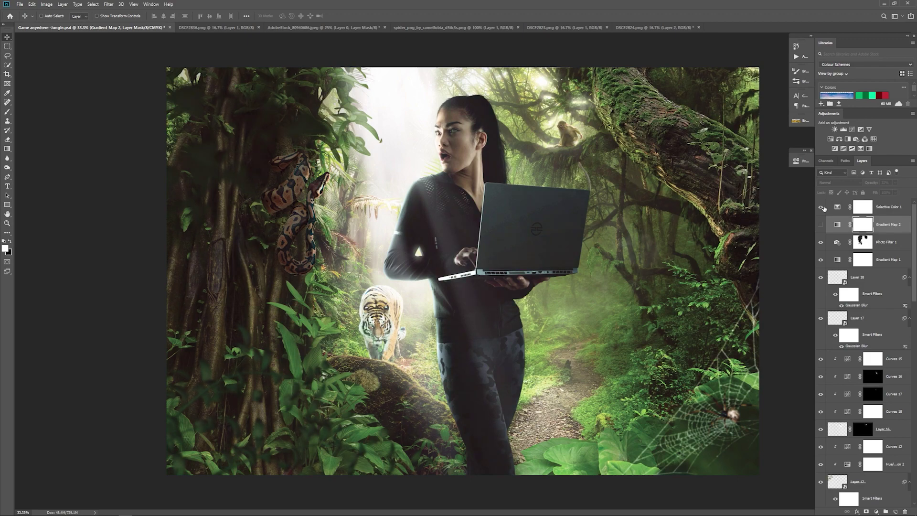
Fine-tune the cyan of the Blacks in the Selective Color adjustment and delete the hidden Gradient Map 2.
double_click(837, 207)
left_click_drag(734, 204, 733, 209)
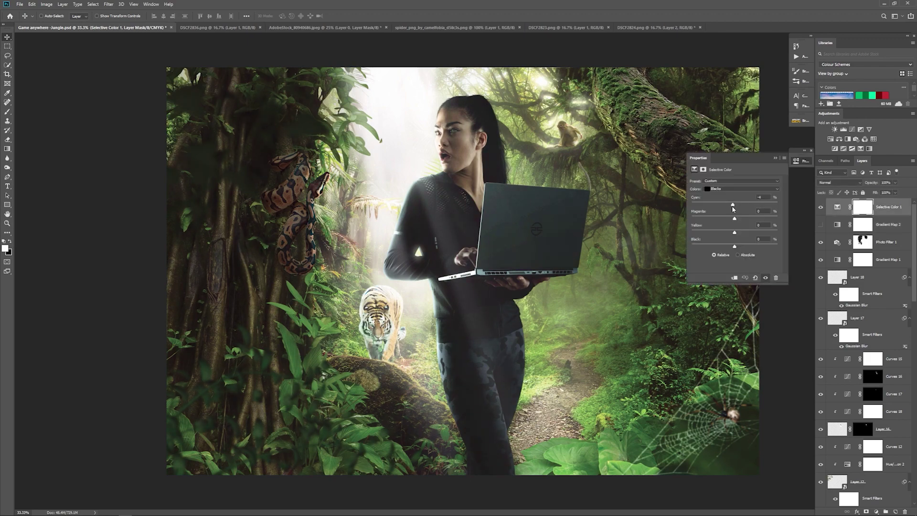
left_click(844, 213)
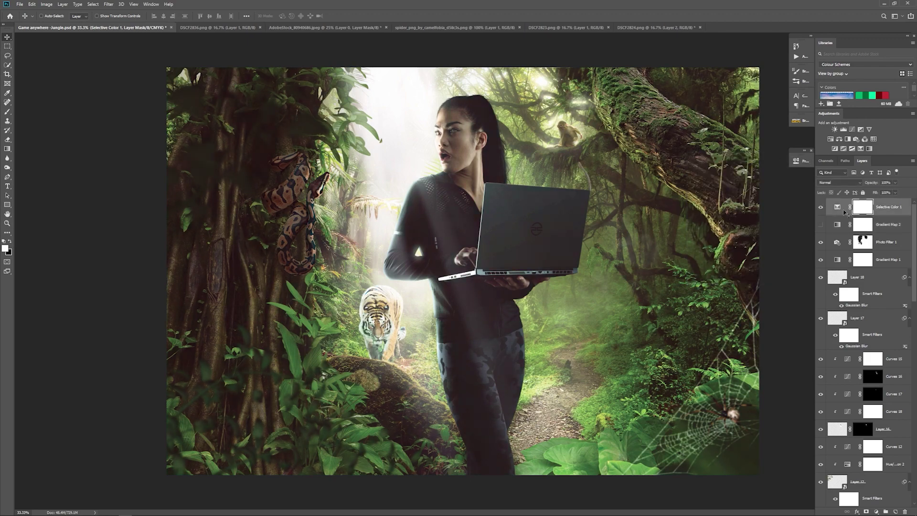
left_click(892, 230)
key("Delete")
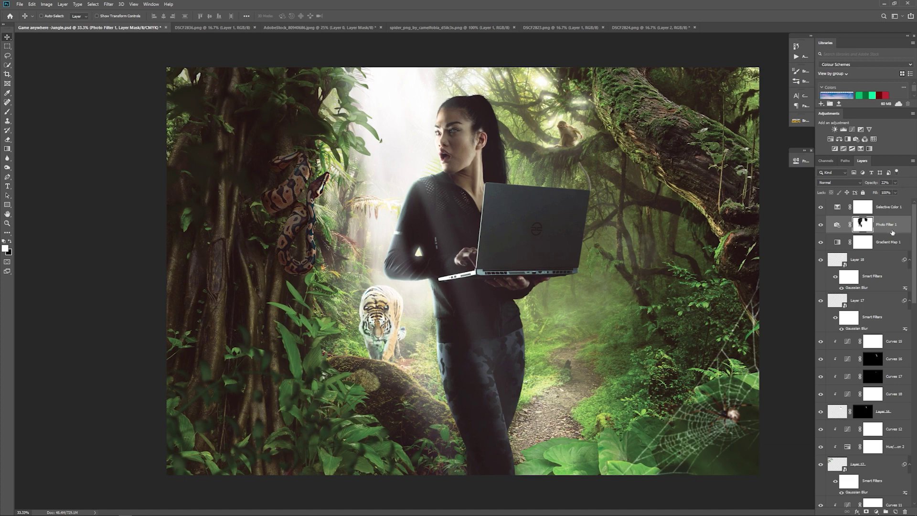
Add a Color Balance adjustment, adjust the midtones' magenta-green balance and warm the highlights with Cyan-Red +7 and Yellow-Blue -12.
left_click(850, 150)
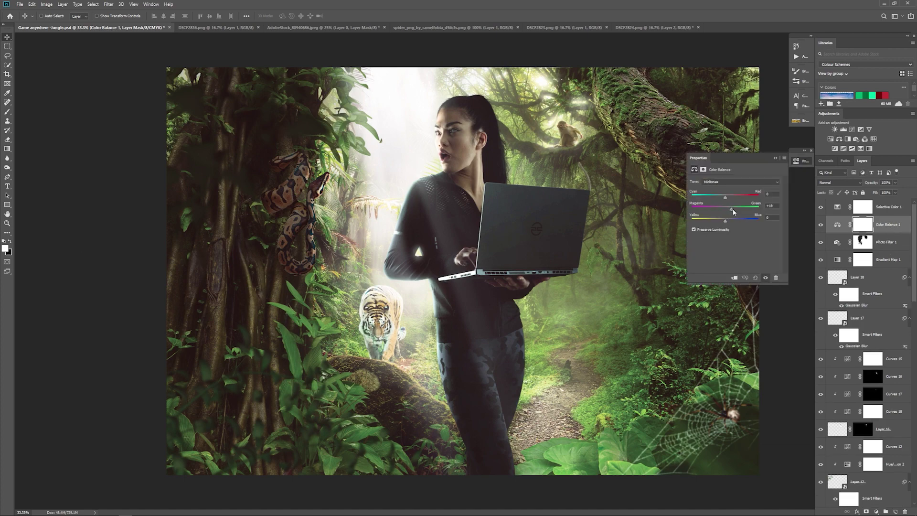
left_click_drag(735, 212, 724, 215)
left_click(738, 182)
left_click(722, 190)
left_click_drag(726, 221, 721, 223)
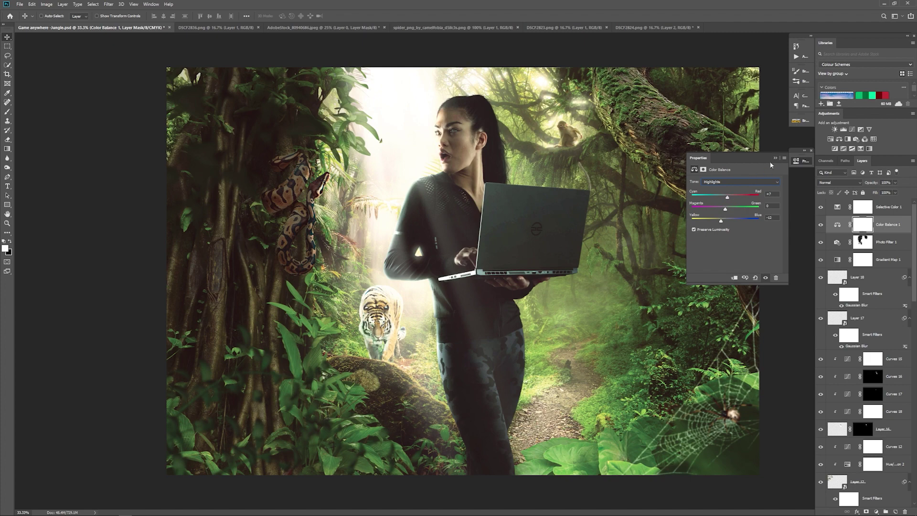
Compare the image with and without the Color Balance adjustment and lower its layer opacity.
left_click(776, 158)
left_click(821, 225)
left_click(821, 225)
left_click(822, 224)
left_click(822, 224)
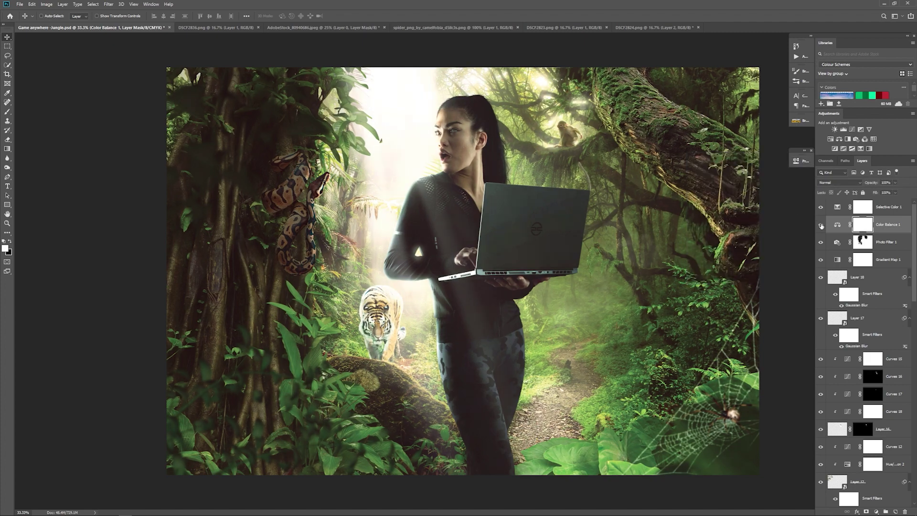
left_click(895, 182)
left_click_drag(897, 191, 877, 196)
Add a Curves adjustment above Layer 18, darken the highlights and midtones, and invert its mask to black.
left_click(892, 250)
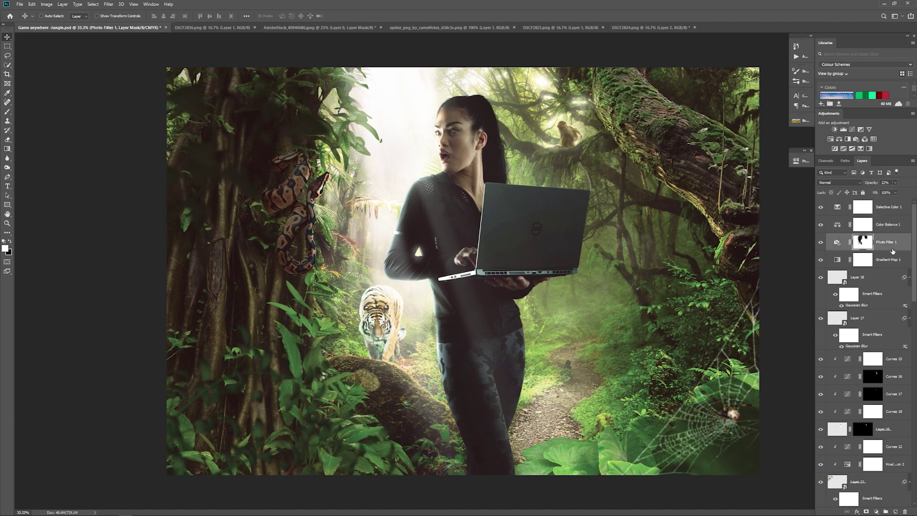
left_click(890, 262)
left_click(888, 274)
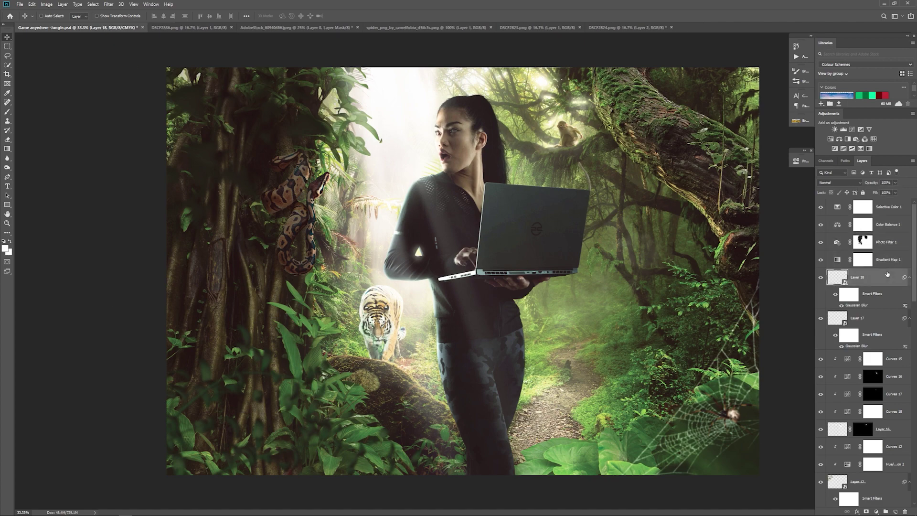
key("b")
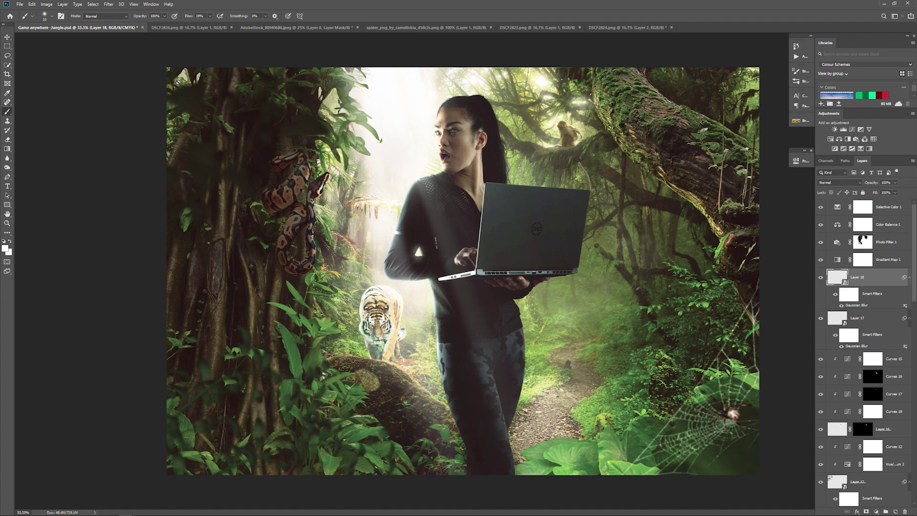
left_click(852, 130)
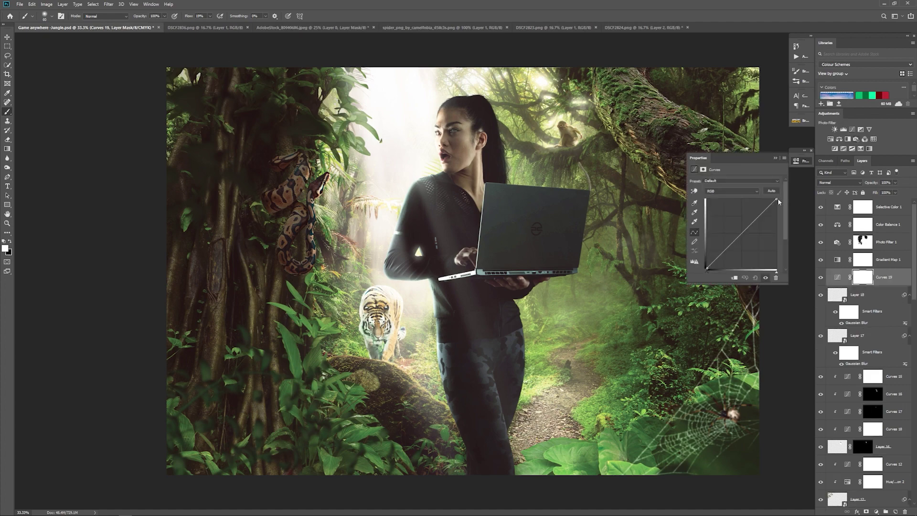
left_click_drag(777, 199, 780, 207)
left_click_drag(743, 237, 742, 241)
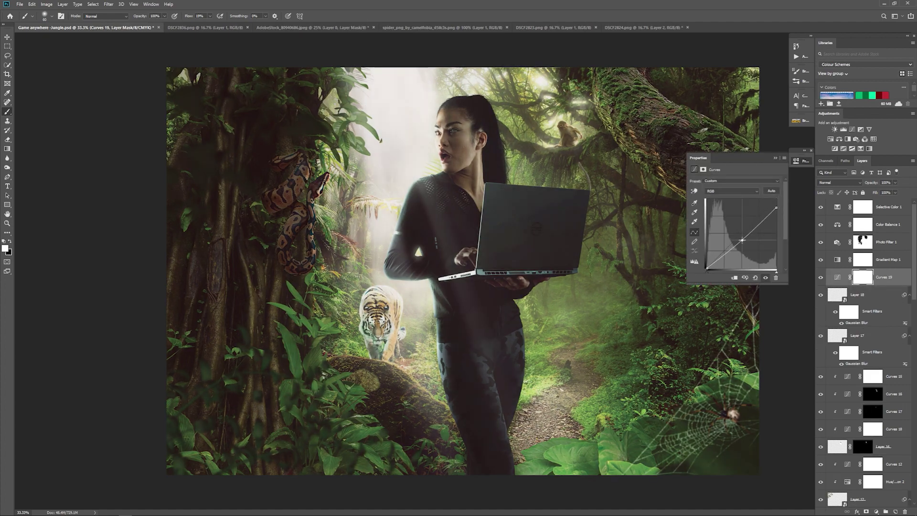
left_click(777, 159)
key("ctrl+i")
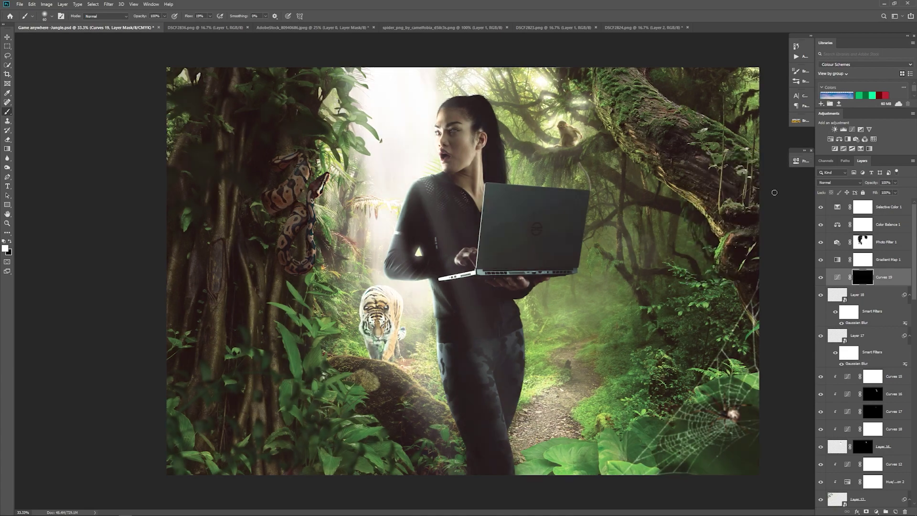
Paint white on the Curves mask with a much larger brush to darken the jungle's outer edges.
key("bracketright")
key("bracketright")
key("bracketright")
key("bracketright")
key("bracketright")
key("bracketright")
key("bracketright")
key("bracketright")
key("bracketright")
key("bracketright")
key("bracketright")
key("bracketright")
key("bracketright")
key("bracketright")
key("bracketright")
key("bracketright")
mouse_move(235, 71)
left_mouse_down()
mouse_move(181, 219)
mouse_move(192, 474)
mouse_move(270, 480)
mouse_move(173, 417)
mouse_move(364, 477)
mouse_move(627, 483)
mouse_move(627, 468)
mouse_move(650, 472)
mouse_move(527, 479)
mouse_move(750, 323)
mouse_move(677, 110)
left_mouse_up()
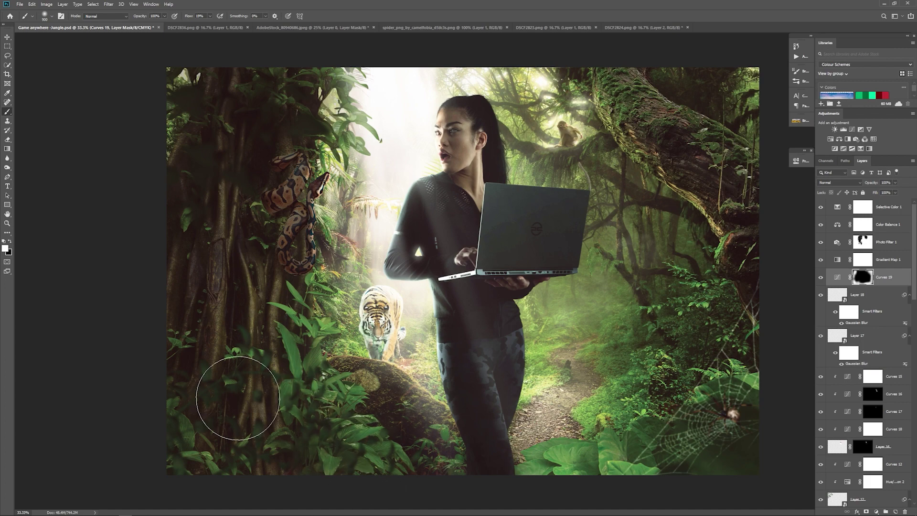
mouse_move(268, 163)
left_mouse_down()
mouse_move(276, 230)
mouse_move(284, 150)
mouse_move(282, 261)
mouse_move(237, 401)
left_mouse_up()
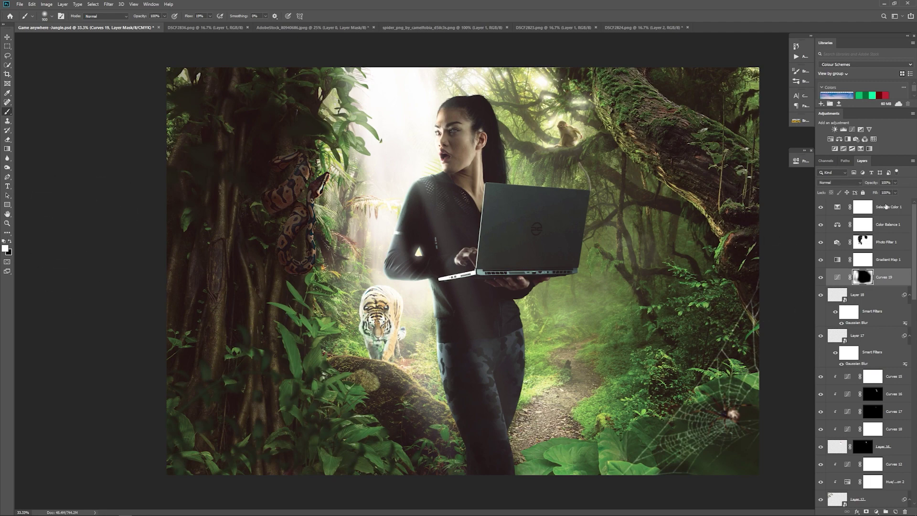
Lower the edge-darkening Curves layer's opacity to 78% and compare the image with and without it.
left_click(895, 182)
left_click_drag(897, 191, 888, 192)
left_click(821, 279)
left_click(820, 278)
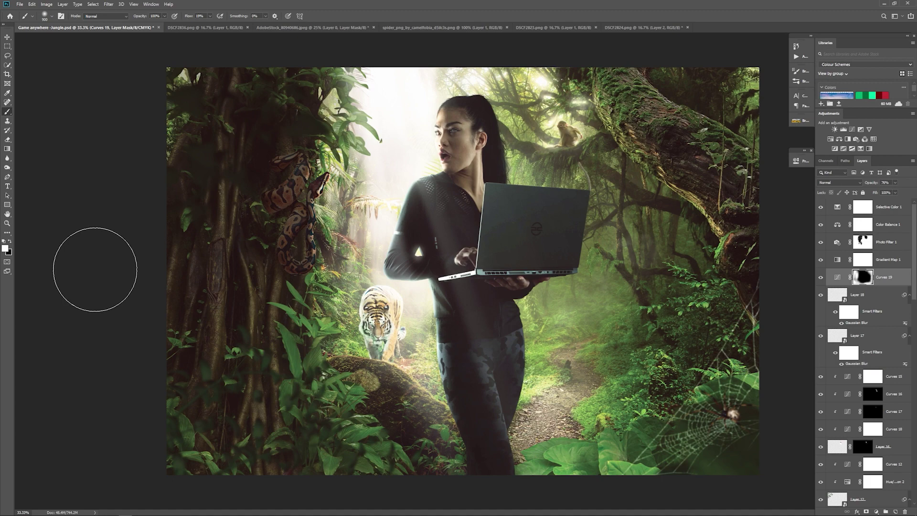
scroll(877, 349, "down", 5)
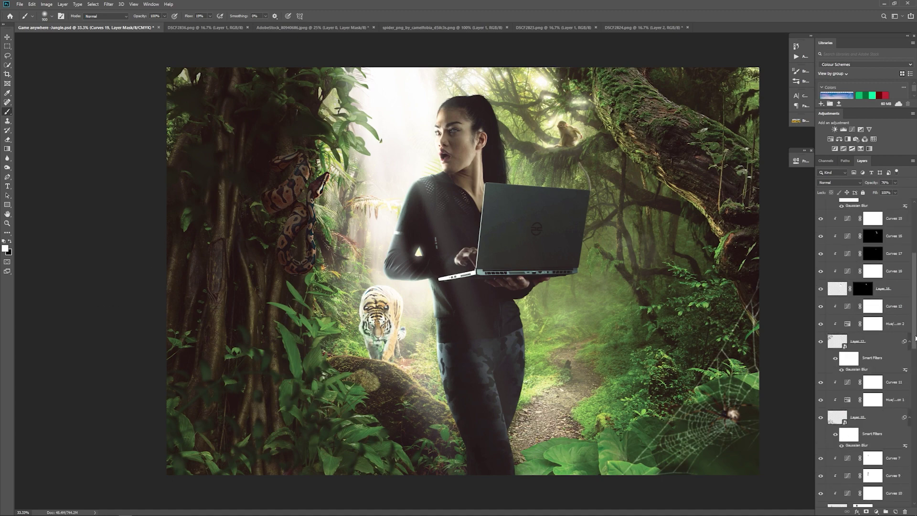
scroll(915, 338, "down", 3)
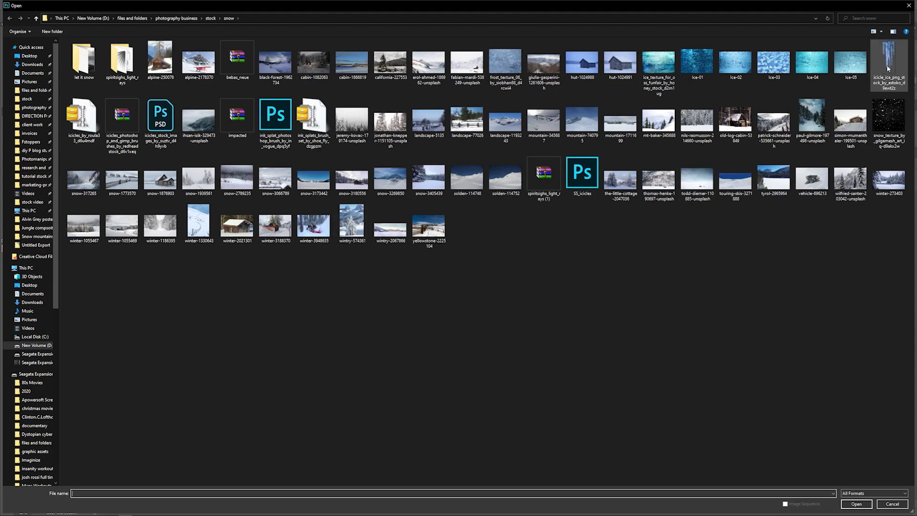
Open the icicle PNG stock image, bring it into the snowy mountain composite and shrink it beneath the laptop.
double_click(888, 68)
left_click_drag(727, 41, 401, 341)
key("ctrl+t")
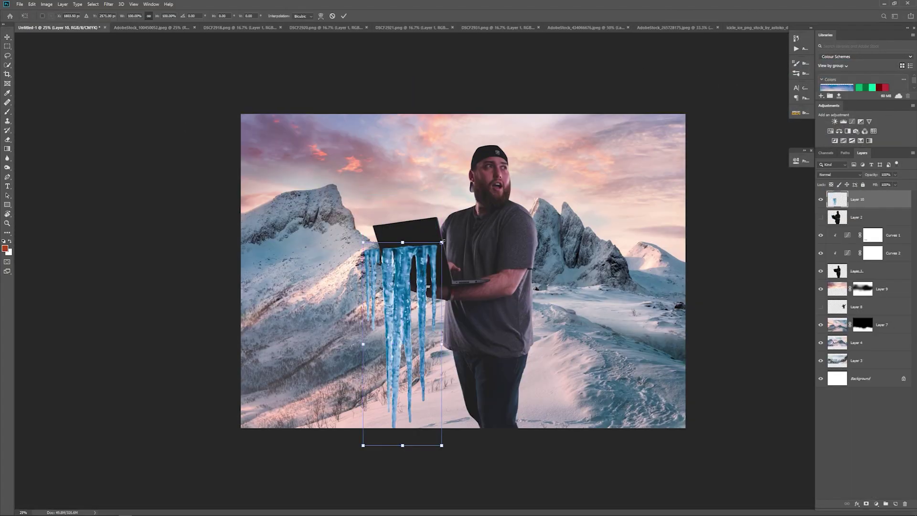
left_click_drag(443, 242, 408, 329)
left_click_drag(392, 346, 397, 297)
key("Return")
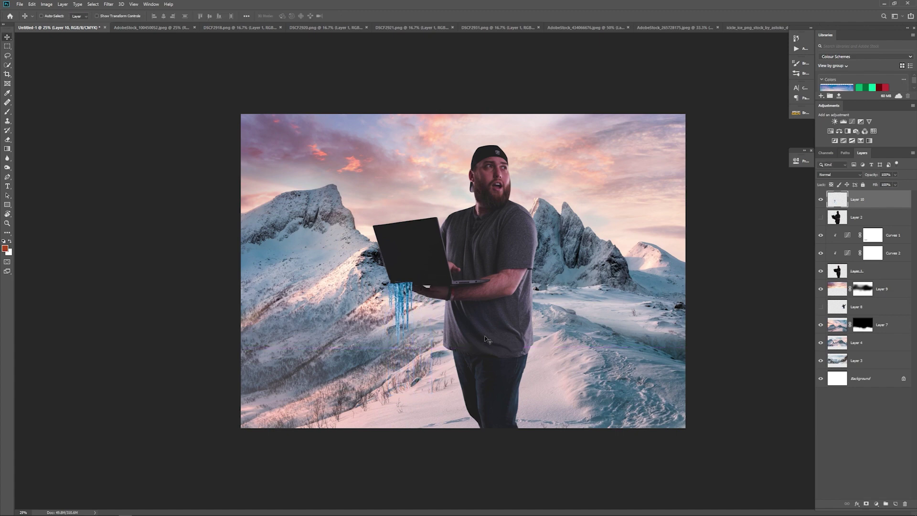
Transform the icicles again and nudge them down and to the right to line up with the laptop's lower edge.
key("ctrl+t")
mouse_move(414, 315)
left_mouse_down()
mouse_move(359, 315)
mouse_move(404, 301)
left_mouse_up()
key("Return")
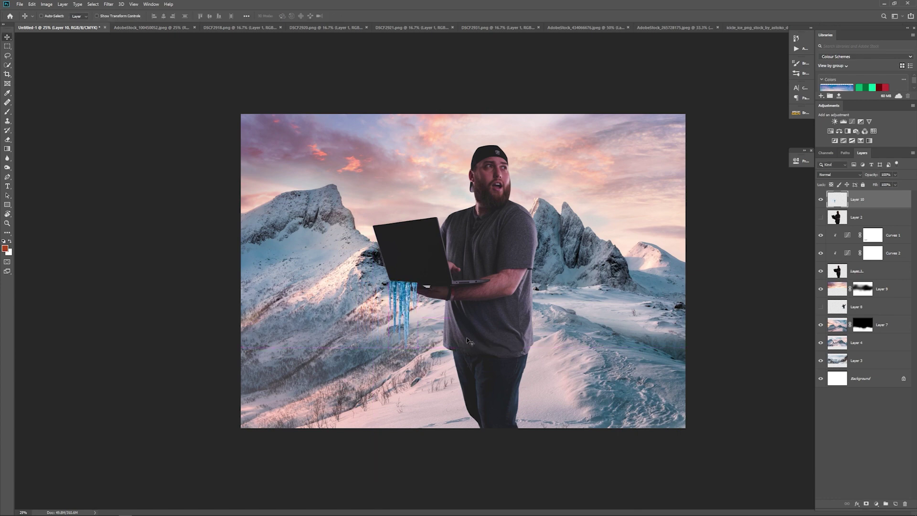
key("Down")
key("Down")
key("Down")
key("Down")
key("Down")
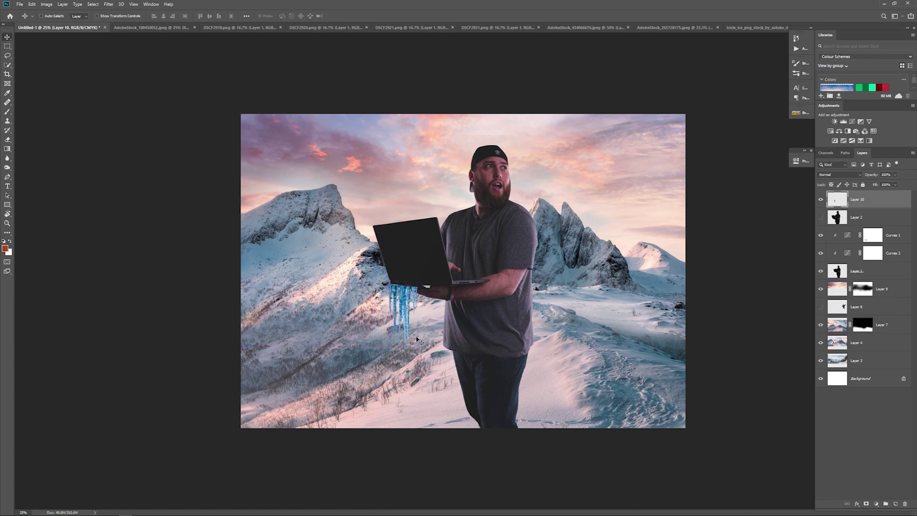
key("Right")
key("Right")
key("Right")
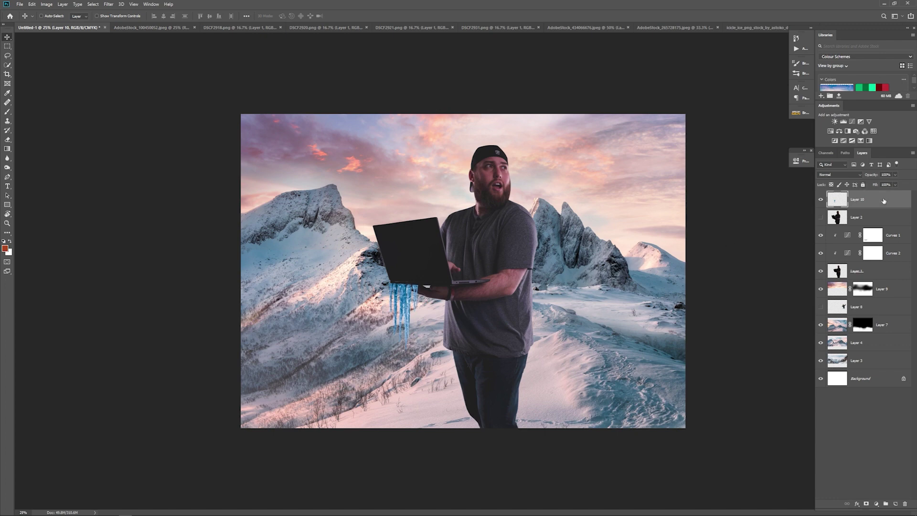
Add a Black & White adjustment clipped to the icicle layer and reduce its opacity to partly desaturate the ice.
left_click(847, 131)
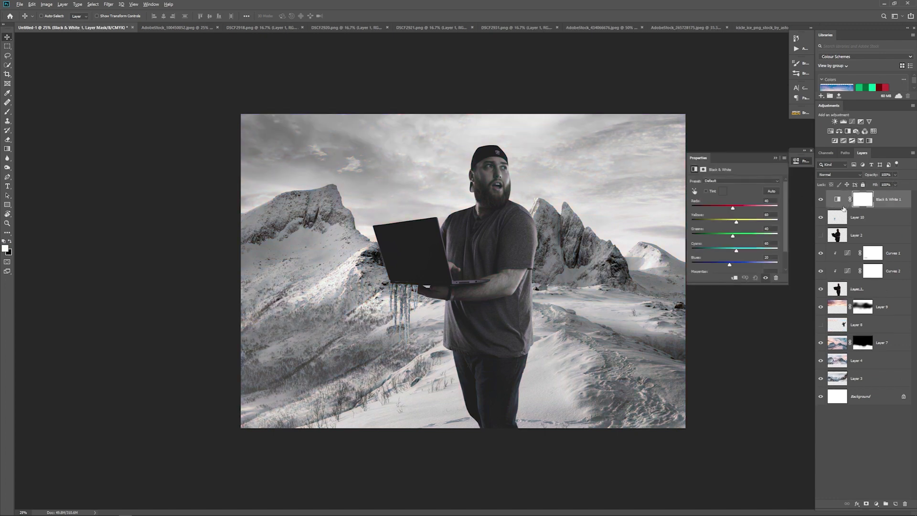
left_click(844, 209, "alt")
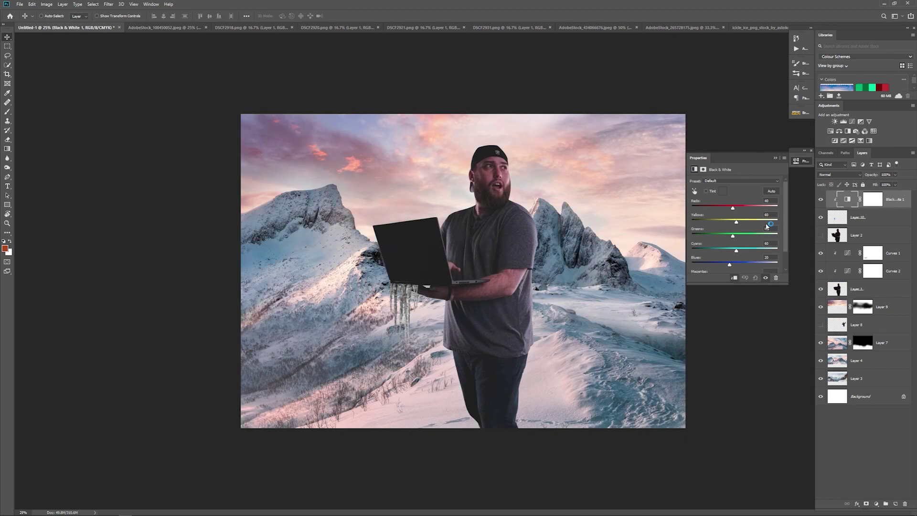
left_click_drag(896, 175, 866, 184)
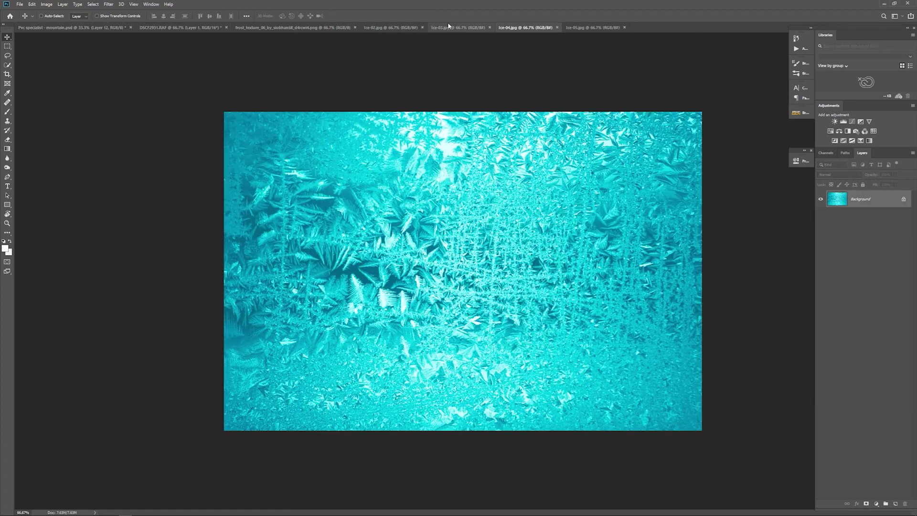
Bring the frost_texture_06 image into the mountain composite, scale it to about 43% and place it over the laptop lid.
left_click(344, 28)
key("ctrl+Tab")
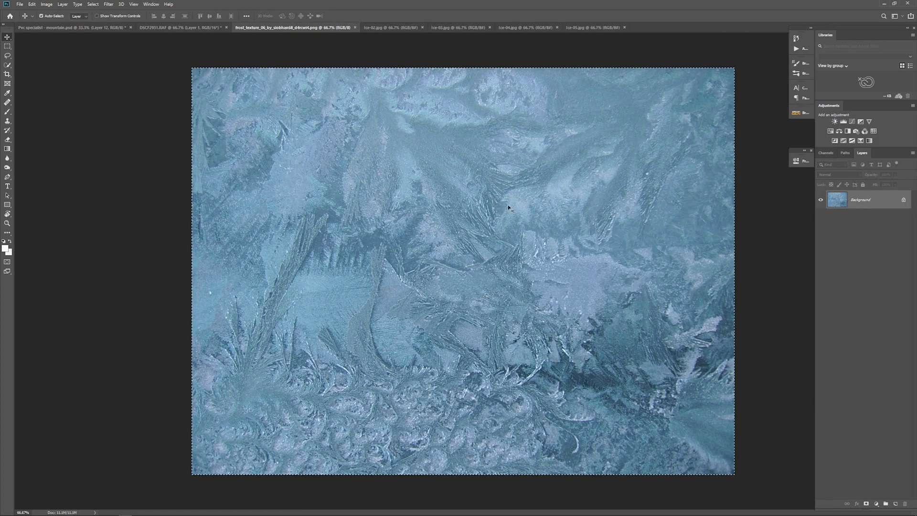
left_click_drag(508, 205, 493, 270)
key("ctrl+t")
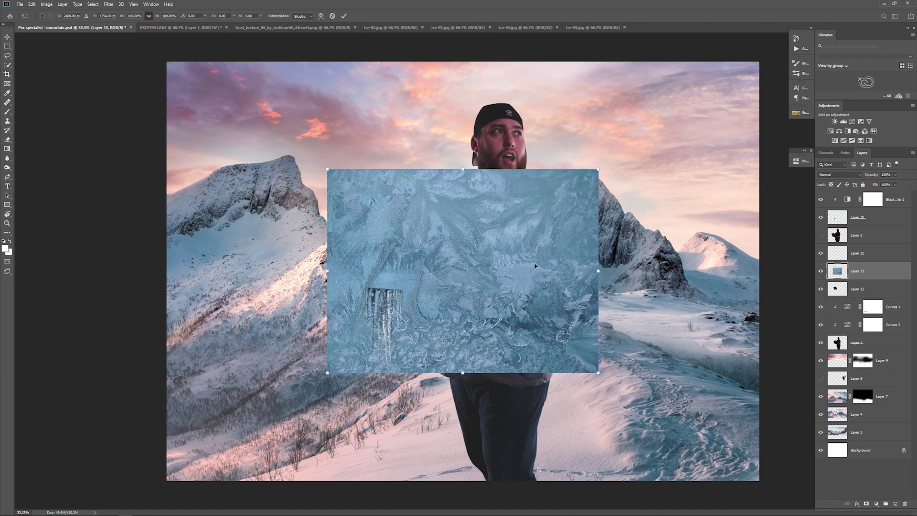
left_click_drag(599, 167, 468, 308)
left_click_drag(439, 309, 471, 225)
Distort the frost texture so its corners match the corners of the laptop lid.
right_click(428, 241)
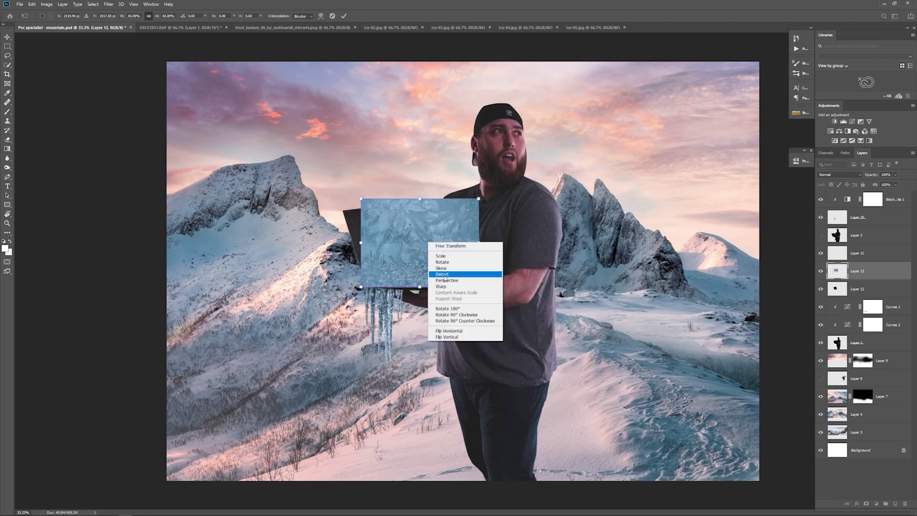
left_click(445, 273)
left_click_drag(361, 199, 343, 211)
left_click_drag(361, 286, 366, 284)
left_click_drag(480, 198, 429, 200)
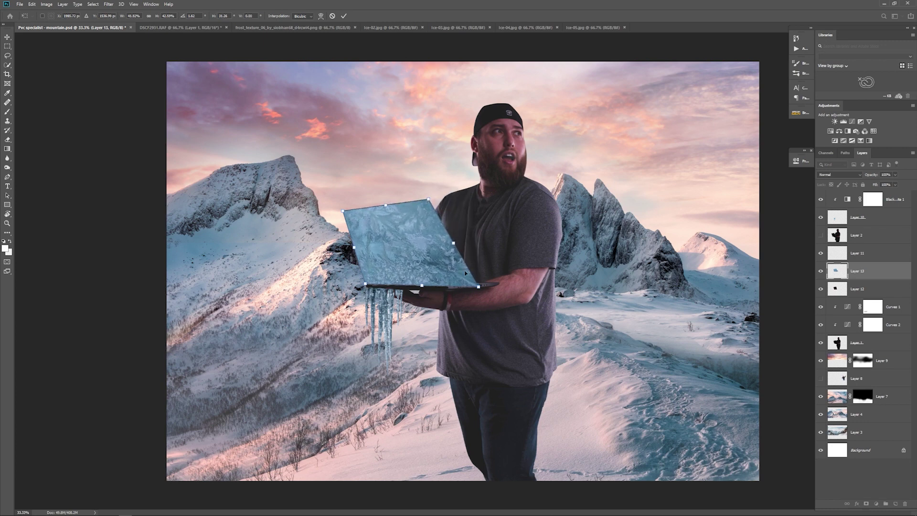
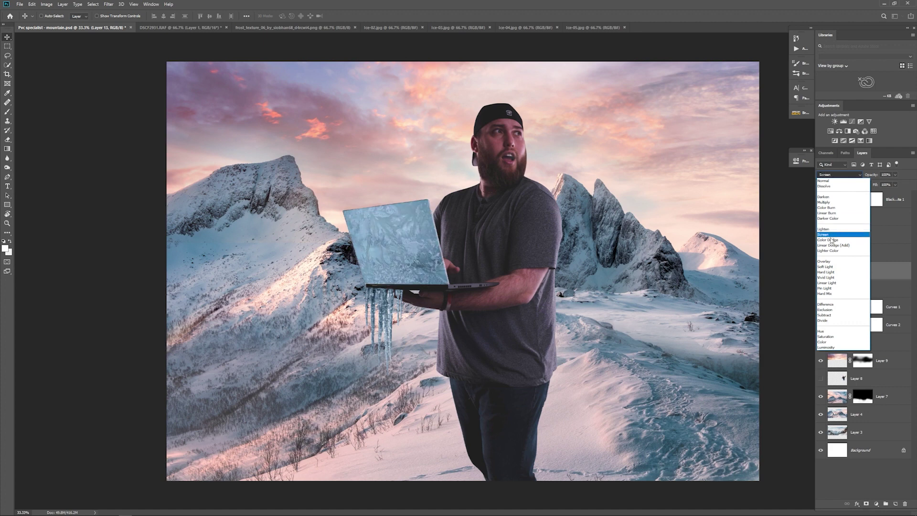
Try Lighter Color on the frost texture layer and set its blend mode to Linear Dodge (Add).
left_click(830, 253)
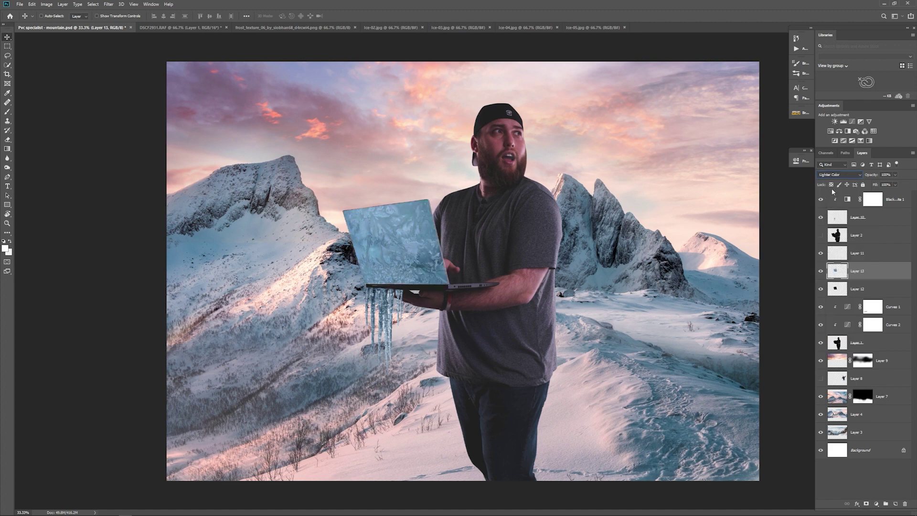
left_click(831, 175)
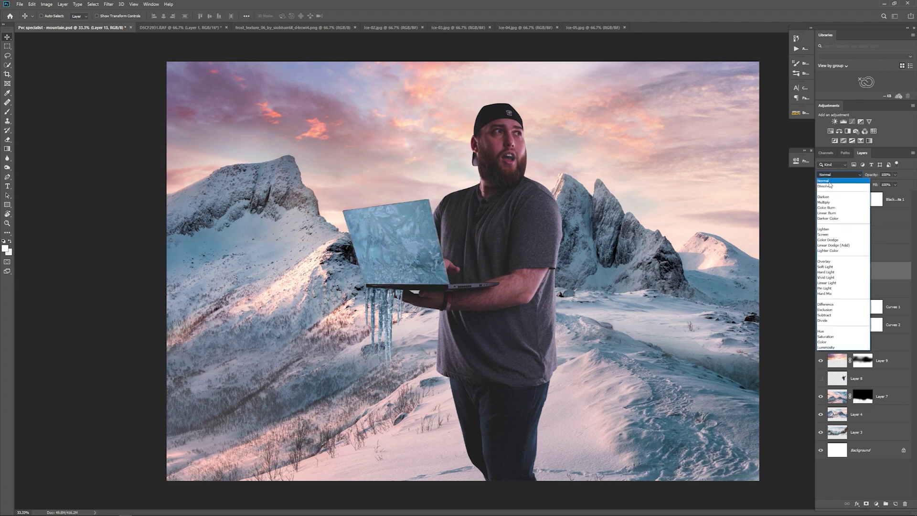
left_click(825, 246)
left_click(896, 174)
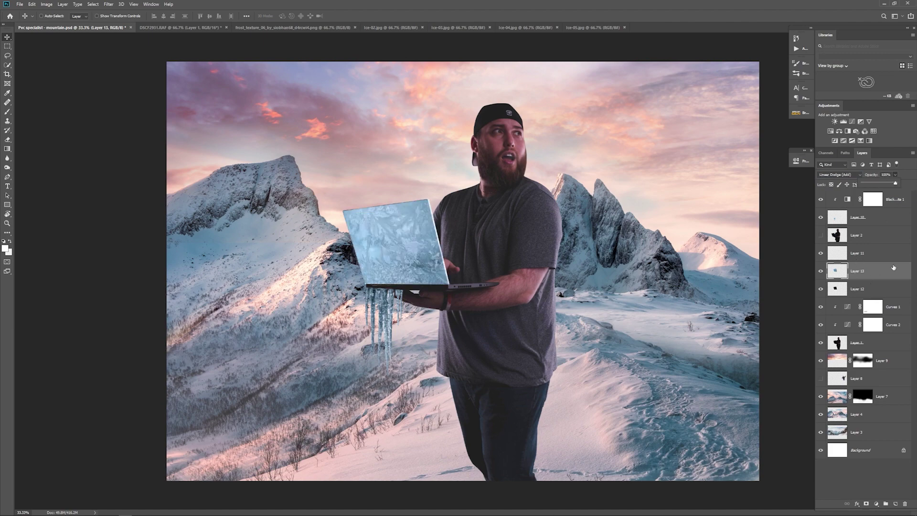
Adjust the Blend If range in the frost layer's blending options to merge the texture with the laptop lid.
double_click(906, 280)
left_click_drag(667, 238, 688, 249)
left_click(818, 112)
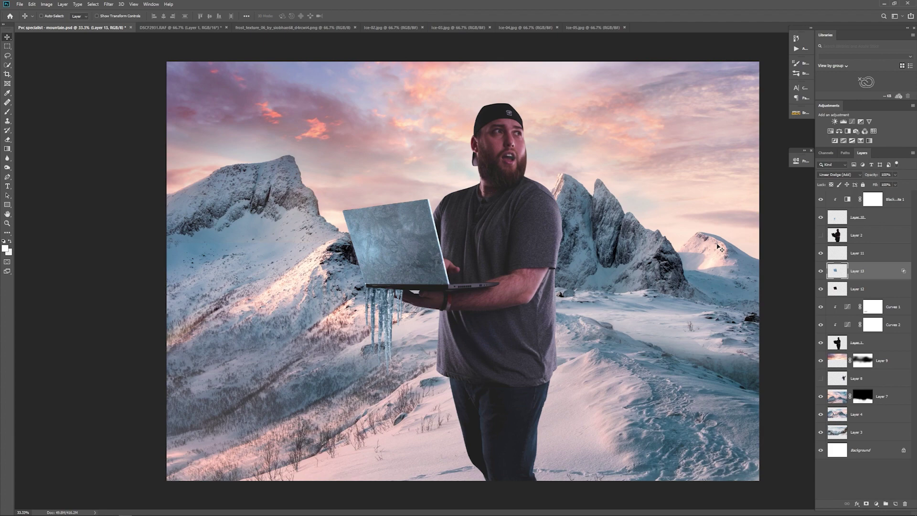
Paste another copy of the frost texture, scale it to about 22.5% and place it over the man's beard.
key("ctrl+v")
key("ctrl+t")
left_click_drag(599, 168, 538, 170)
left_click_drag(550, 125, 493, 169)
left_click_drag(480, 191, 541, 190)
left_click(839, 175)
left_click(826, 237)
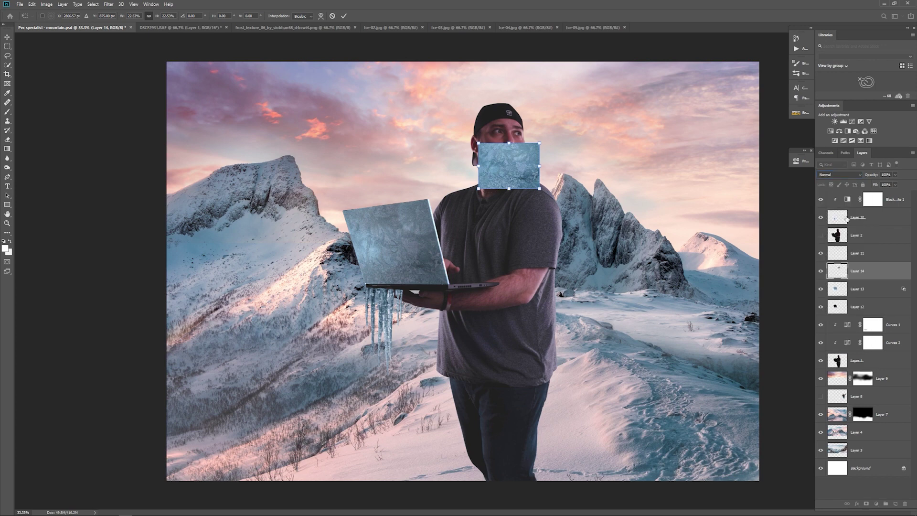
key("Return")
Preview Lighten on the beard's frost texture, return it to Normal and delete the layer.
left_click(839, 175)
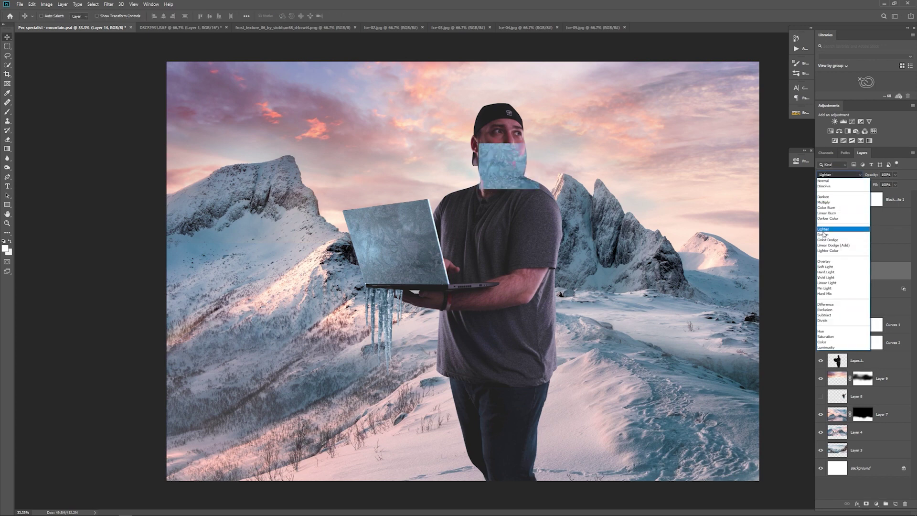
left_click(825, 180)
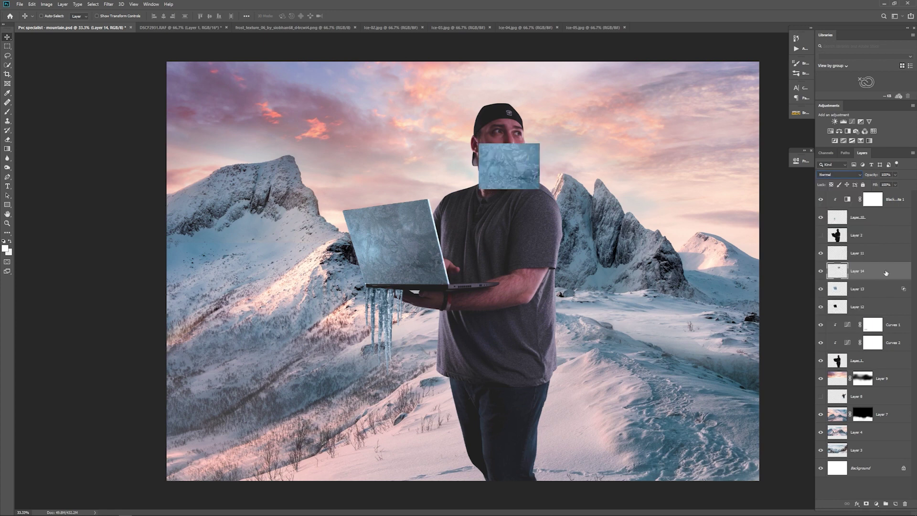
key("Delete")
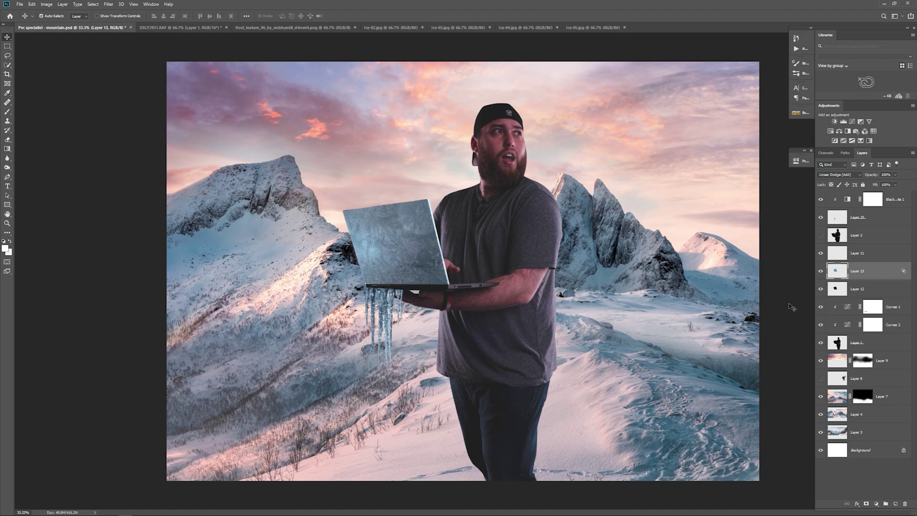
Distort the lid's frost texture so its upper corner meets the laptop lid's corner and nudge it up slightly.
key("ctrl+t")
right_click(378, 223)
left_click(392, 242)
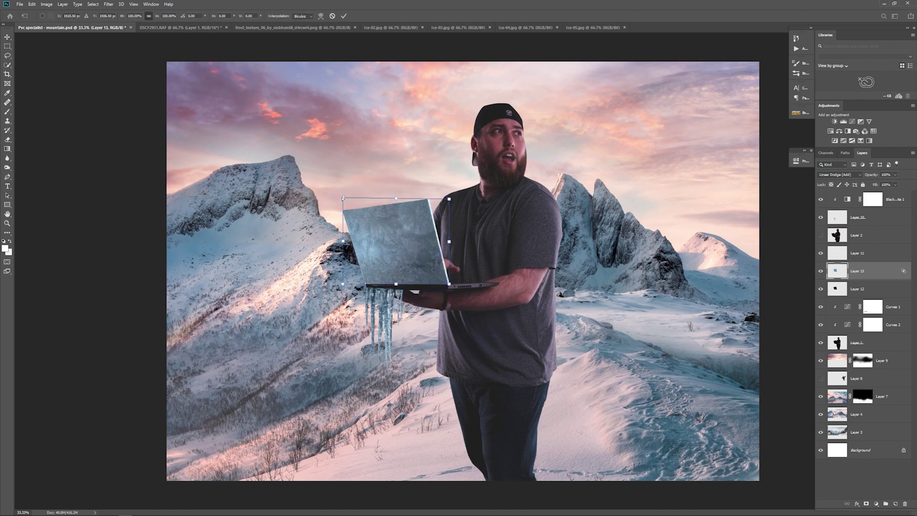
left_click_drag(342, 201, 342, 199)
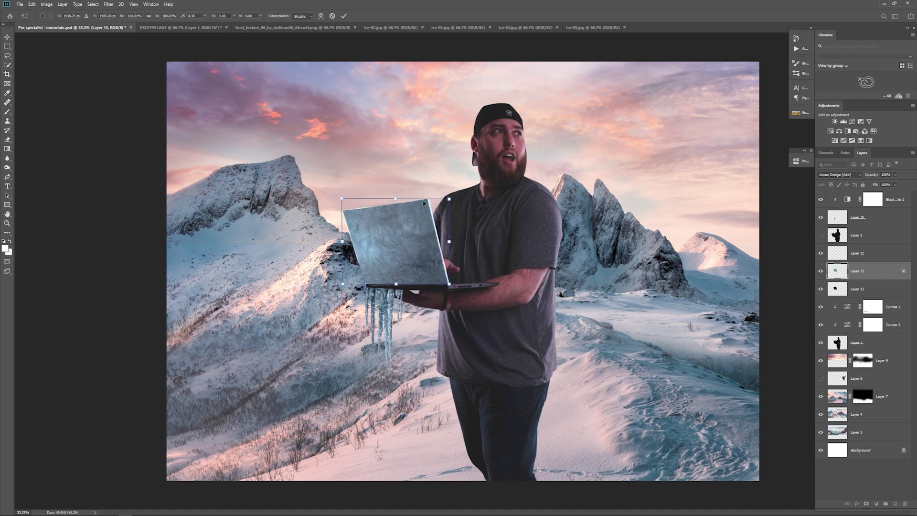
key("Up")
key("Up")
key("Return")
key("Return")
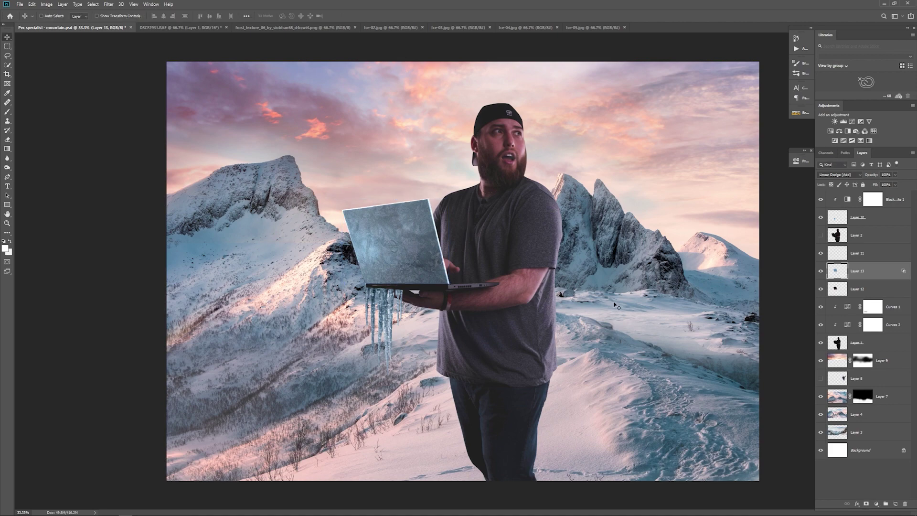
Paste another copy of the frost texture and squash it into a thin strip covering the laptop's base.
key("ctrl+v")
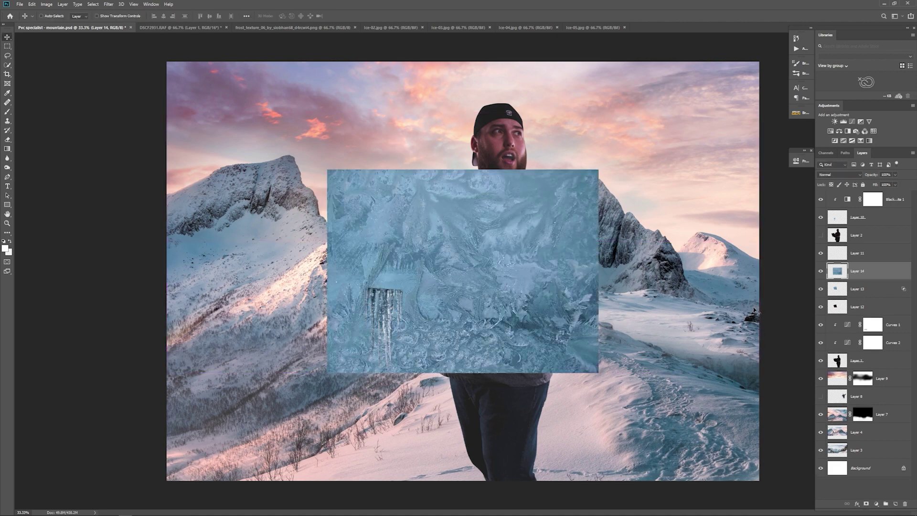
key("ctrl+t")
left_click_drag(463, 168, 481, 283)
left_click_drag(611, 272, 498, 287)
right_click(483, 291)
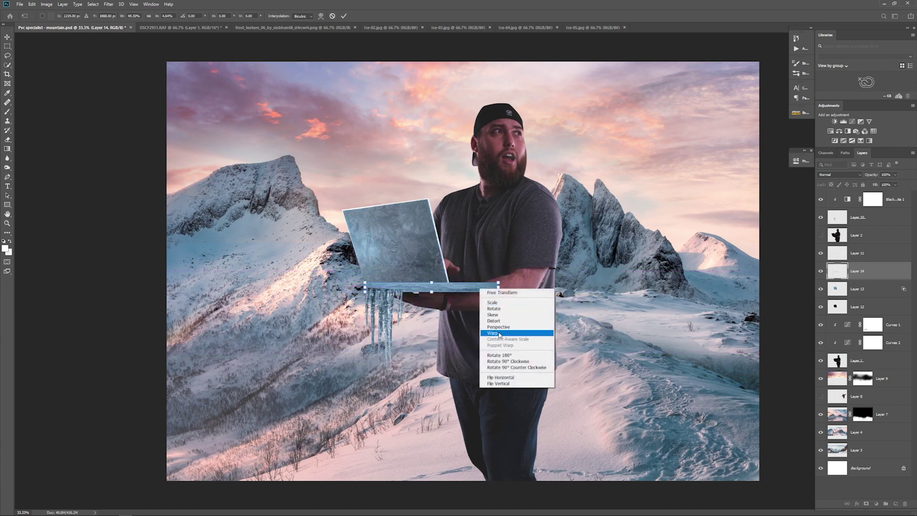
Warp the frost strip to follow the tapered underside of the laptop base and trim its height to fit.
left_click(492, 335)
key("ctrl+plus")
key("ctrl+plus")
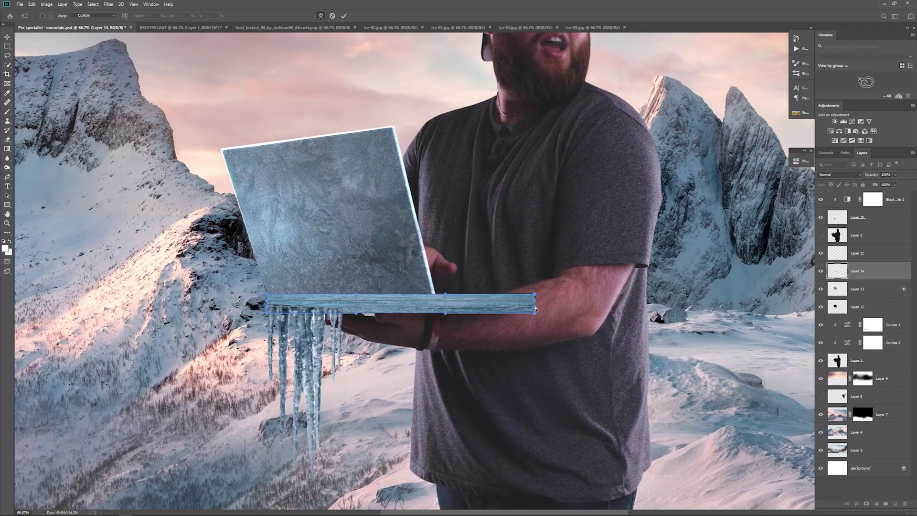
left_click_drag(537, 300, 526, 303)
left_click_drag(372, 312, 374, 307)
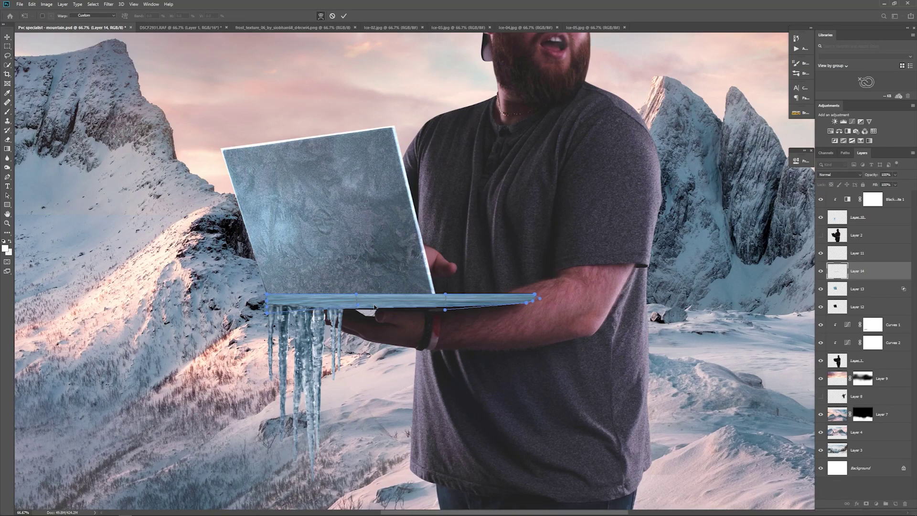
key("Return")
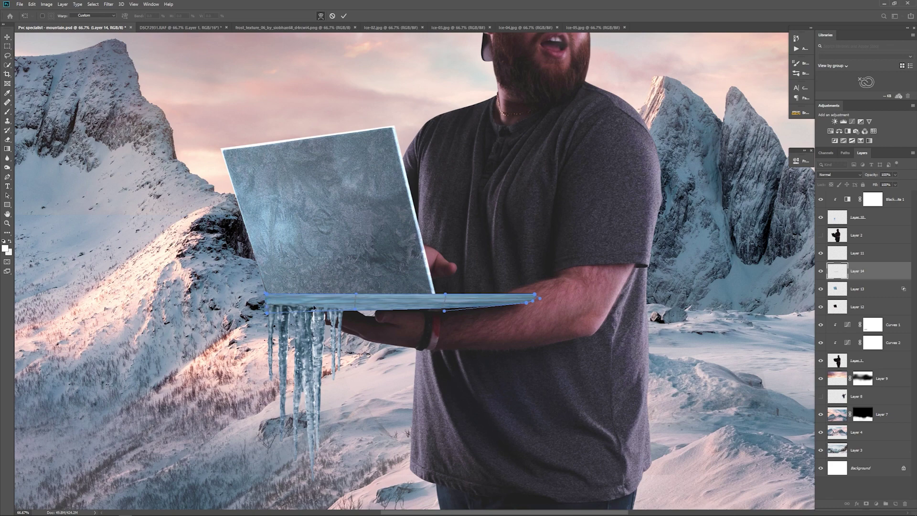
key("ctrl+t")
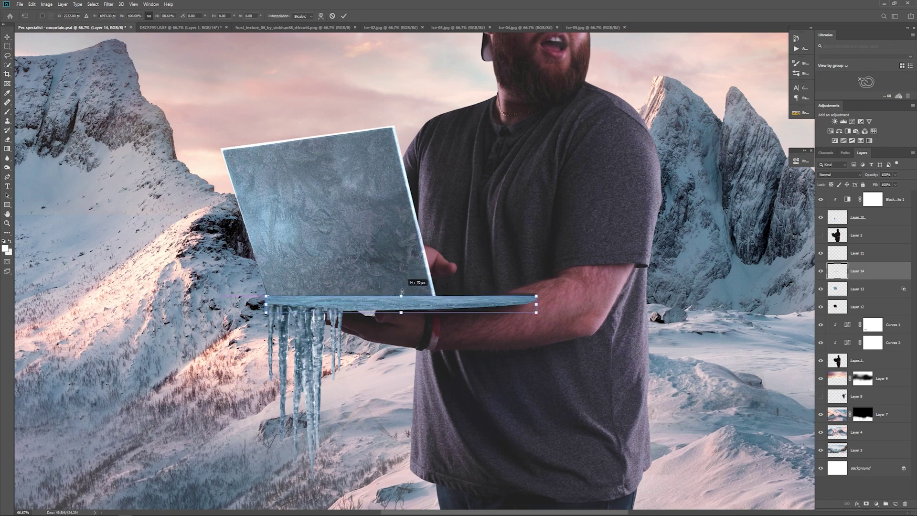
key("Return")
Set the base frost layer to Linear Dodge (Add), add a layer mask and lower the layer's opacity.
left_click(843, 176)
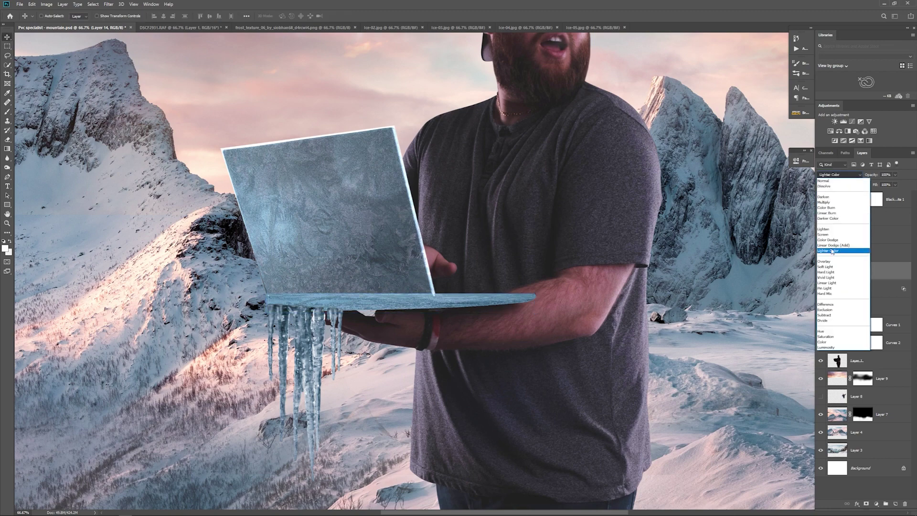
left_click(833, 249)
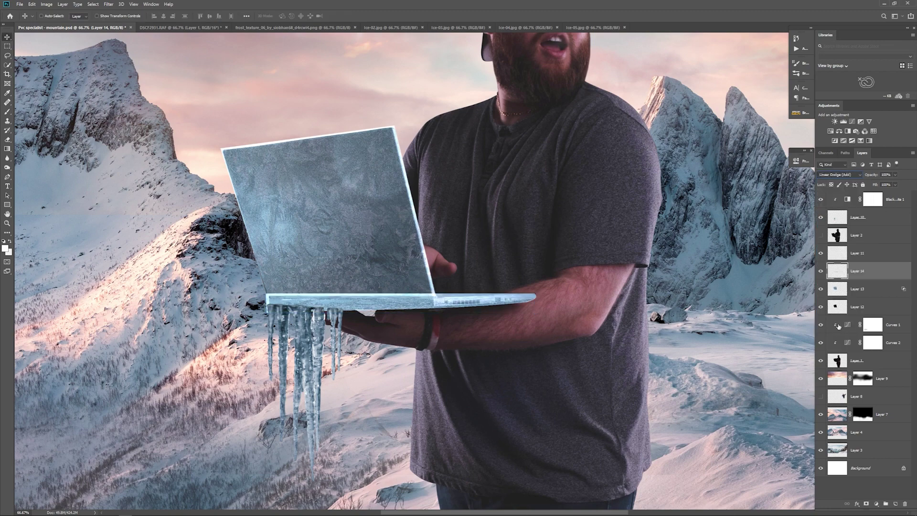
left_click(867, 502)
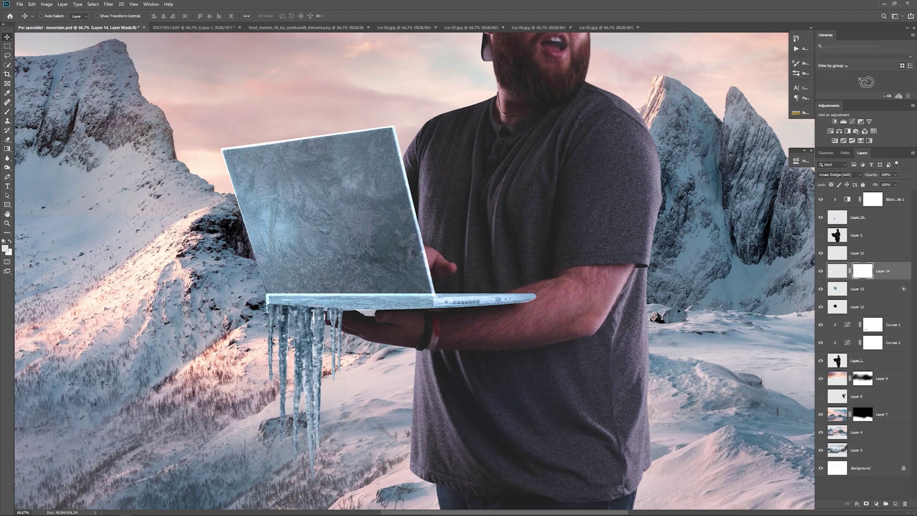
mouse_move(896, 175)
left_mouse_down()
mouse_move(870, 181)
mouse_move(882, 186)
left_mouse_up()
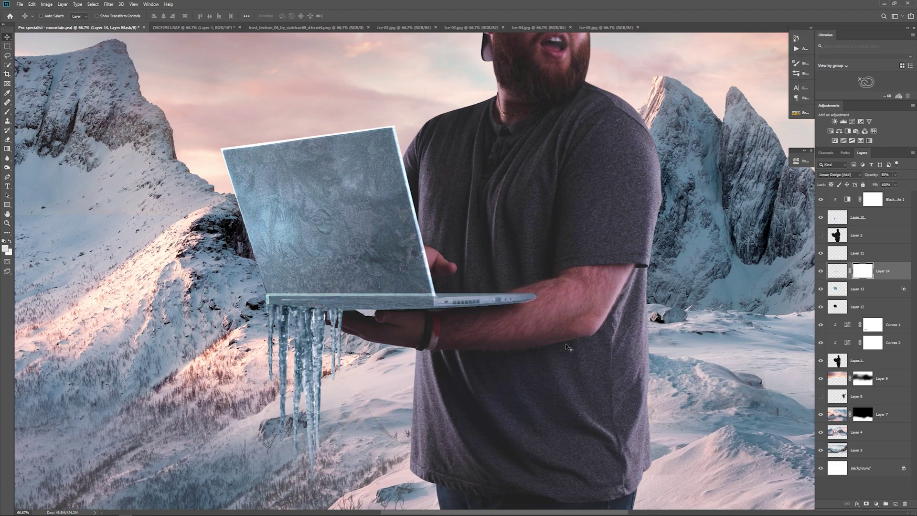
Outline the bright overlap along the laptop's hinge with the Pen tool and mask it out of the base frost layer.
left_click(7, 177)
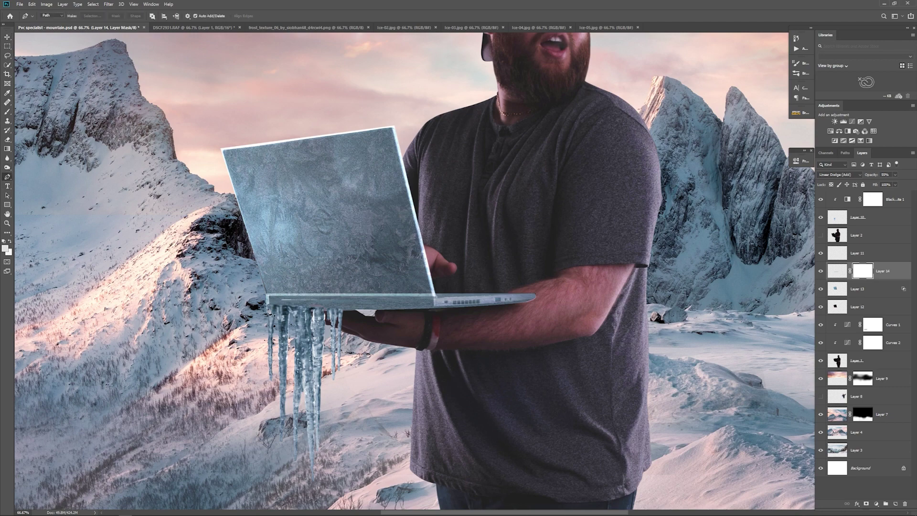
left_click(269, 308)
left_click(434, 297)
left_click(231, 269)
left_click(269, 310)
left_click(92, 16)
key("Return")
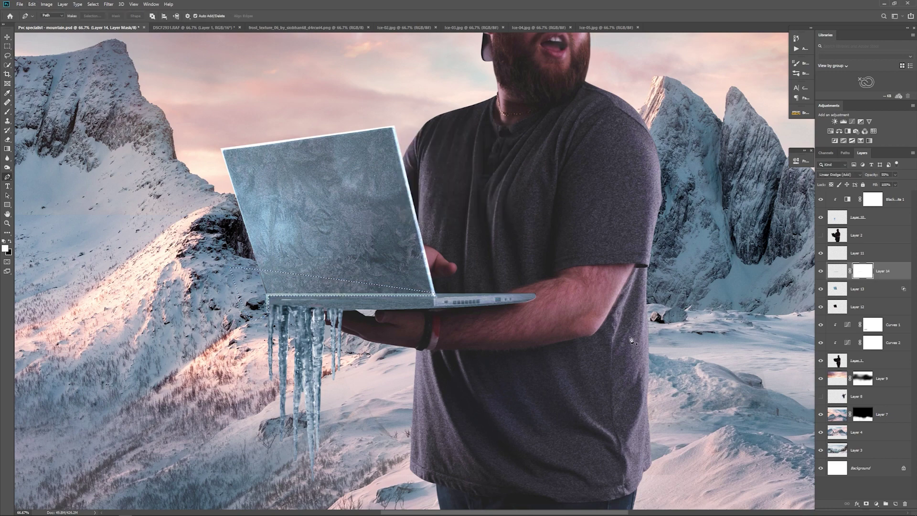
key("x")
key("x")
key("Delete")
key("ctrl+d")
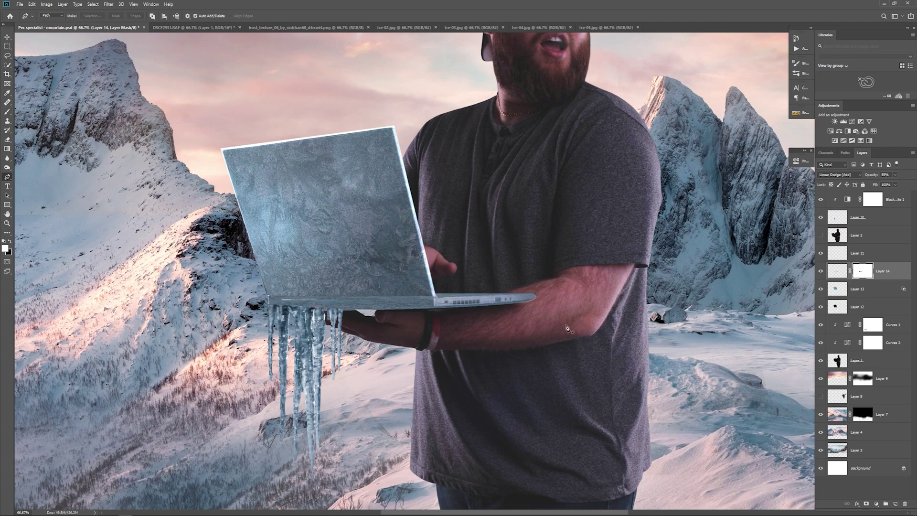
Compare the laptop base with and without its frost layer, in full view and close up.
key("ctrl+minus")
key("ctrl+minus")
key("ctrl+minus")
key("ctrl+plus")
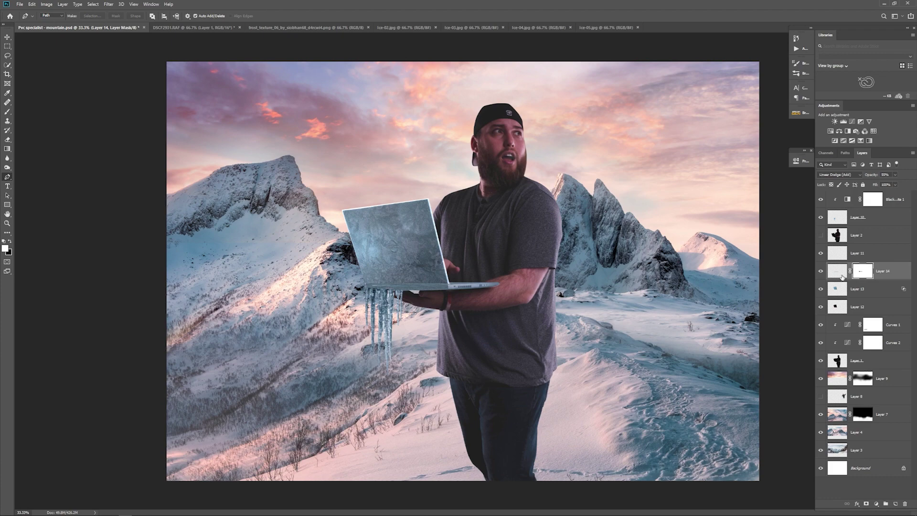
left_click(821, 271)
left_click(821, 271)
left_click(821, 271)
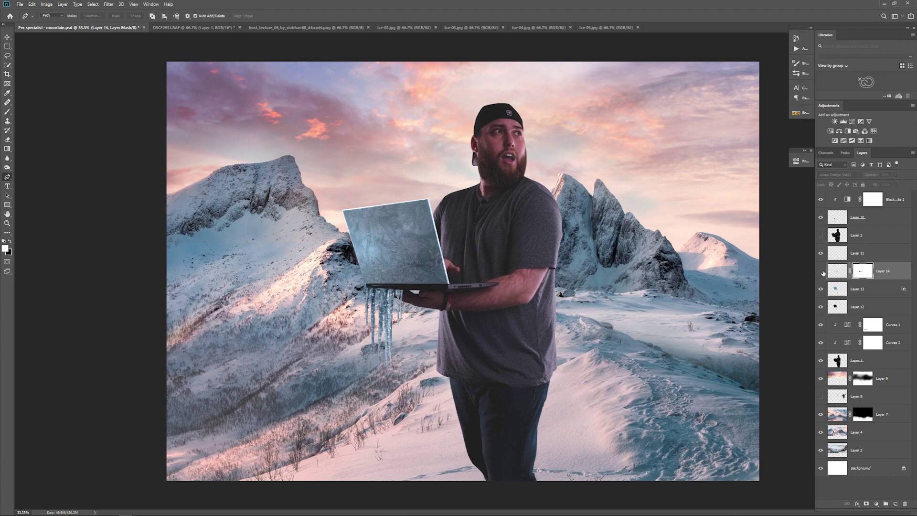
left_click(821, 272)
key("ctrl+plus")
key("ctrl+plus")
key("ctrl+plus")
key("ctrl+plus")
key("ctrl+plus")
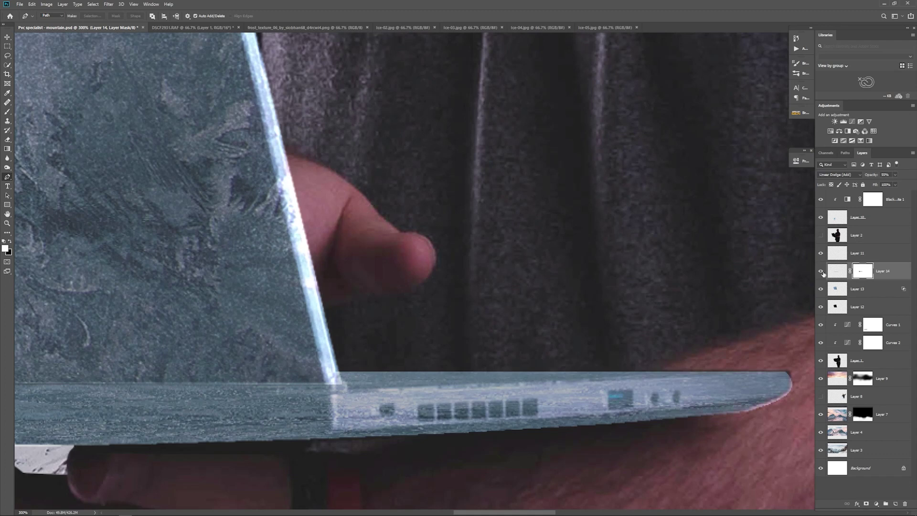
left_click(821, 271)
left_click(822, 276)
Warp the base frost's top edge and far corner to fit the laptop base, and stretch the layer slightly upward.
left_click(837, 271)
key("ctrl+t")
right_click(566, 397)
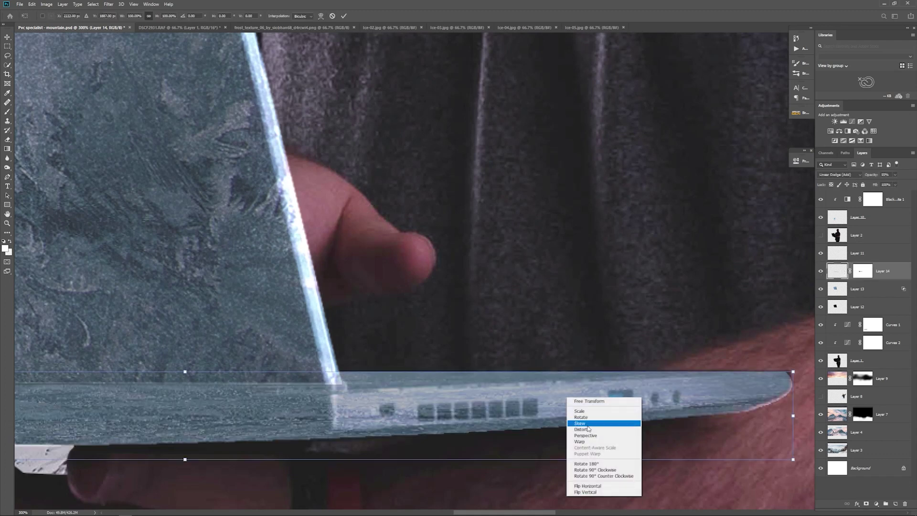
left_click(581, 427)
left_click_drag(794, 372, 797, 370)
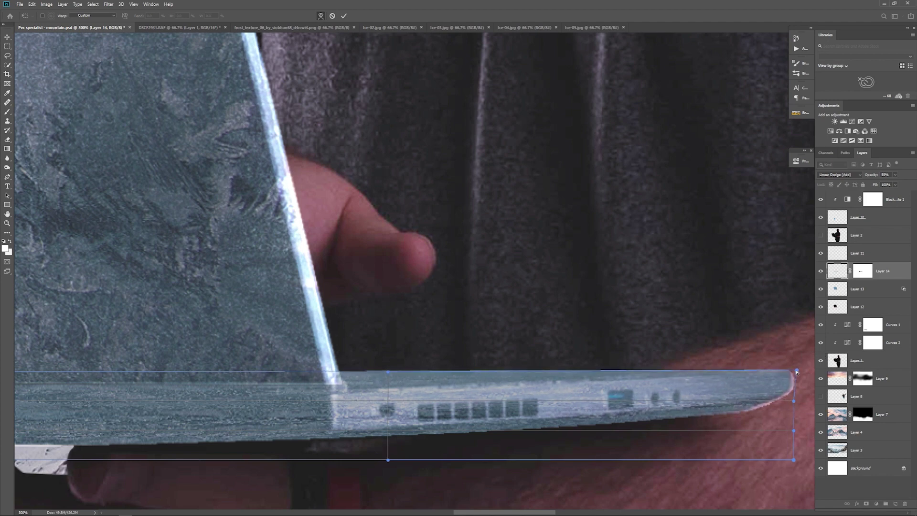
left_click_drag(387, 371, 388, 374)
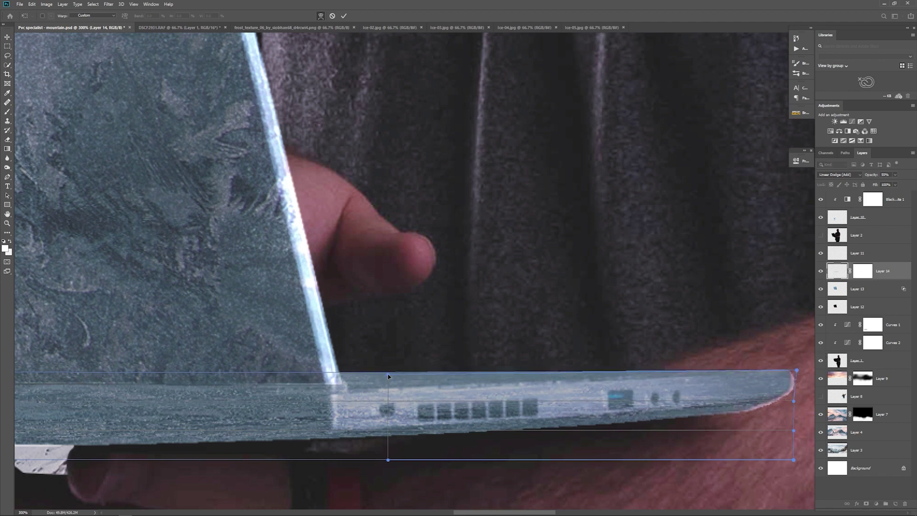
key("Return")
key("Return")
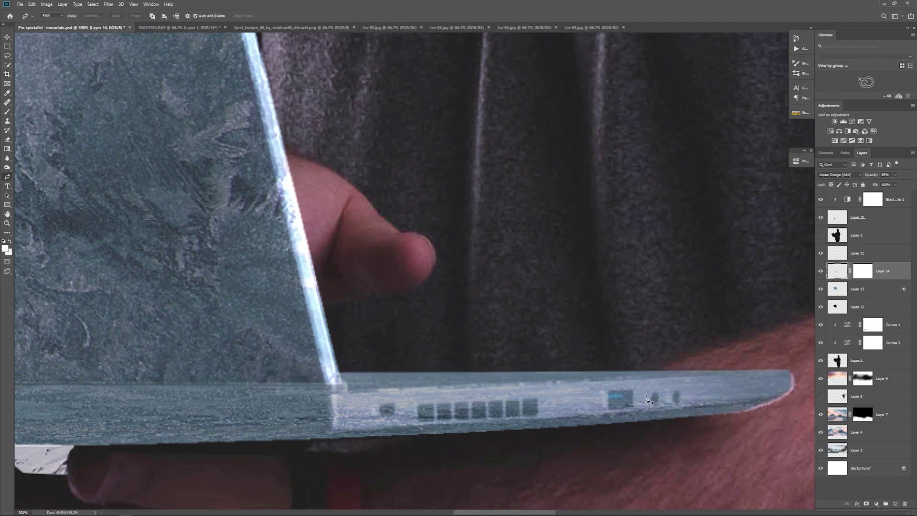
key("ctrl+t")
left_click_drag(186, 370, 186, 368)
key("Return")
Paint black on the base frost's mask with a small soft round brush along the laptop's outer tip and top edge.
left_click(864, 272)
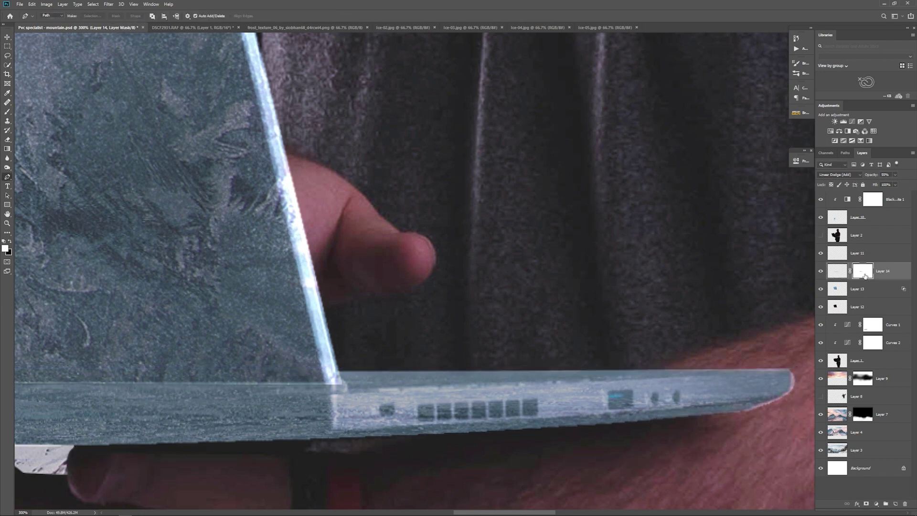
key("b")
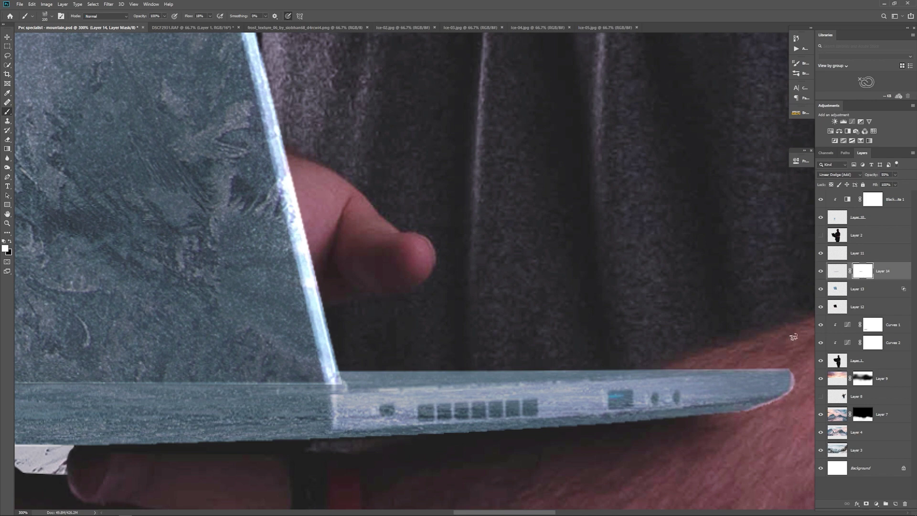
left_click(51, 16)
left_click(48, 120)
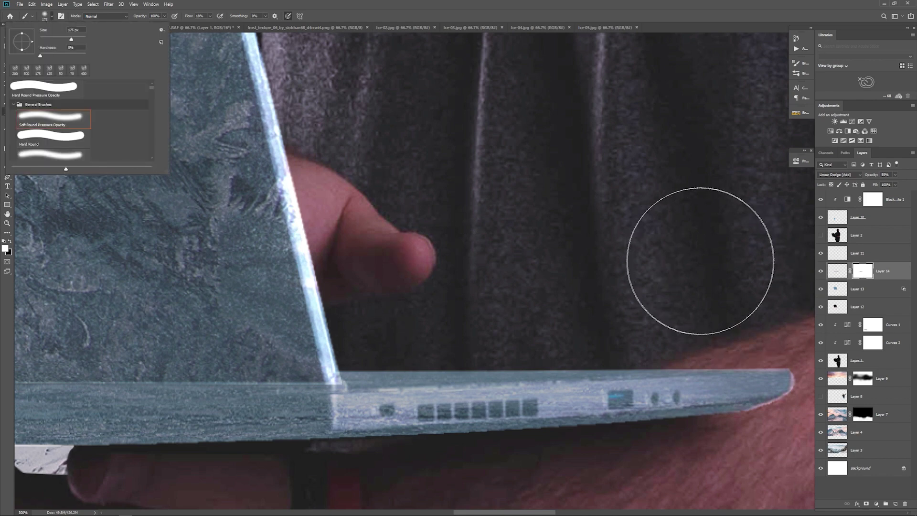
key("Return")
key("[")
key("[")
key("[")
key("[")
key("[")
key("[")
key("[")
key("[")
key("[")
key("[")
key("[")
key("[")
key("[")
key("[")
key("[")
key("[")
key("[")
key("x")
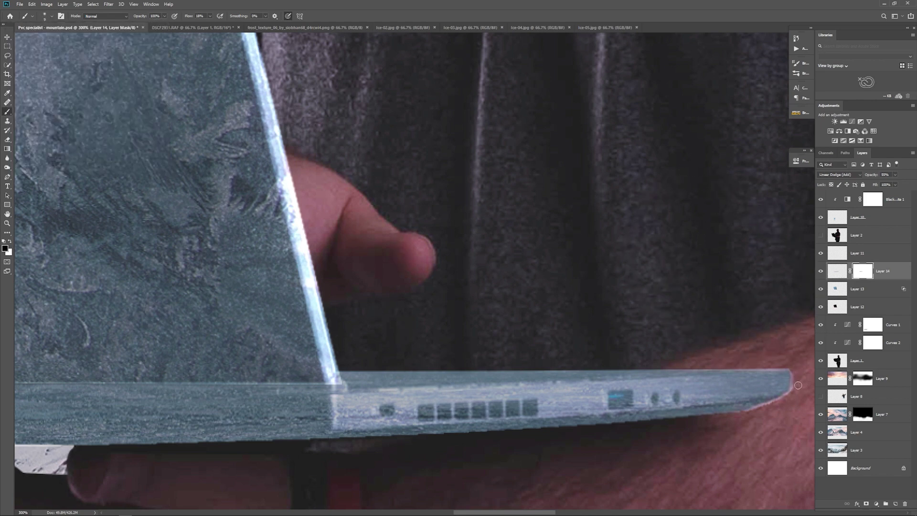
left_click_drag(771, 405, 795, 382)
left_click_drag(529, 373, 620, 372)
Soften the base frost's upper edge and outer tip on the mask with a larger soft brush.
key("]")
key("]")
key("]")
key("]")
key("]")
key("]")
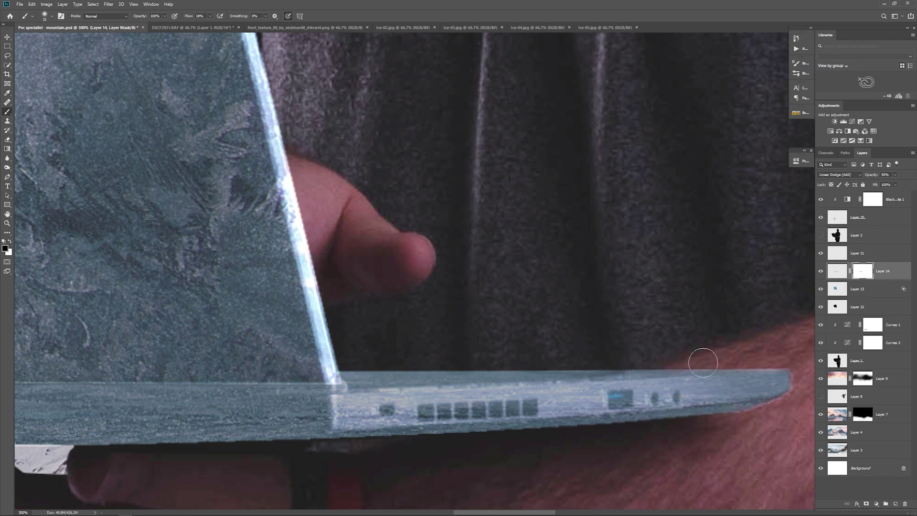
mouse_move(704, 363)
left_mouse_down()
mouse_move(352, 369)
mouse_move(719, 367)
left_mouse_up()
mouse_move(782, 358)
left_mouse_down()
mouse_move(741, 344)
mouse_move(337, 375)
mouse_move(311, 440)
mouse_move(794, 397)
left_mouse_up()
Mask the frost off the laptop's side ports and vents with a small black brush at 98% flow.
key("bracketleft")
key("bracketleft")
key("bracketleft")
key("bracketleft")
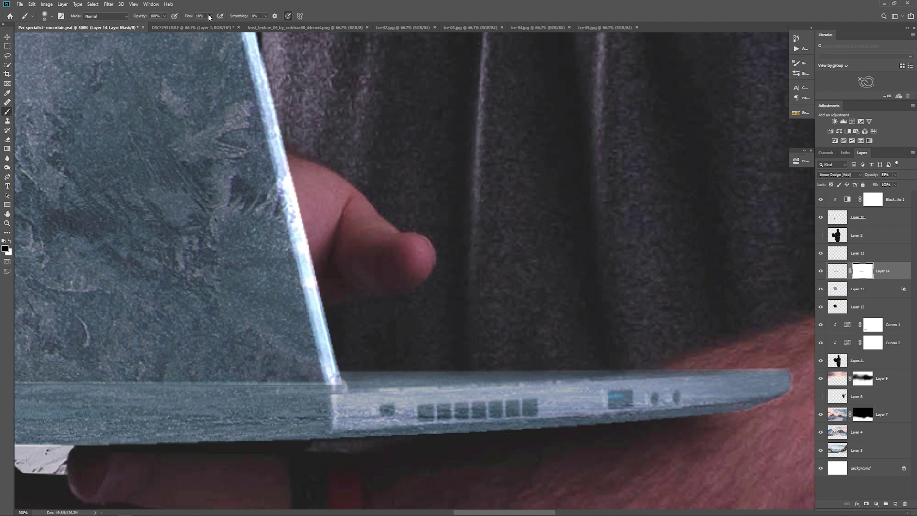
key("shift+9")
key("shift+8")
left_click_drag(611, 396, 628, 401)
key("bracketleft")
key("bracketleft")
left_click_drag(655, 396, 677, 400)
mouse_move(542, 402)
left_mouse_down()
mouse_move(443, 406)
mouse_move(449, 414)
mouse_move(425, 410)
mouse_move(429, 418)
mouse_move(424, 409)
mouse_move(388, 411)
left_mouse_up()
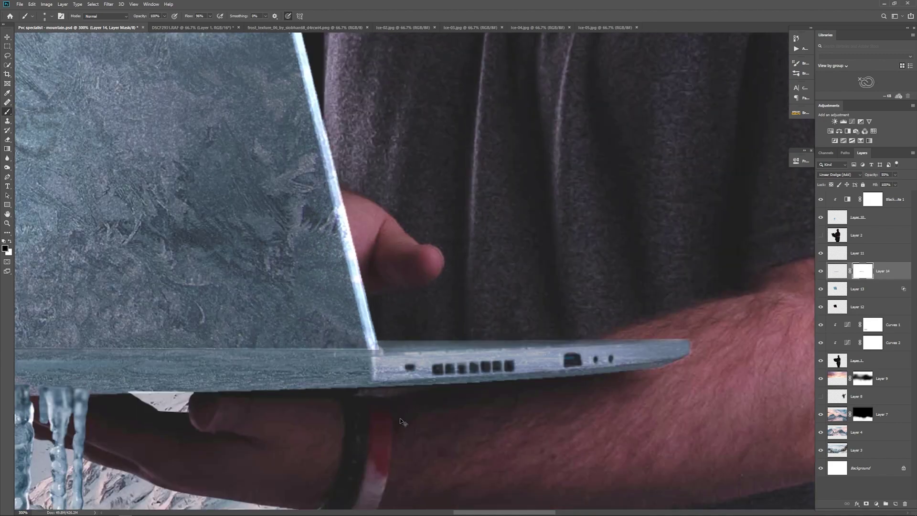
Enlarge the snowflake layer to span the whole scene and shift it slightly upward.
key("ctrl+minus")
key("ctrl+minus")
key("ctrl+minus")
key("ctrl+minus")
key("ctrl+minus")
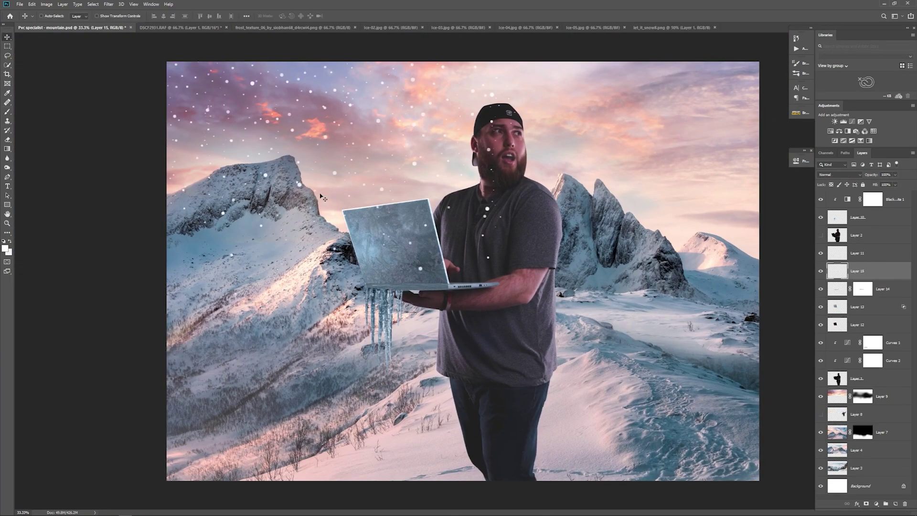
key("ctrl+t")
left_click_drag(516, 293, 766, 432)
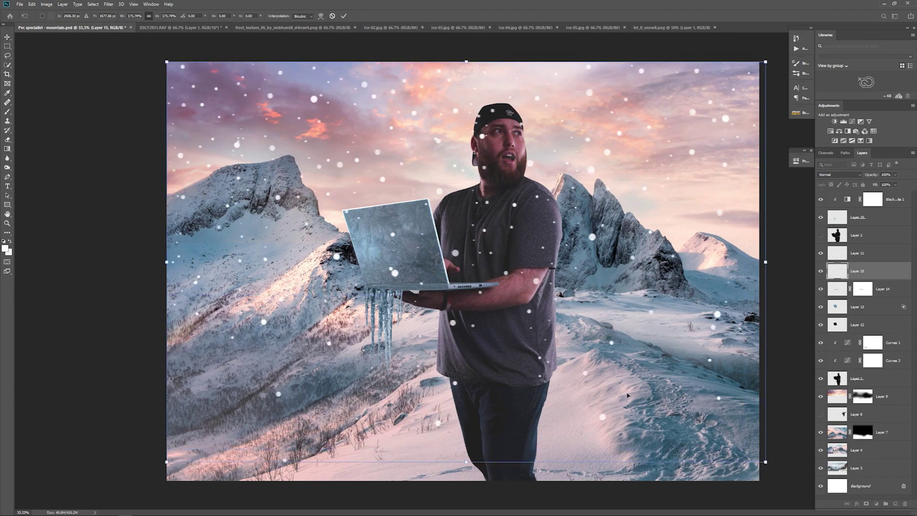
mouse_move(615, 392)
left_mouse_down()
mouse_move(621, 253)
mouse_move(615, 378)
left_mouse_up()
key("Return")
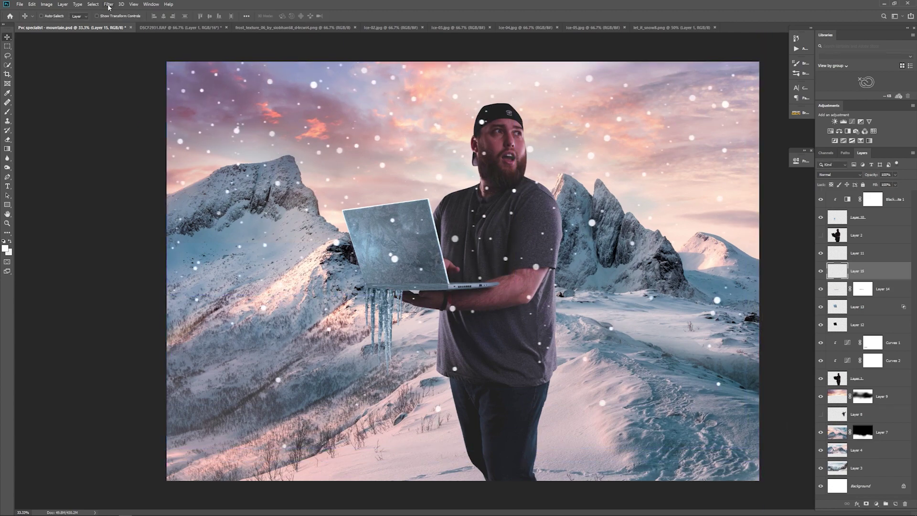
left_click(108, 4)
mouse_move(143, 87)
left_click(227, 113)
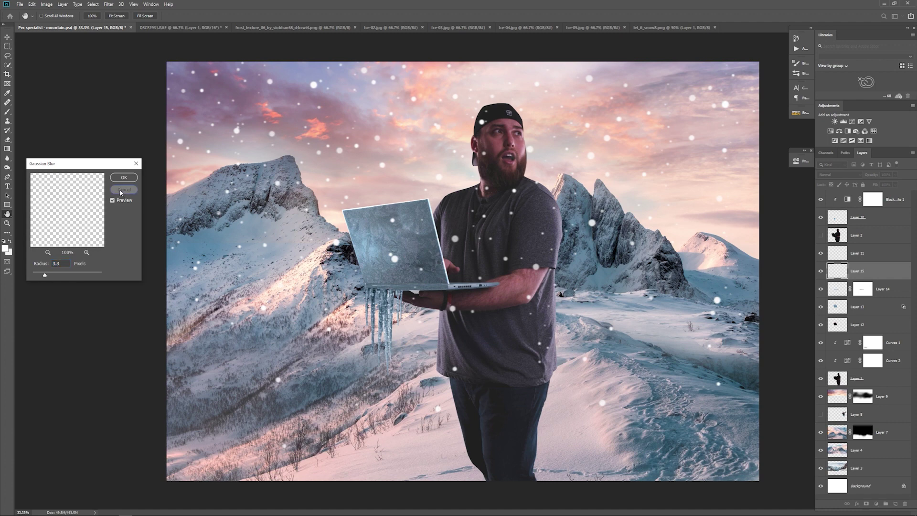
left_click(124, 191)
Apply a diagonal Motion Blur with a longer distance to the snowflake layer.
left_click(109, 4)
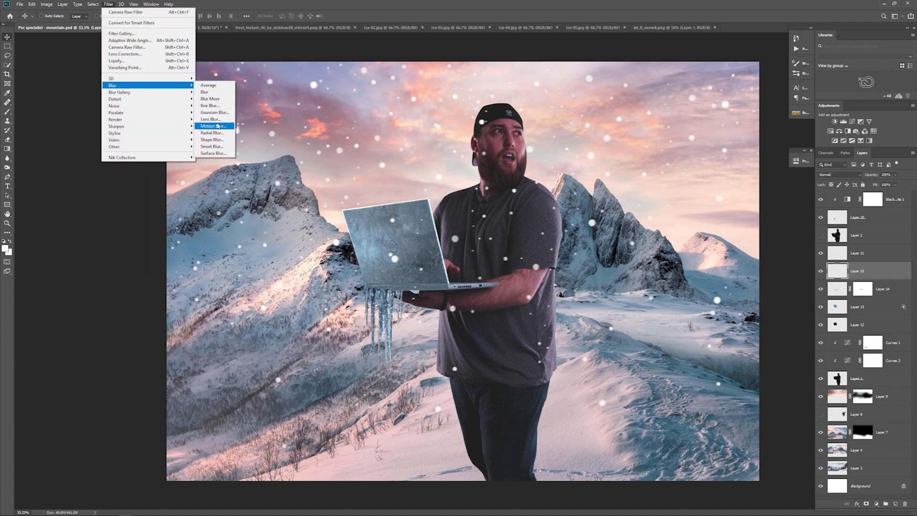
left_click(213, 126)
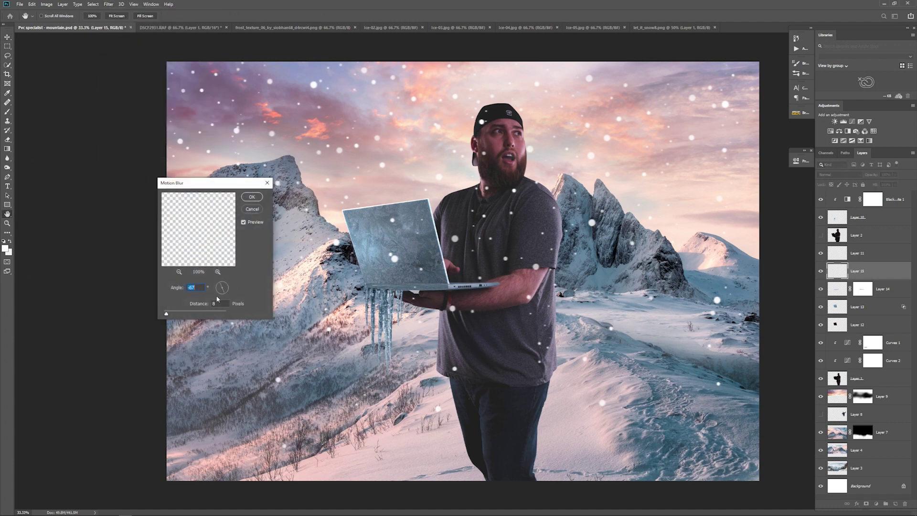
left_click_drag(169, 315, 186, 315)
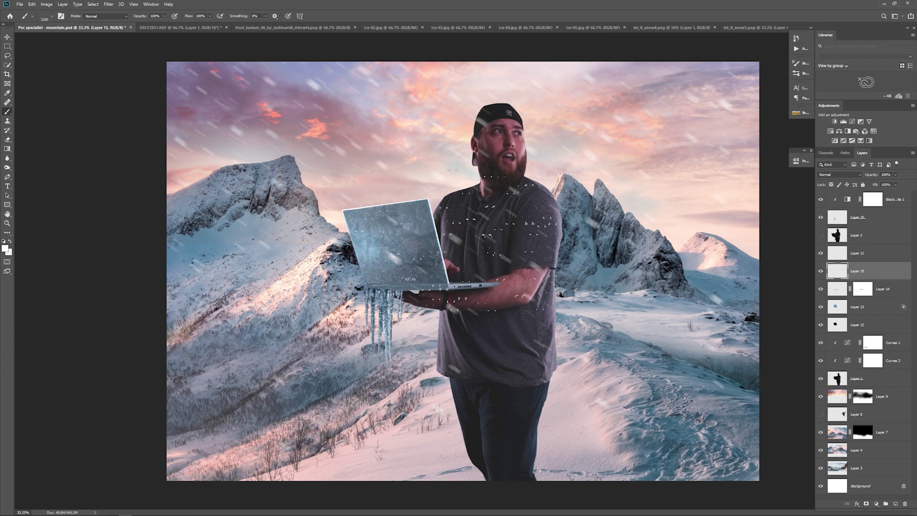
Delete the motion-blurred snowflake layer above the base frost layer.
left_click(821, 272)
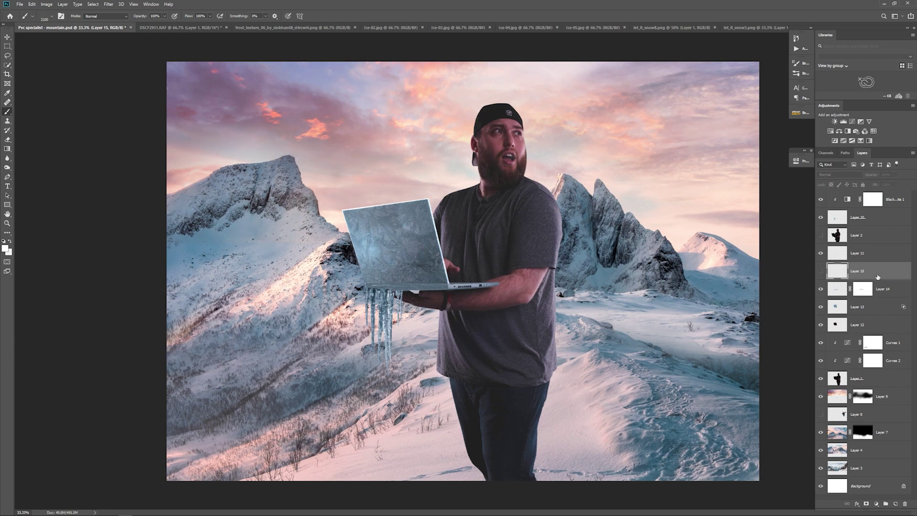
key("Delete")
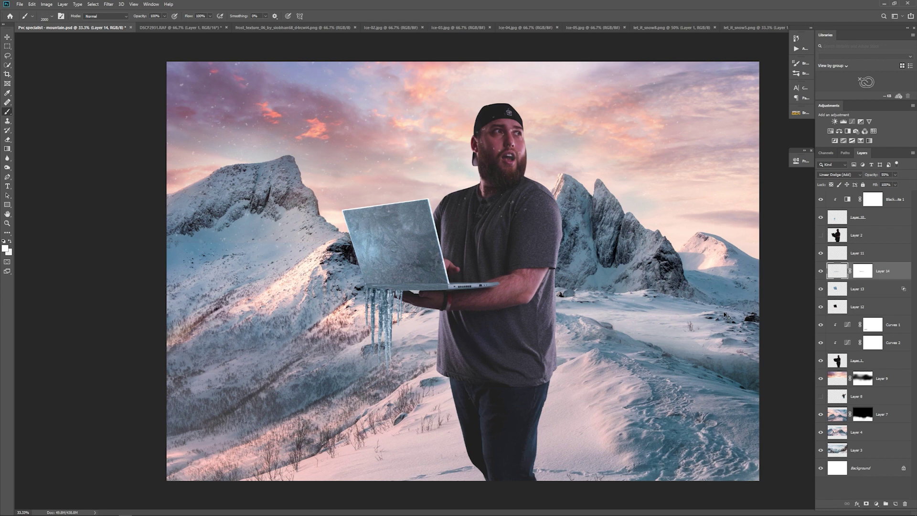
key("ctrl+v")
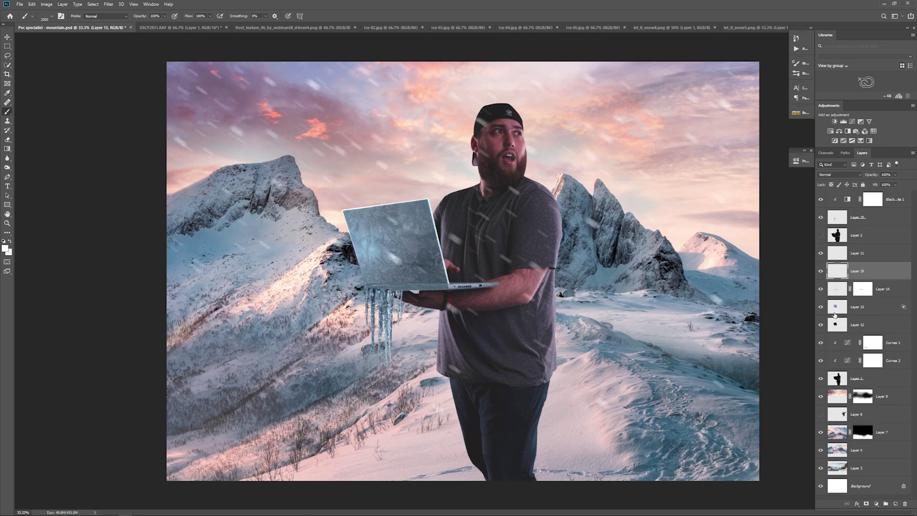
key("ctrl+z")
Add a new layer above Layer 14 and stamp white falling snow over the whole scene with large Snow & Lightning brushes.
left_click(896, 503)
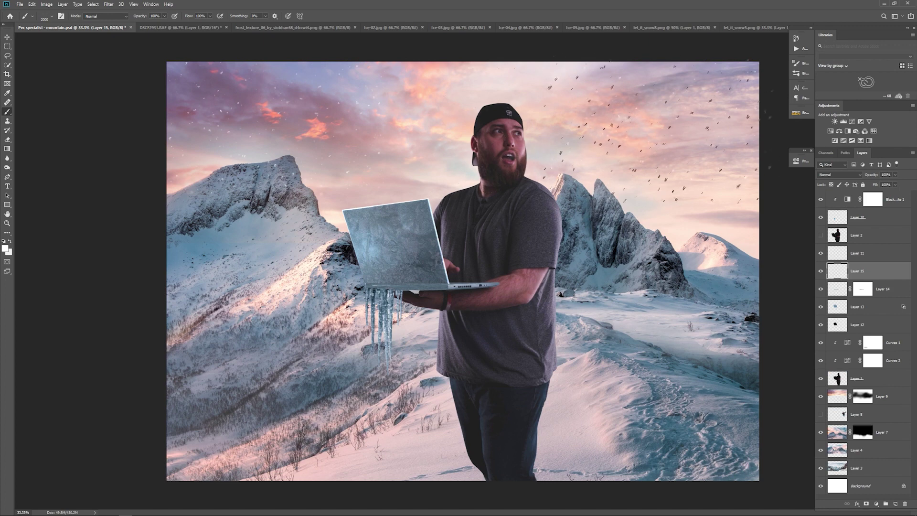
left_click(521, 128)
left_click(518, 275)
left_click(33, 15)
double_click(63, 100)
left_click(50, 16)
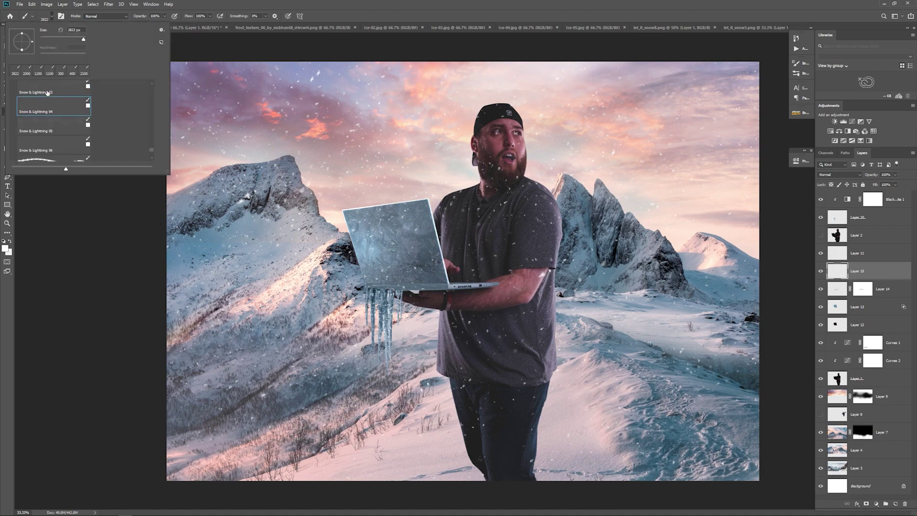
scroll(49, 105, "up", 2)
left_click(50, 111)
key("Return")
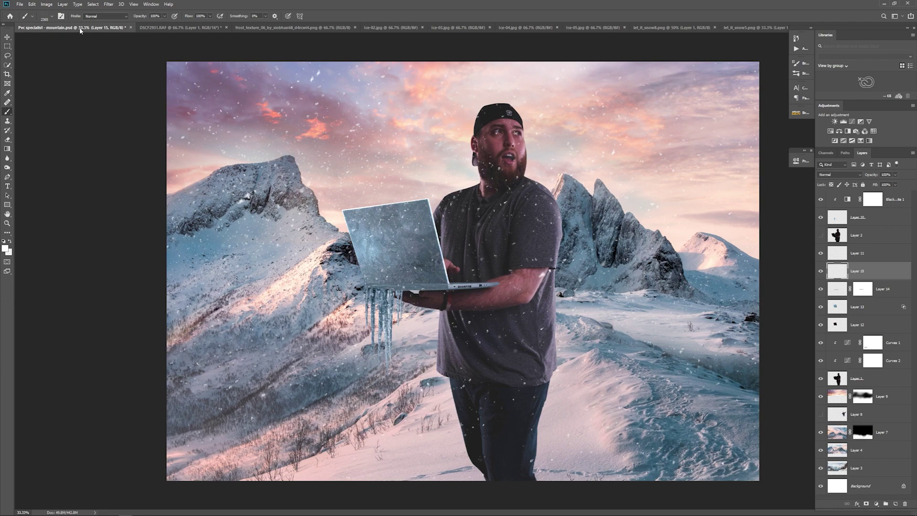
Rename the stamped falling-snow layer "snow".
left_click(48, 18)
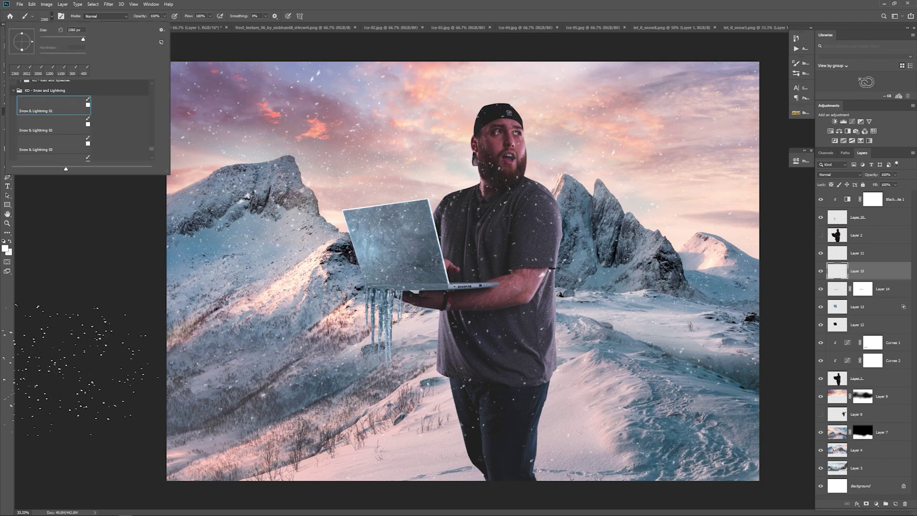
double_click(858, 271)
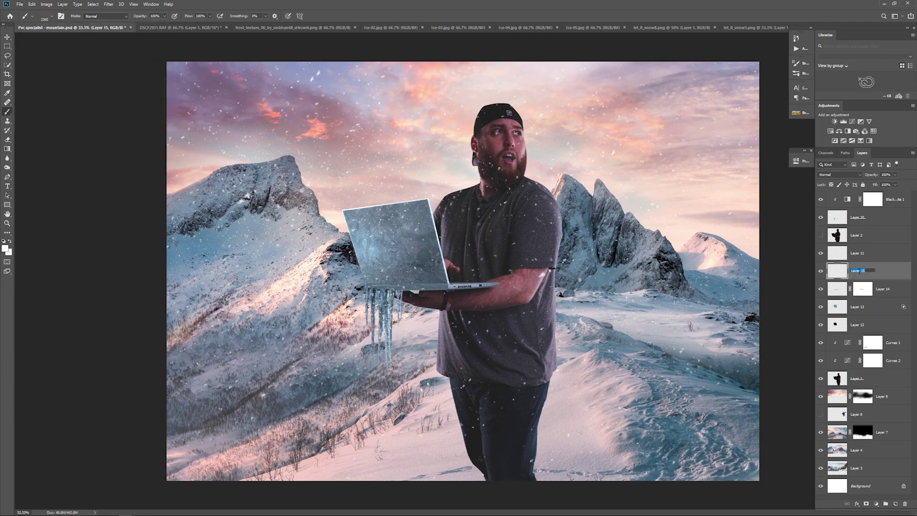
key("Return")
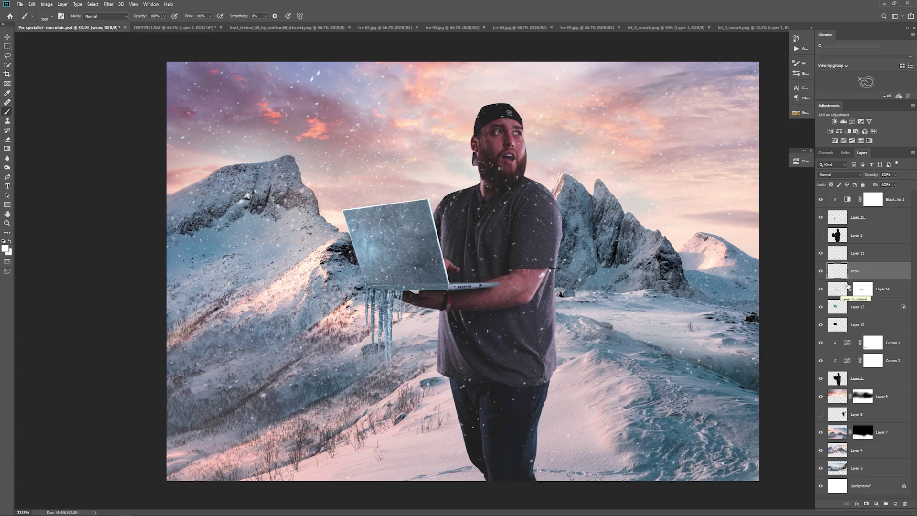
Load the sampled snow flakes brush at a much smaller size with white as foreground colour, undoing the oversized test stamp.
left_click(833, 254)
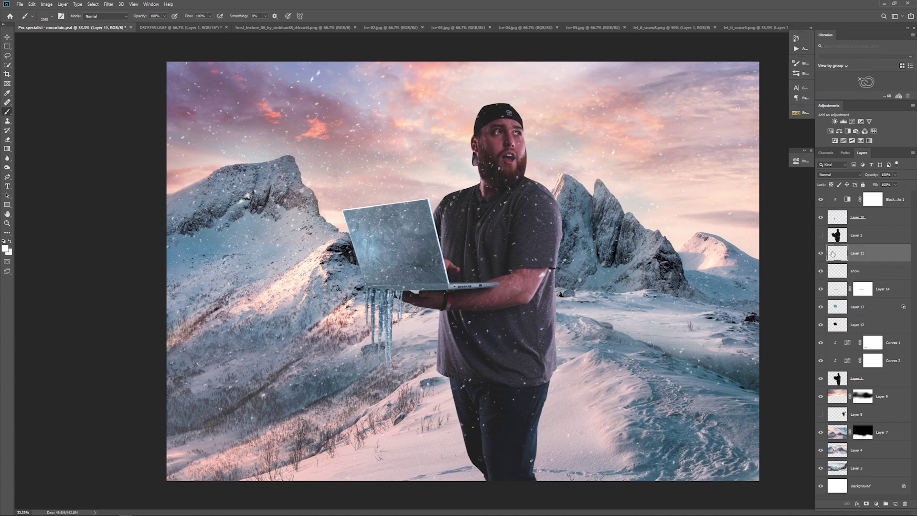
left_click(47, 17)
scroll(76, 102, "up", 4)
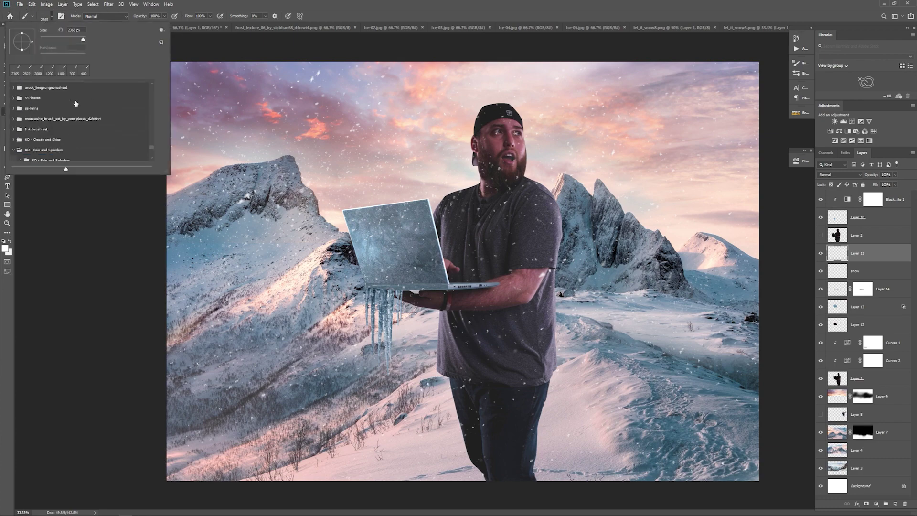
left_click(47, 129)
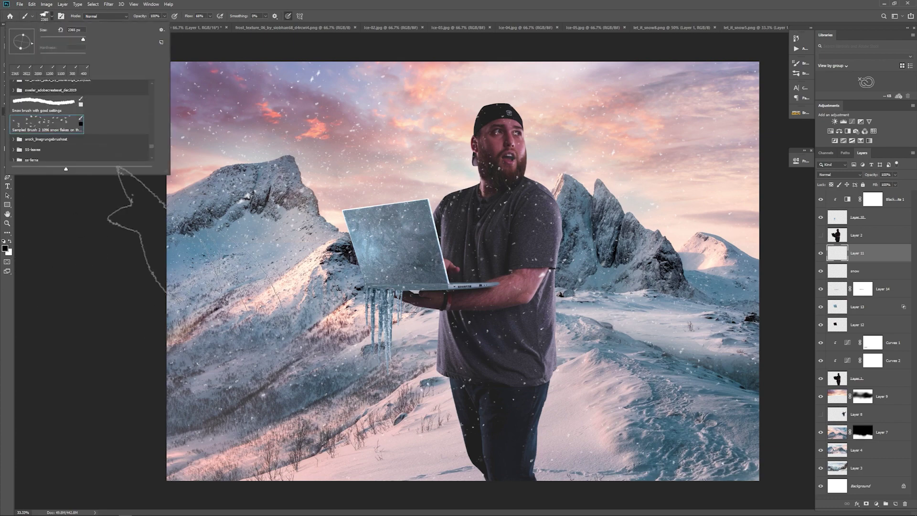
left_click(530, 186)
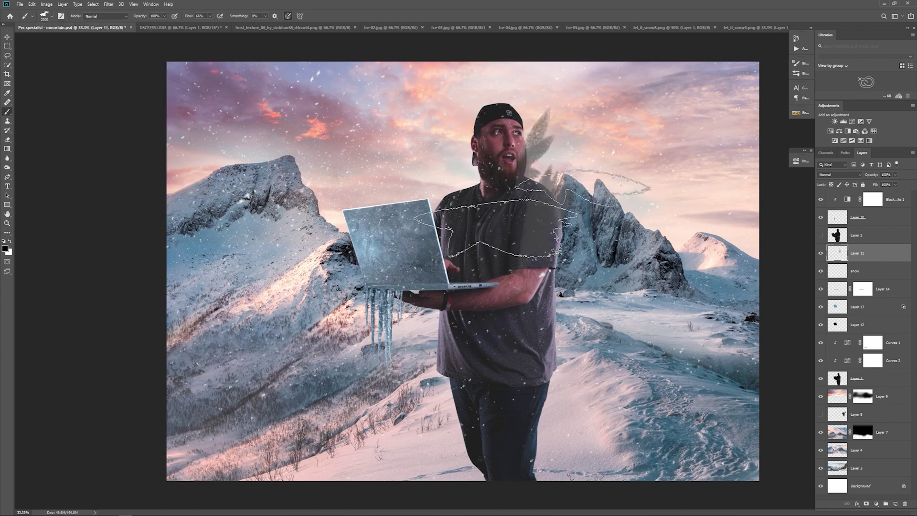
key("bracketleft")
key("bracketleft")
key("bracketleft")
key("bracketleft")
key("bracketleft")
key("bracketleft")
key("bracketleft")
key("bracketleft")
key("bracketleft")
key("bracketleft")
key("bracketleft")
key("bracketleft")
key("bracketleft")
key("bracketleft")
key("bracketleft")
key("bracketleft")
key("bracketleft")
key("bracketleft")
key("bracketleft")
key("bracketleft")
key("ctrl+z")
key("x")
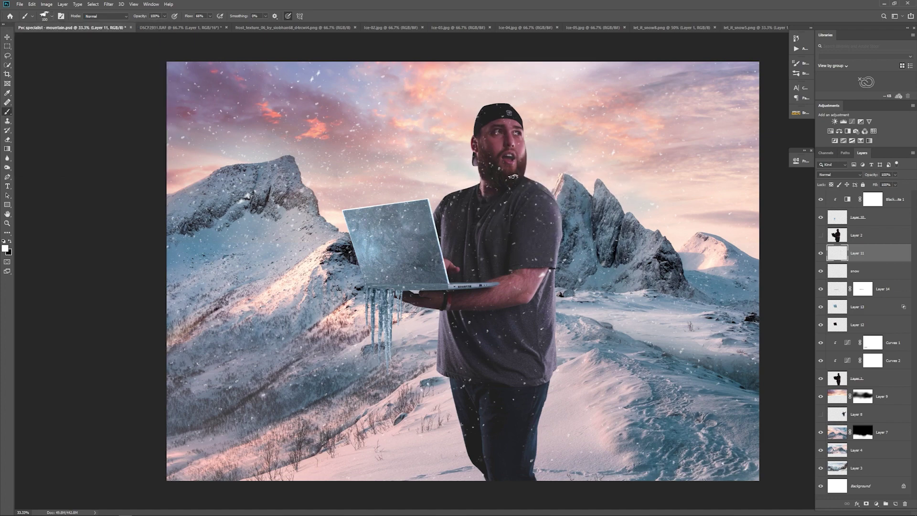
Set the background colour to a pale tone sampled from the sky beside the man's shoulder.
left_click(10, 252)
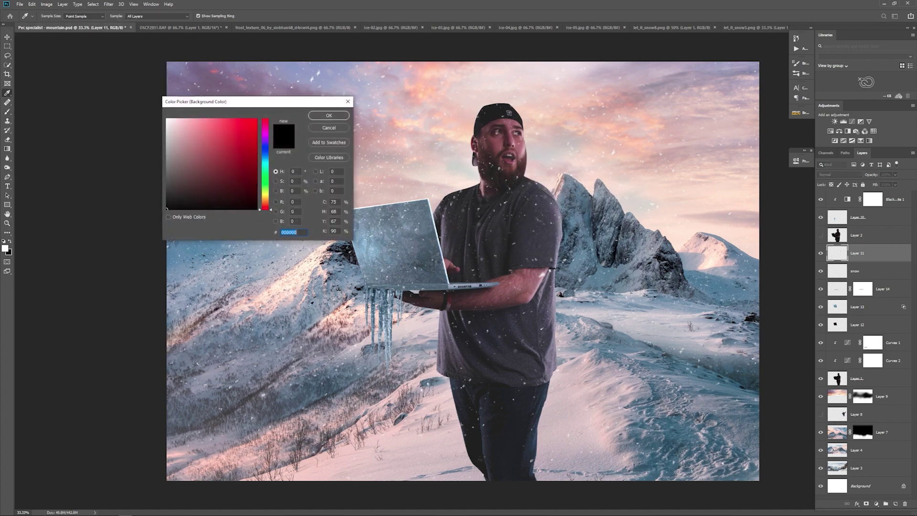
left_click(719, 274)
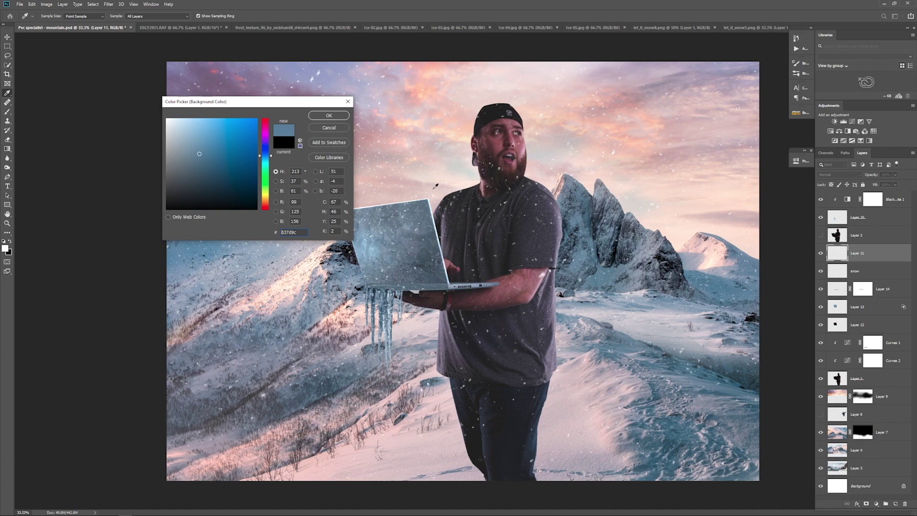
left_click(449, 180)
key("Return")
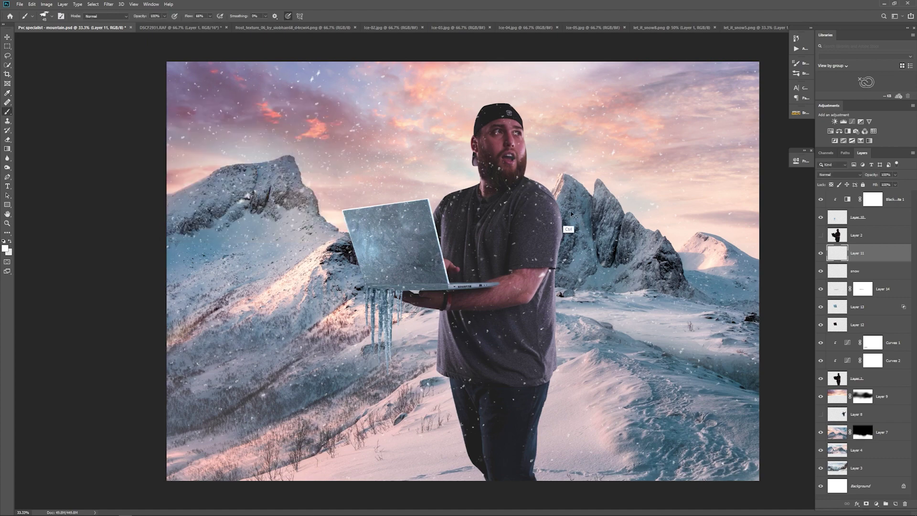
Add a new layer clipped to the man's cutout and paint snow flakes over his shoulders and cap.
left_click(864, 383)
left_click(895, 504)
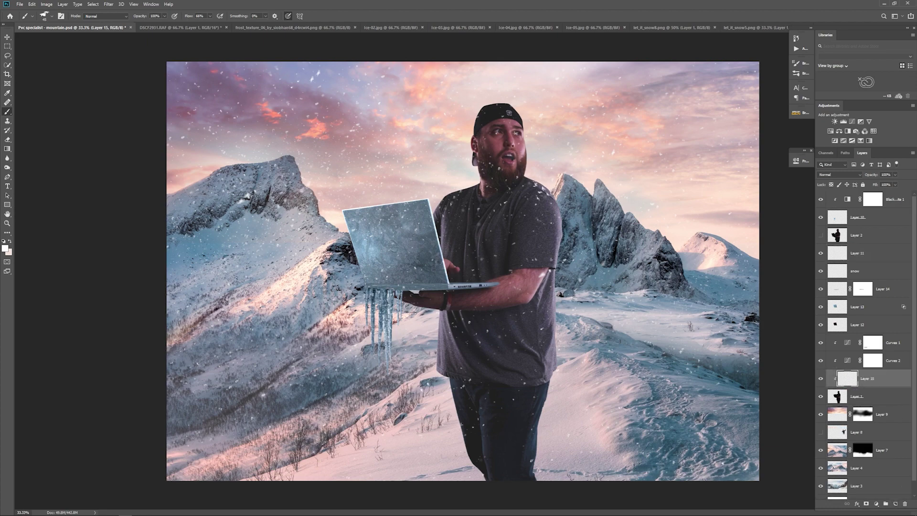
left_click(461, 196)
Add a mask to the "snow" layer and hide the flakes over the man's face with a Soft Round Pressure Opacity brush in black.
left_click(841, 273)
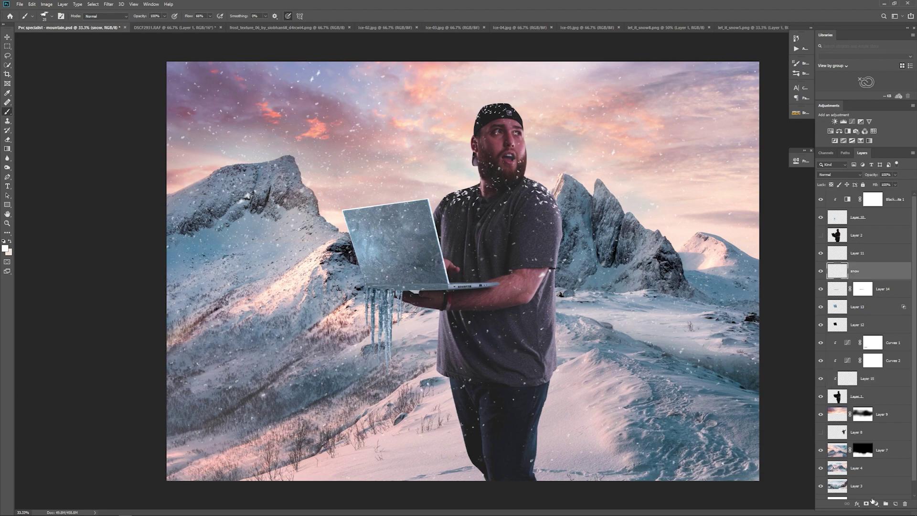
left_click(867, 503)
left_click(46, 15)
scroll(143, 112, "down", 5)
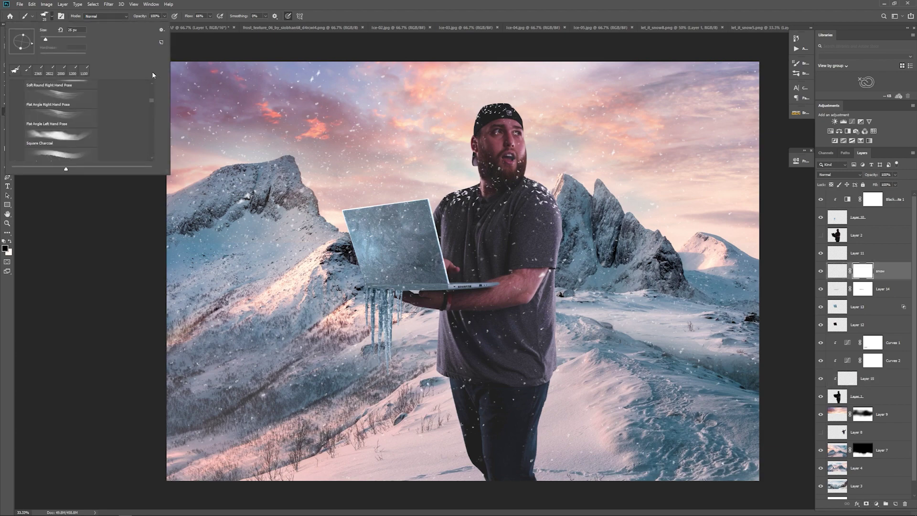
scroll(144, 98, "up", 5)
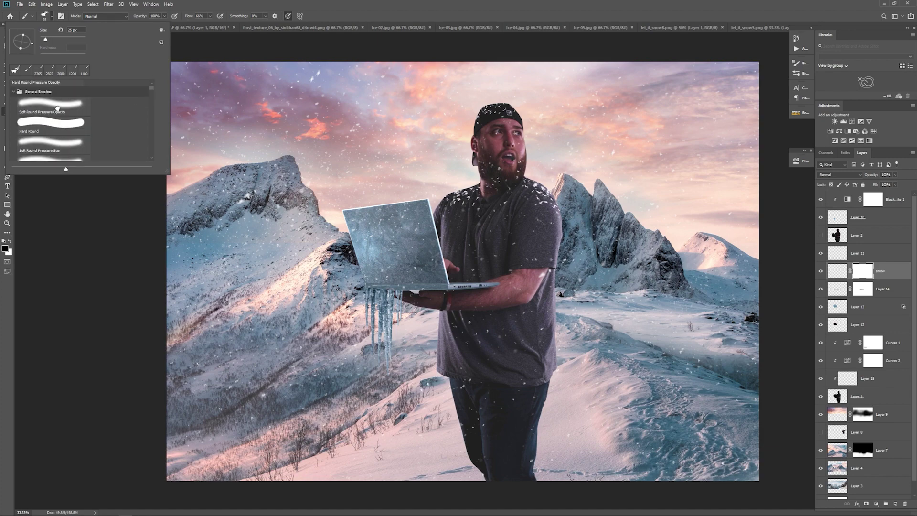
double_click(56, 106)
key("bracketright")
key("bracketright")
mouse_move(501, 145)
left_mouse_down()
mouse_move(516, 160)
mouse_move(515, 139)
mouse_move(509, 156)
left_mouse_up()
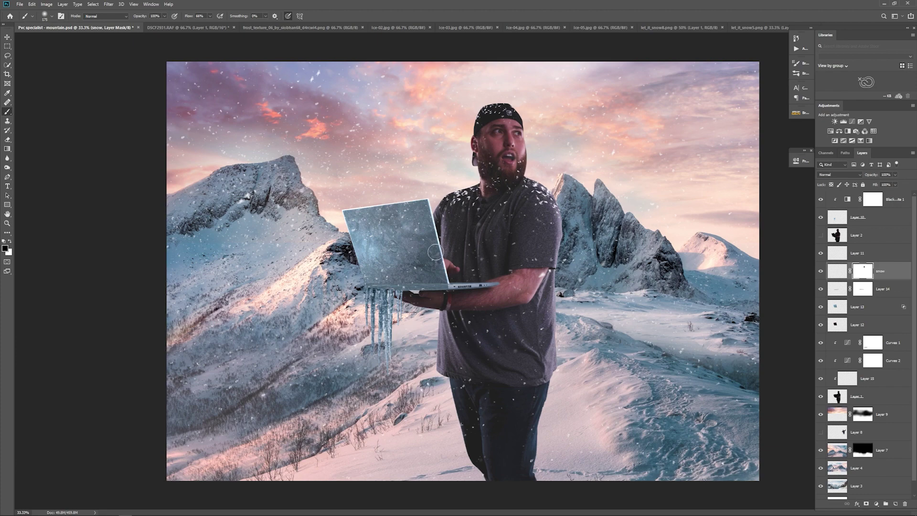
Rename the clipped snow layer "snow on" followed by the man's first name.
left_click(869, 379)
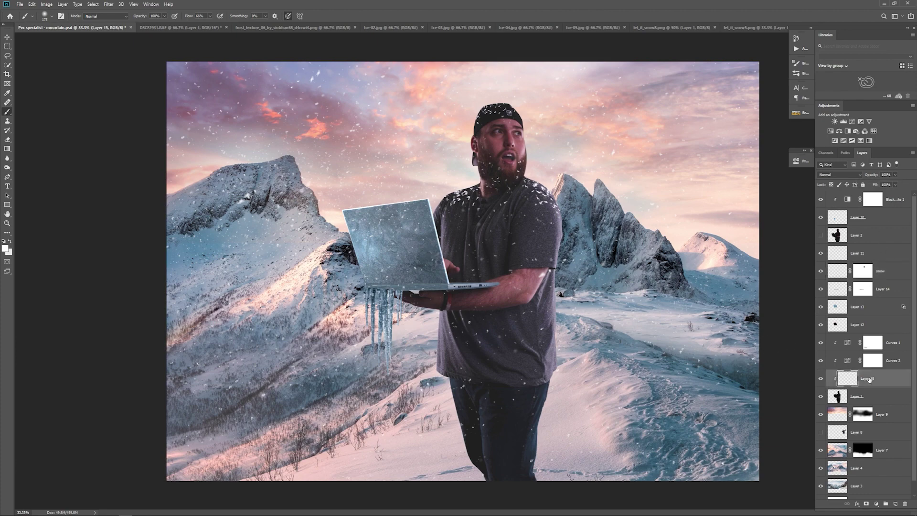
double_click(868, 379)
type("snow on corey")
key("Return")
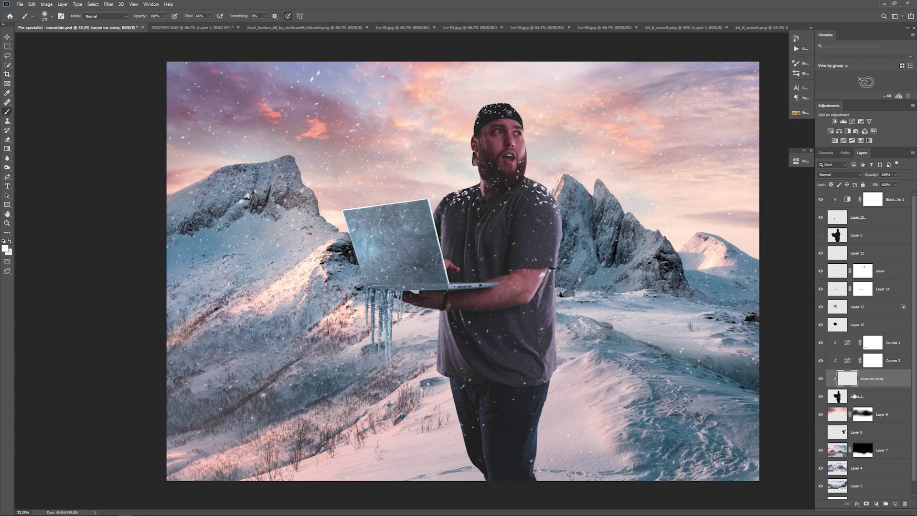
left_click(48, 16)
scroll(150, 145, "down", 3)
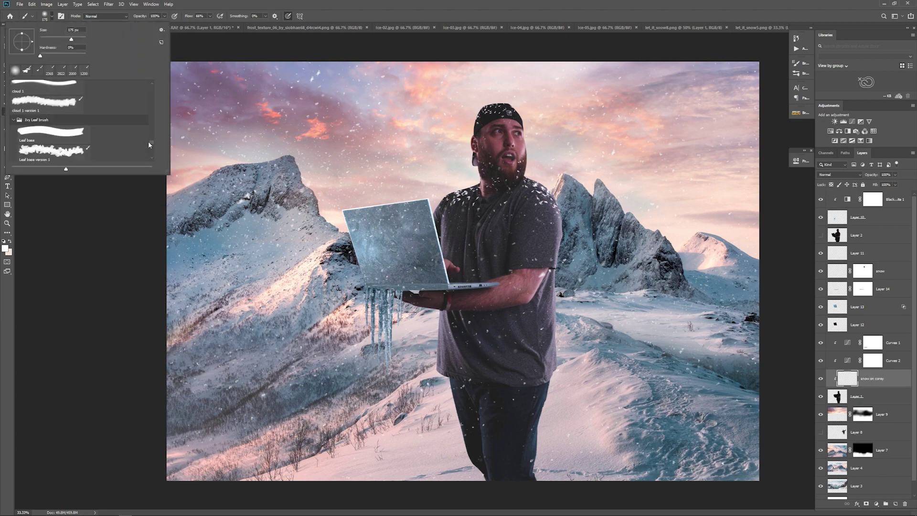
scroll(150, 145, "down", 5)
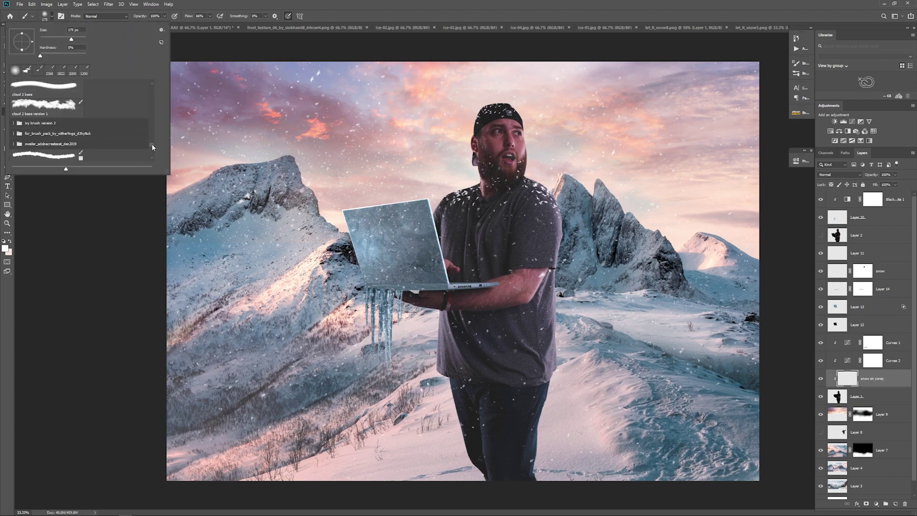
scroll(104, 143, "down", 10)
left_click(99, 123)
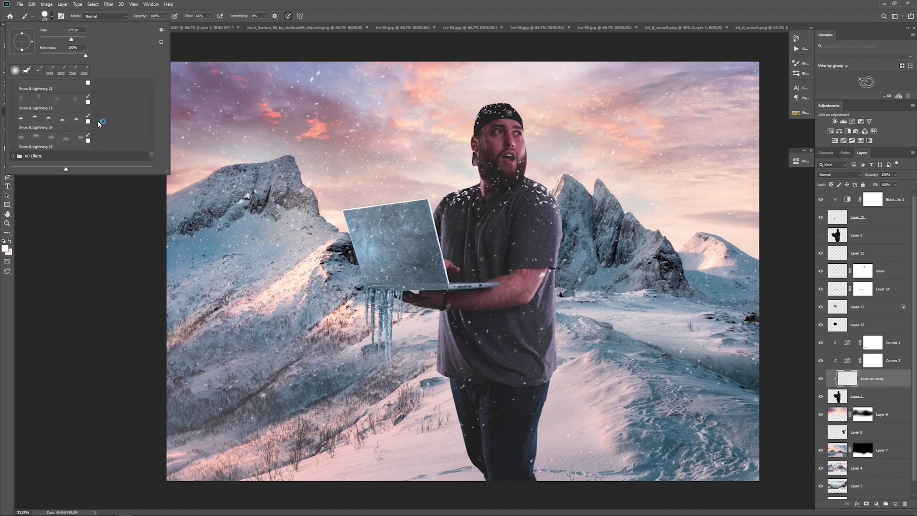
mouse_move(151, 153)
left_mouse_down()
mouse_move(149, 90)
mouse_move(135, 179)
left_mouse_up()
right_click(135, 178)
left_click(40, 26)
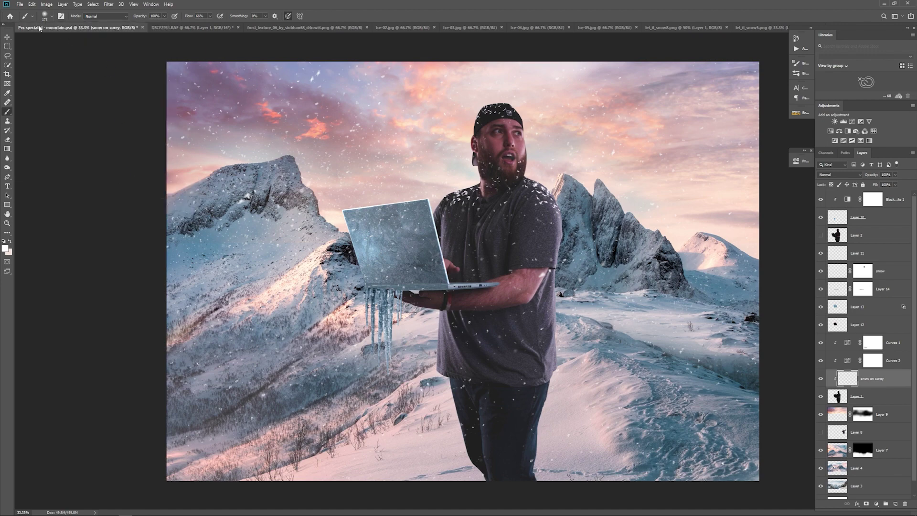
Reload the sampled snow flakes brush at a smaller size and dust snow over the man's forearm.
left_click(45, 17)
scroll(150, 147, "down", 5)
left_click(33, 113)
left_click(105, 262)
key("bracketleft")
key("bracketleft")
key("bracketleft")
key("bracketleft")
key("bracketleft")
key("bracketleft")
Lower the opacity of the clipped snow layer on the man to 60%.
left_click(895, 174)
left_click_drag(898, 184, 879, 186)
key("Return")
Switch to the "Snow brush with good settings" brush and enlarge it over the laptop's top edge.
left_click(46, 16)
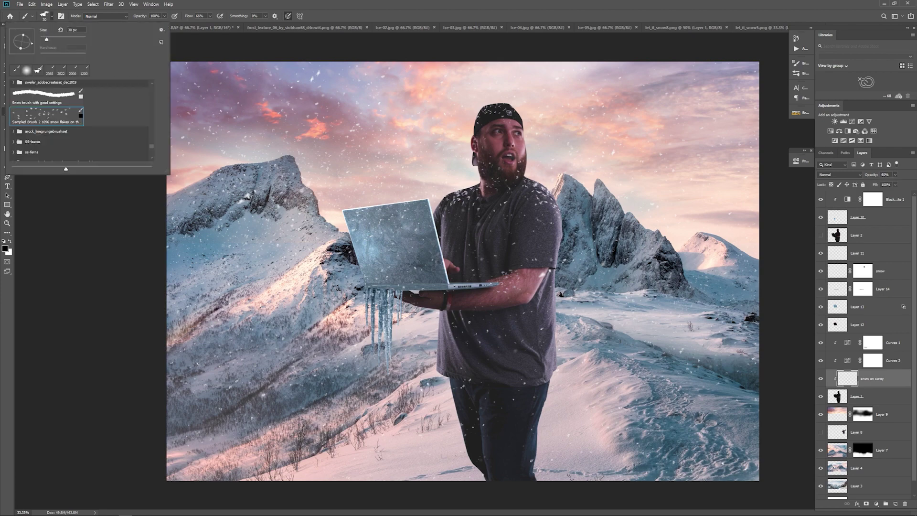
left_click(62, 96)
left_click(423, 198)
key("bracketright")
key("bracketright")
key("bracketright")
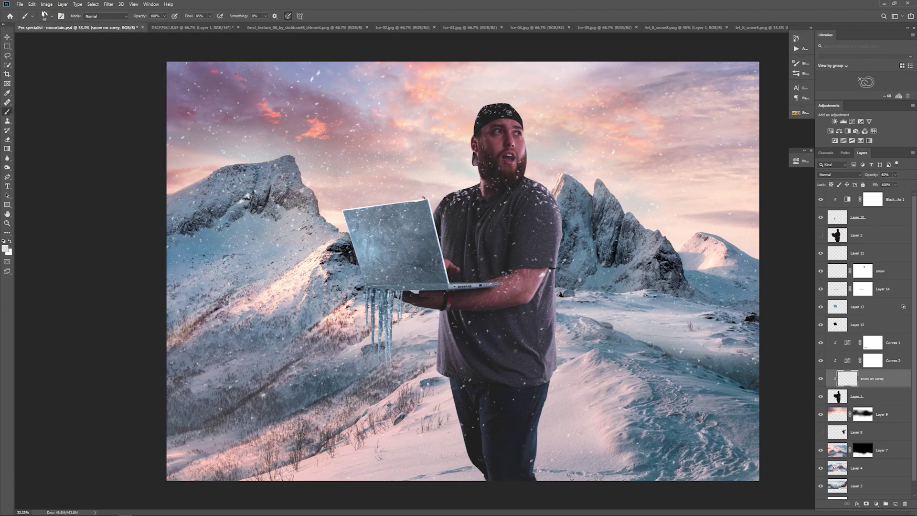
Add a new empty layer directly above Layer 14 for painting snow on the laptop.
left_click(879, 325)
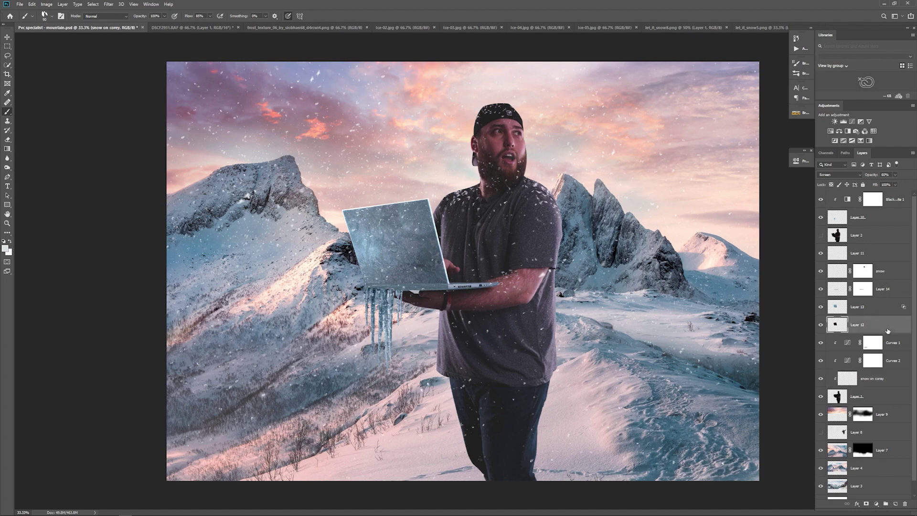
left_click(887, 289)
left_click(896, 505)
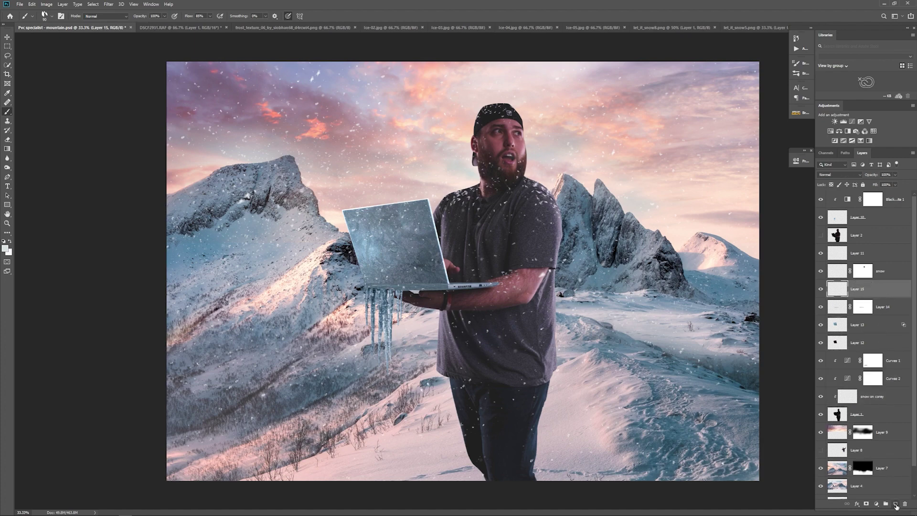
Rename the new empty layer as "snow on laptop".
double_click(861, 288)
type("snow on laptop")
key("Return")
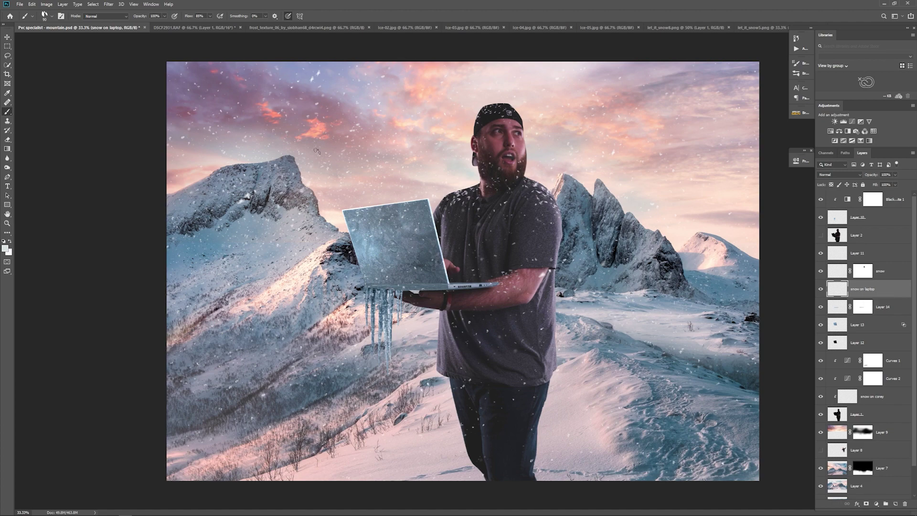
Set the brush flow to 22% and paint snow along the laptop's top edge.
left_click_drag(186, 29, 667, 128)
left_click(750, 126)
left_click(456, 189)
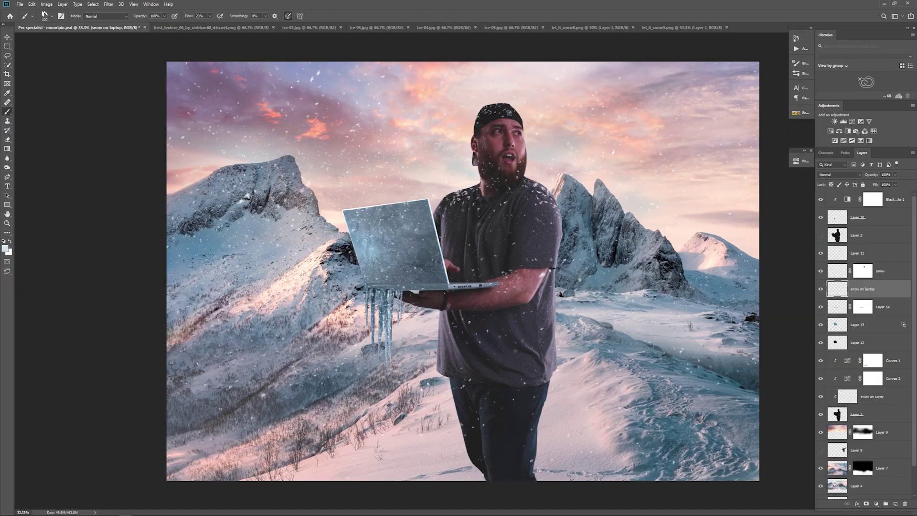
mouse_move(423, 197)
left_mouse_down()
mouse_move(358, 204)
mouse_move(378, 208)
left_mouse_up()
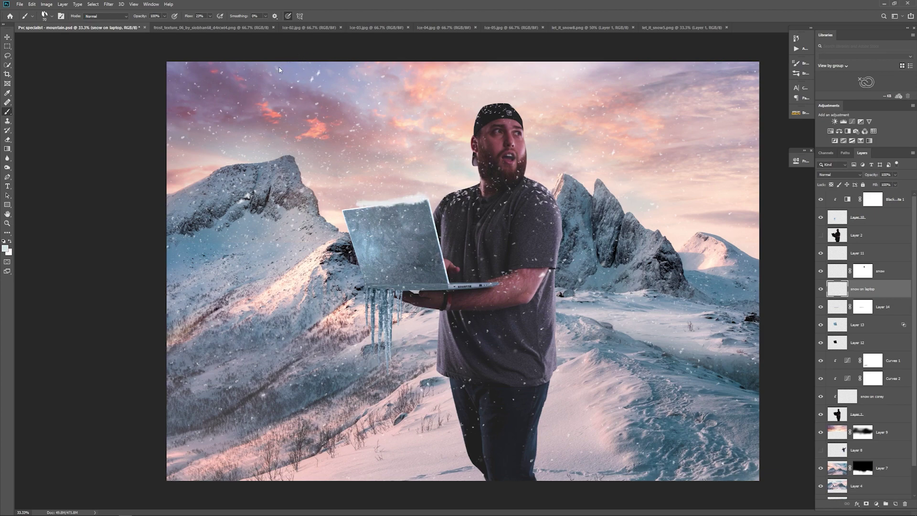
Undo the snow strokes on the laptop along with the naming and creation of the laptop snow layer.
key("ctrl+z")
key("ctrl+z")
key("ctrl+z")
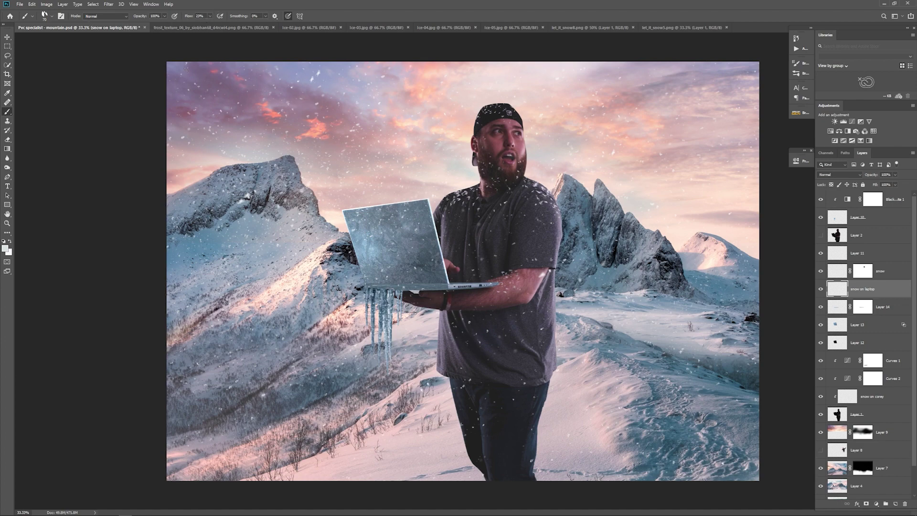
key("z")
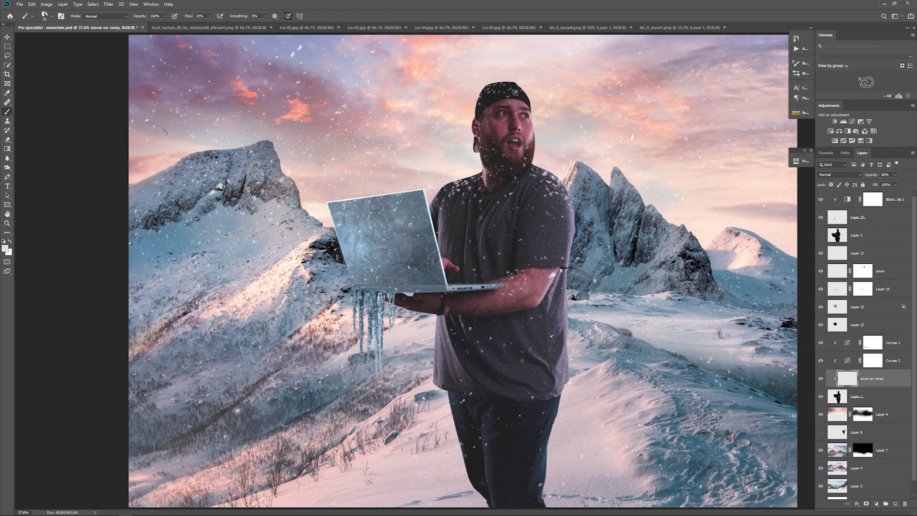
key("ctrl+minus")
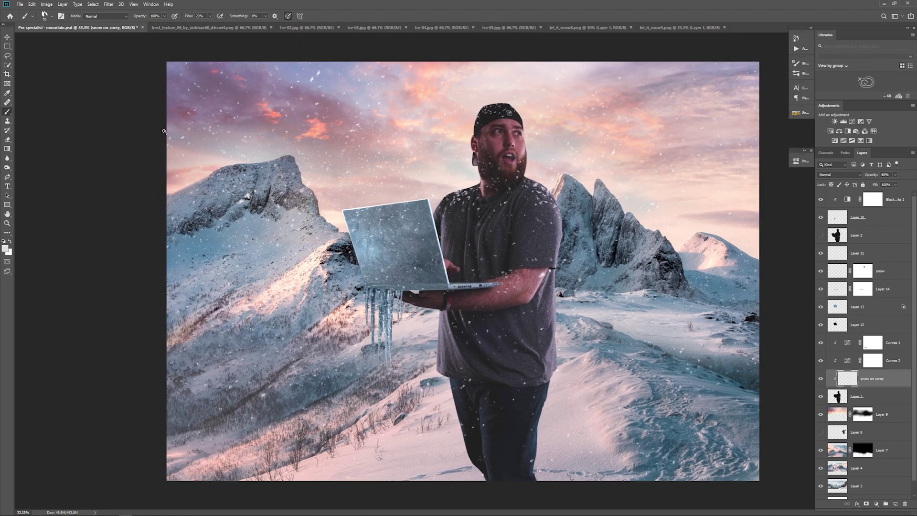
Set the brush flow to 73% and add a new empty layer directly above Layer 14.
left_click(210, 15)
left_click_drag(218, 27, 229, 25)
left_click(891, 290)
key("ctrl+shift+alt+n")
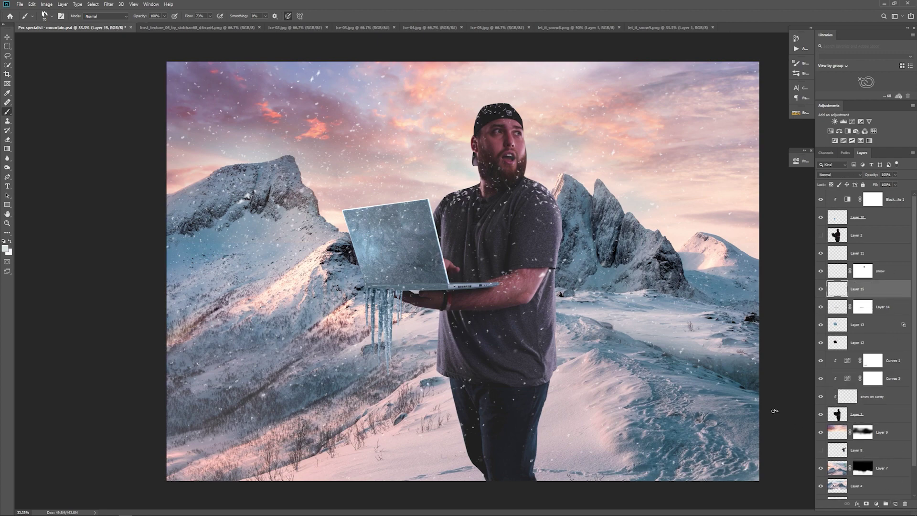
Enlarge the snow brush and paint a thick ridge of snow along the laptop's top edge.
key("bracketright")
key("bracketright")
key("bracketright")
left_click_drag(344, 206, 422, 199)
Reduce the brush size and paint settled snow on the man's shoulder and the top of his cap.
key("bracketleft")
key("bracketleft")
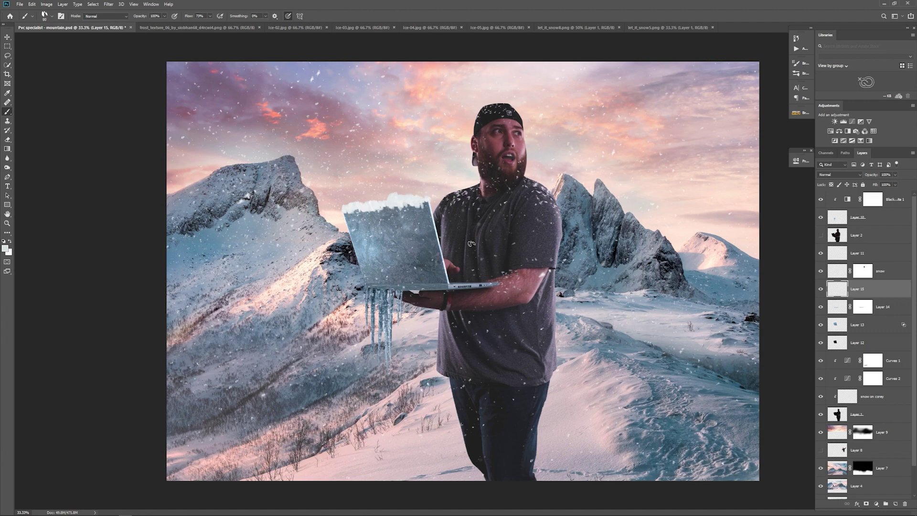
left_click_drag(463, 189, 450, 195)
left_click_drag(507, 103, 481, 105)
left_click(43, 14)
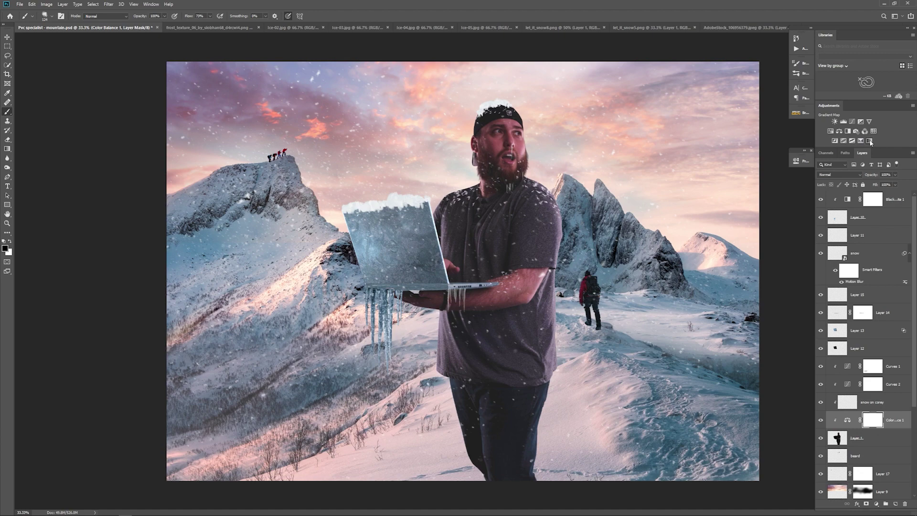
Add a Gradient Map adjustment above the topmost Black & White layer using the black-to-white gradient preset.
left_click(871, 142)
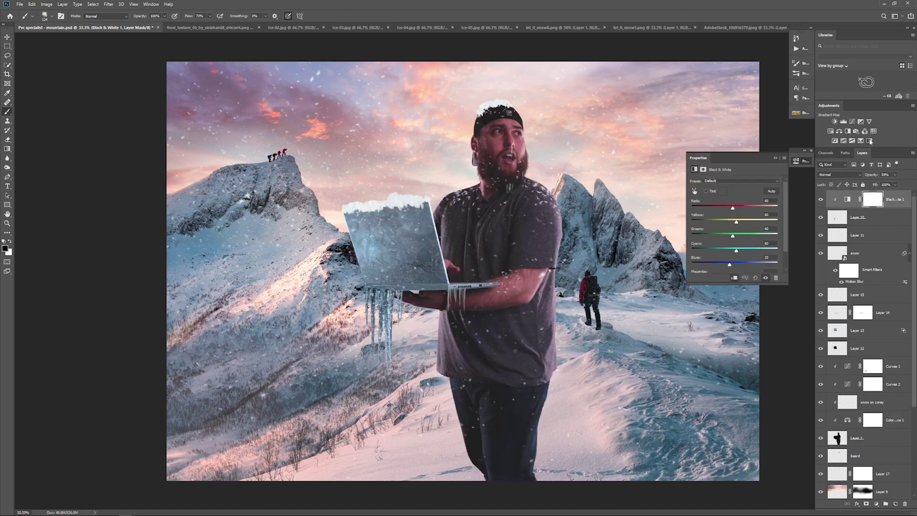
left_click(862, 142)
left_click(732, 184)
left_click(410, 127)
left_click(520, 119)
left_click(775, 158)
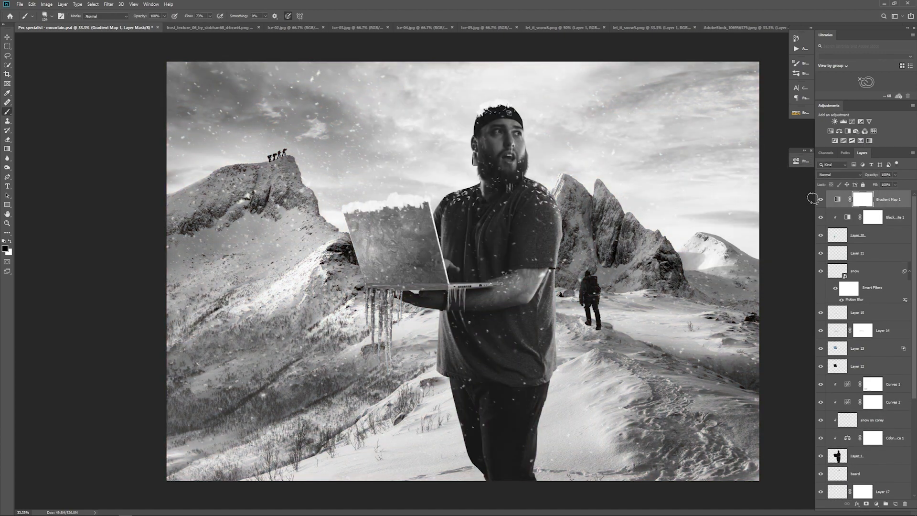
Set the gradient map layer's blend mode to Luminosity and its opacity to 13%.
left_click(839, 175)
left_click(830, 348)
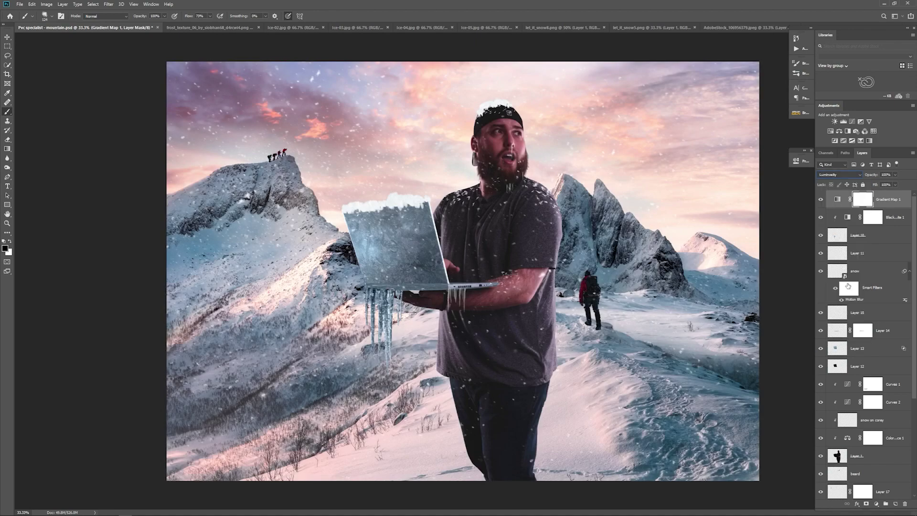
left_click(895, 174)
left_click_drag(898, 184, 867, 185)
left_click(861, 141)
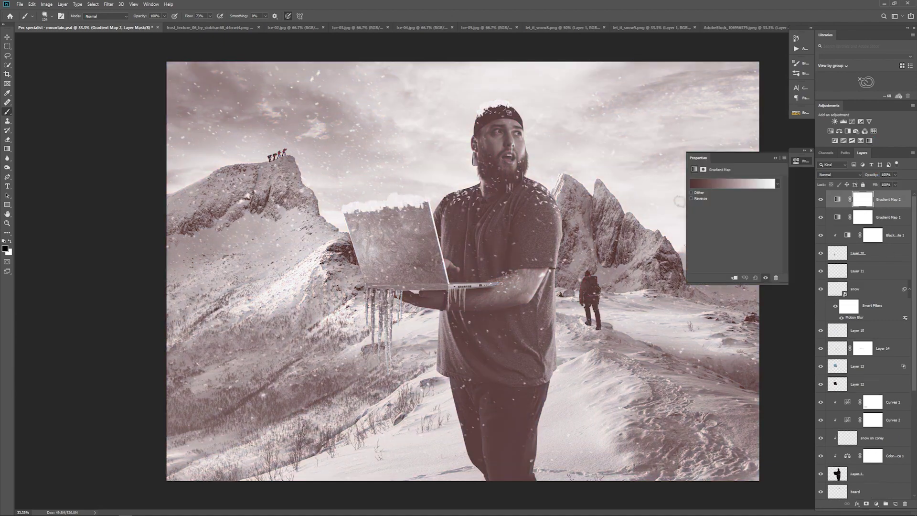
left_click(734, 183)
left_click(421, 127)
left_click(389, 127)
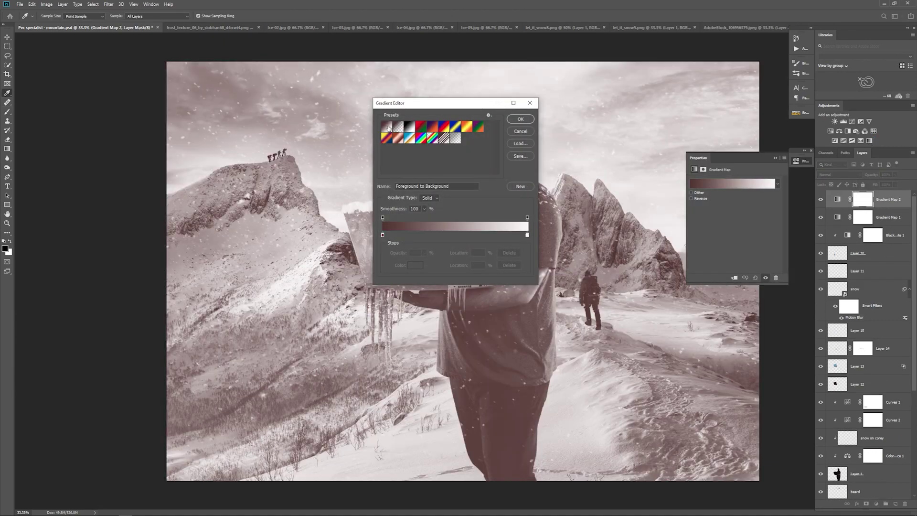
left_click(383, 235)
double_click(383, 235)
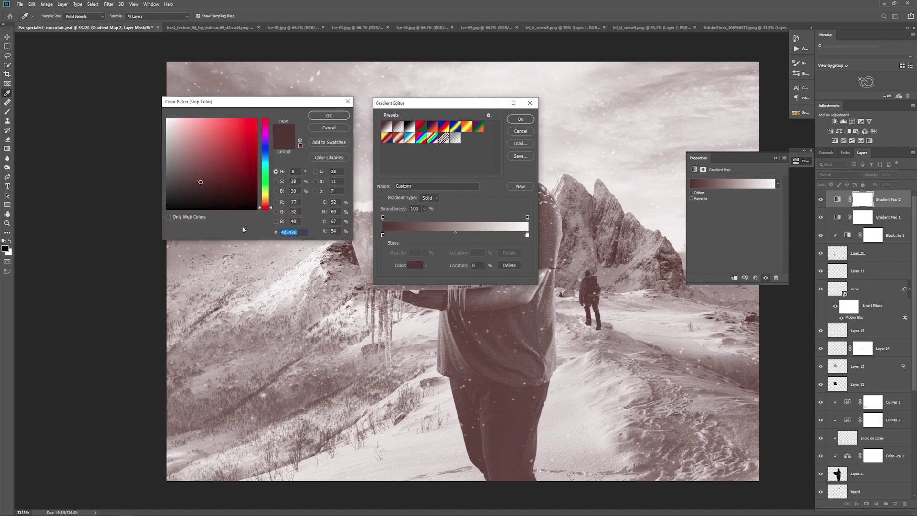
left_click_drag(271, 207, 269, 148)
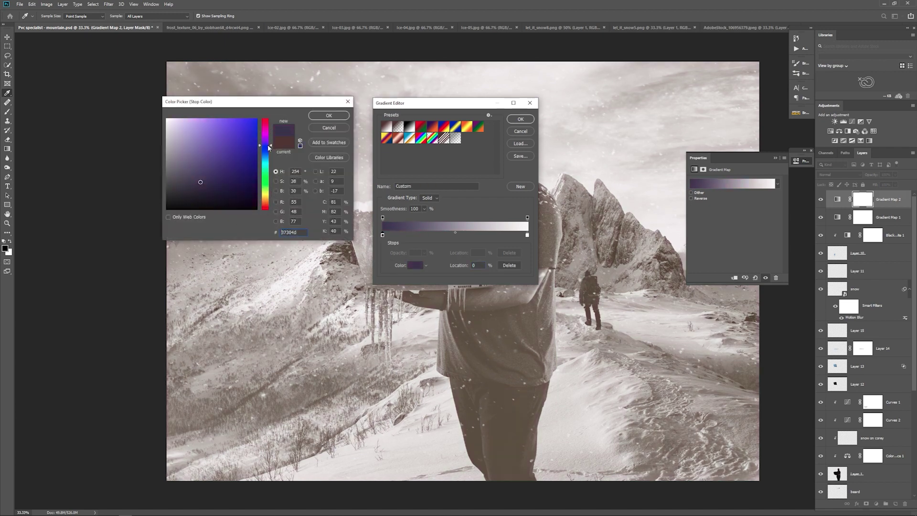
left_click_drag(263, 198, 269, 192)
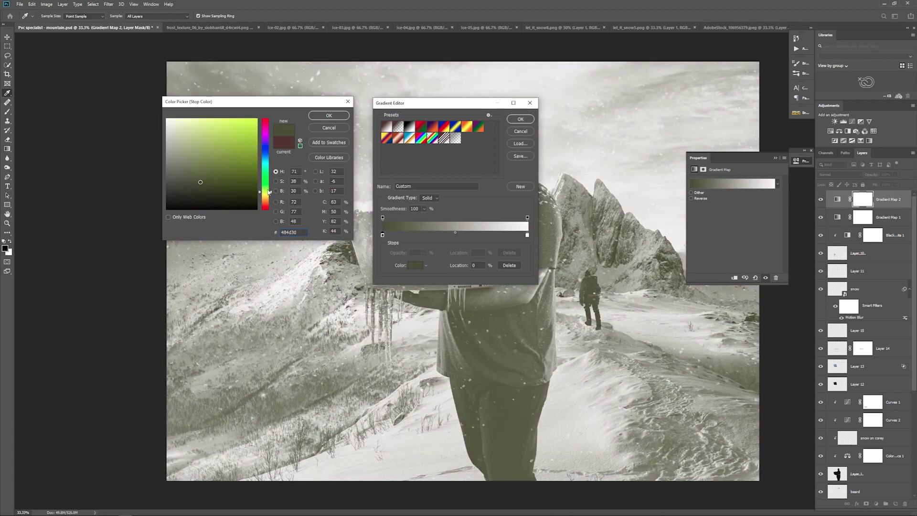
key("Escape")
key("Escape")
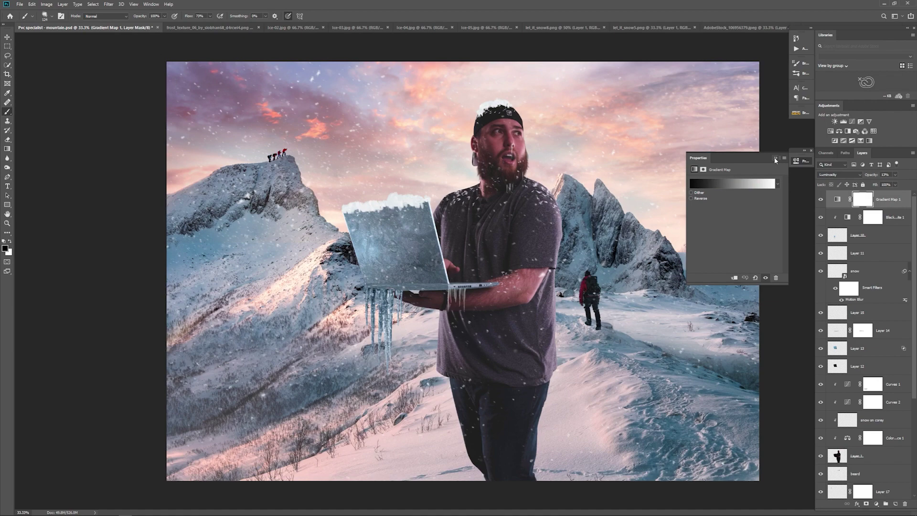
left_click(776, 159)
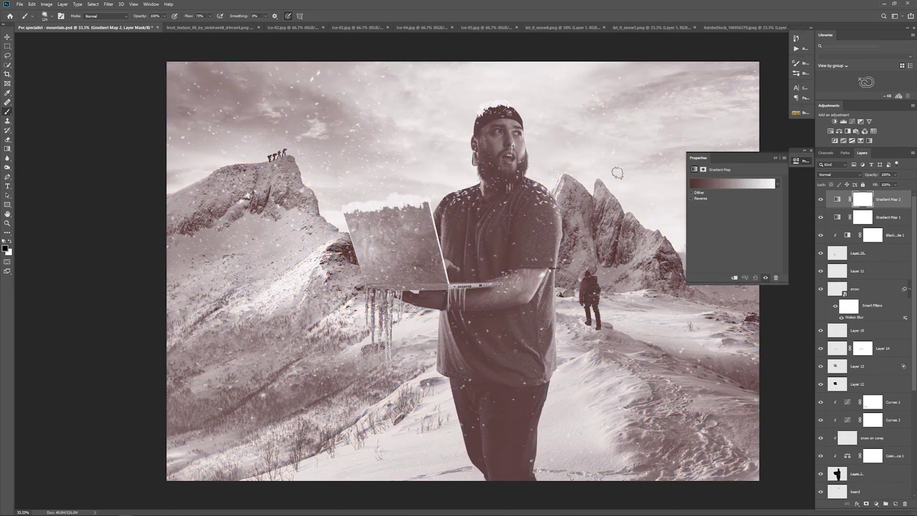
Start the second gradient map from the black-to-white preset and set its dark stop to muted teal, 668b94.
left_click(733, 183)
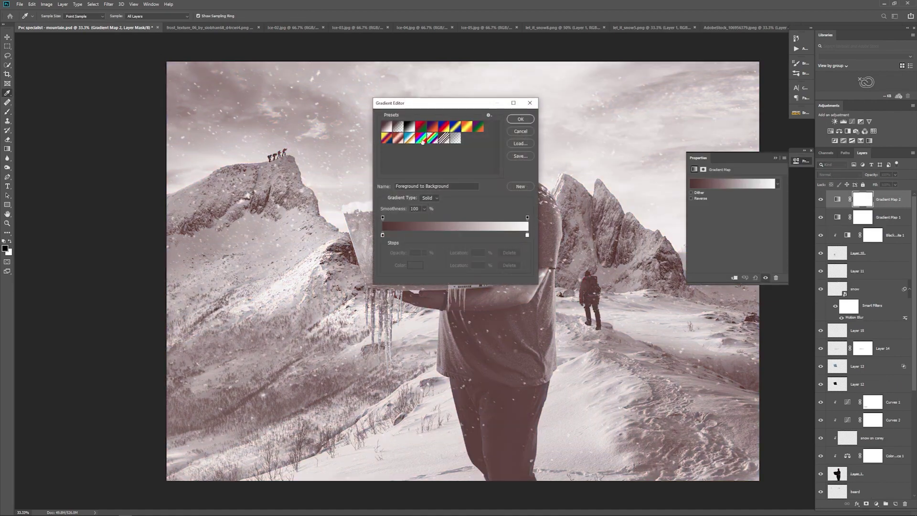
left_click(409, 127)
double_click(384, 234)
left_click_drag(270, 151, 271, 161)
left_click(193, 147)
left_click(194, 157)
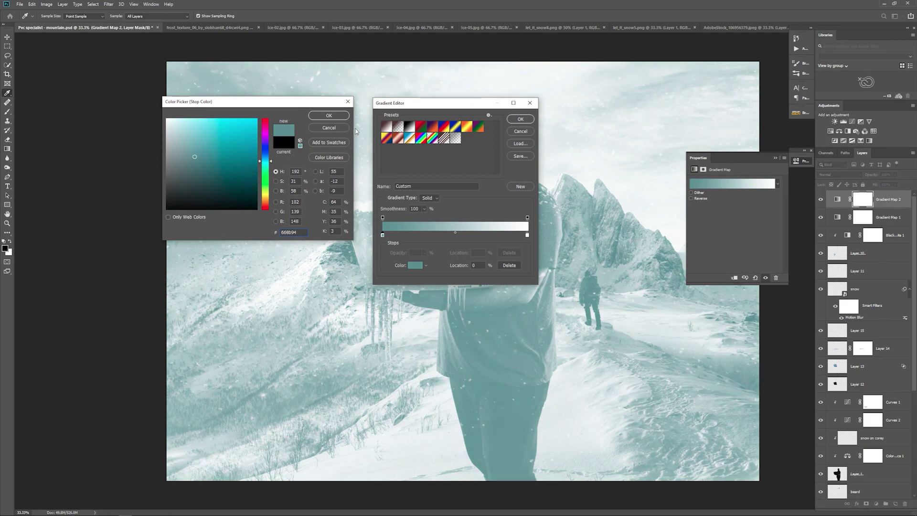
left_click(329, 116)
Add a middle colour stop at 48% to the gradient and make it a more saturated teal.
double_click(452, 235)
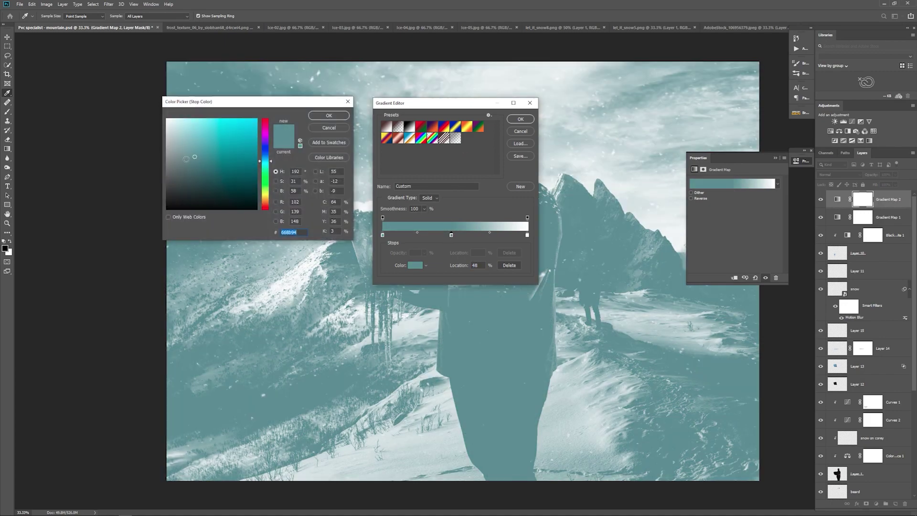
mouse_move(192, 159)
left_mouse_down()
mouse_move(208, 159)
mouse_move(201, 156)
left_mouse_up()
left_click(329, 115)
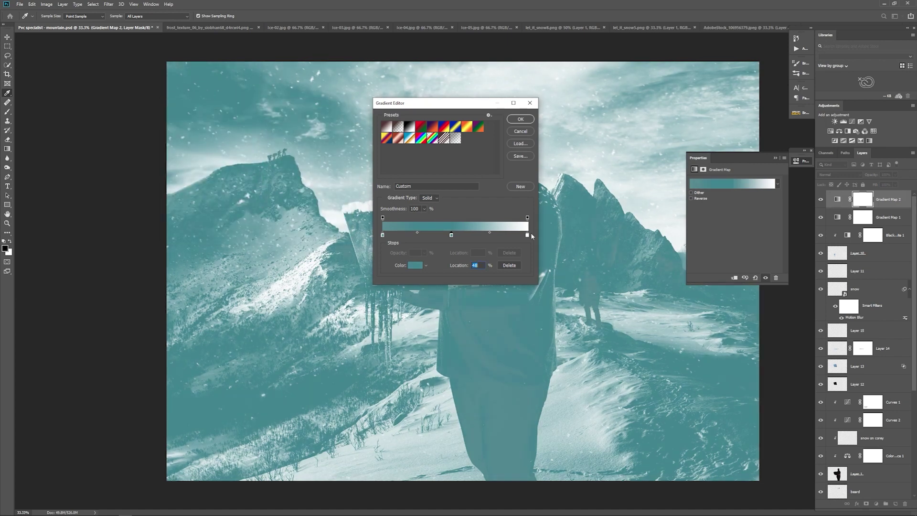
Set the gradient's light end stop to a pale warm orange and apply the gradient.
left_click(528, 235)
double_click(527, 235)
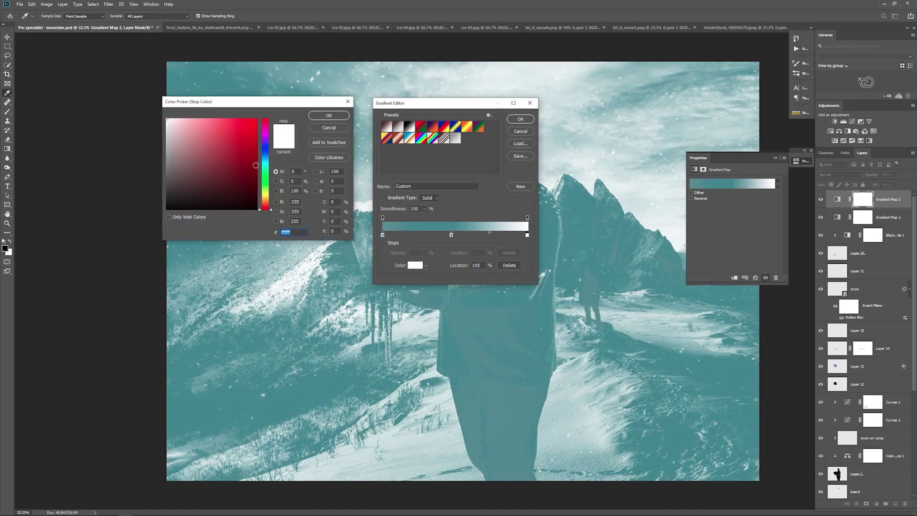
left_click(192, 122)
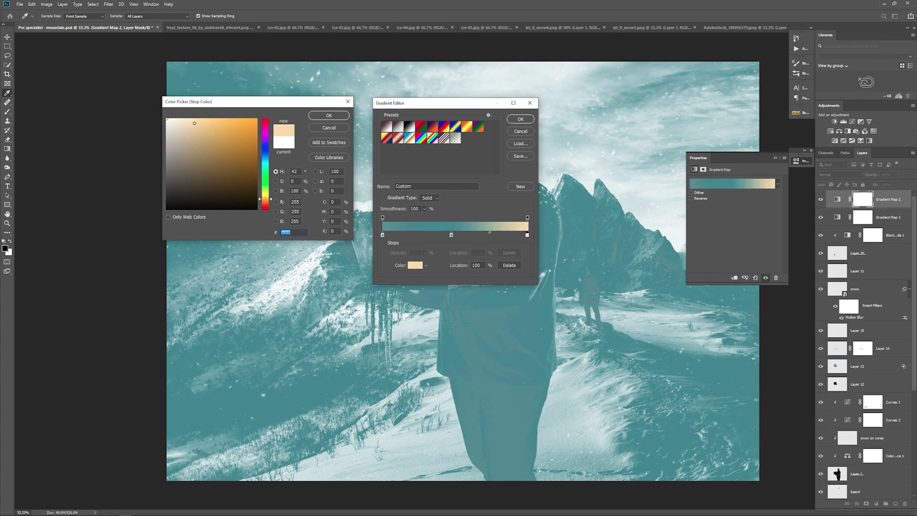
left_click(329, 115)
left_click(520, 119)
left_click(775, 158)
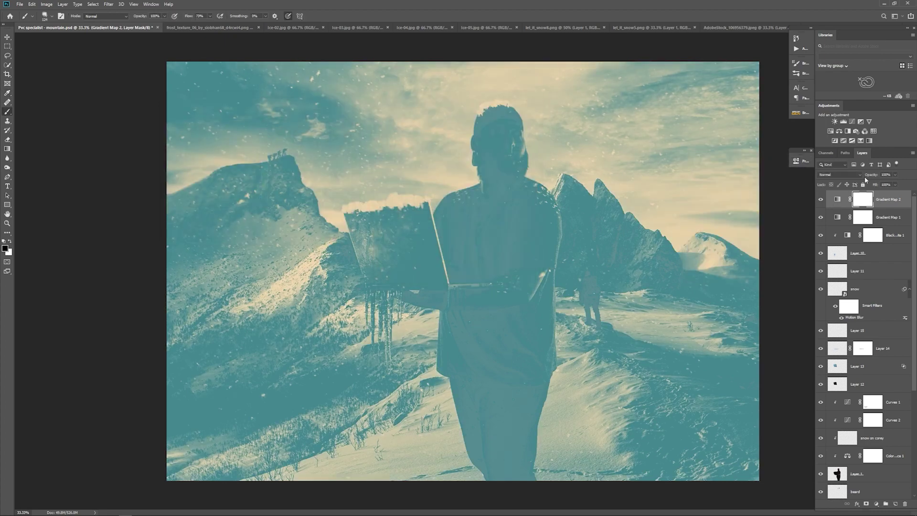
Try a lower opacity for the teal-and-orange gradient map, then delete that adjustment layer.
left_click_drag(896, 176, 858, 187)
left_click(889, 202)
key("Delete")
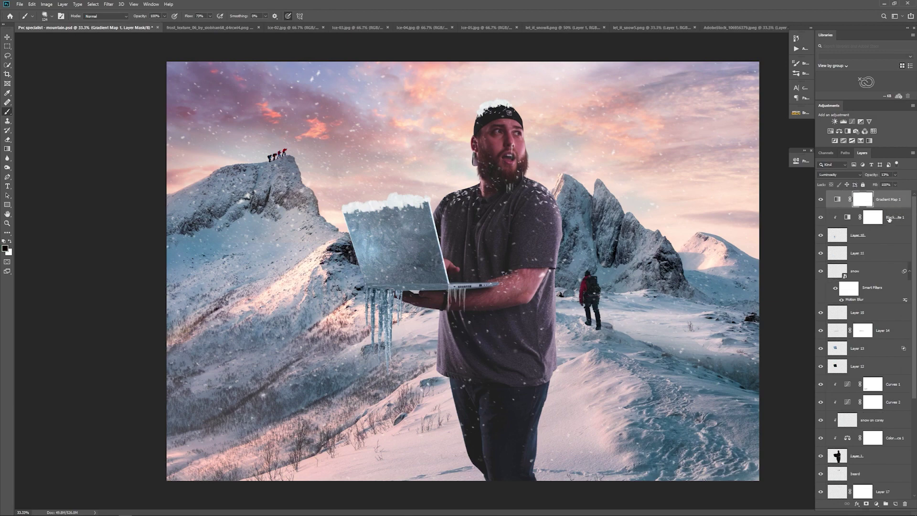
Add a Photo Filter adjustment above Gradient Map 1 and set its custom filter colour to teal.
left_click(856, 132)
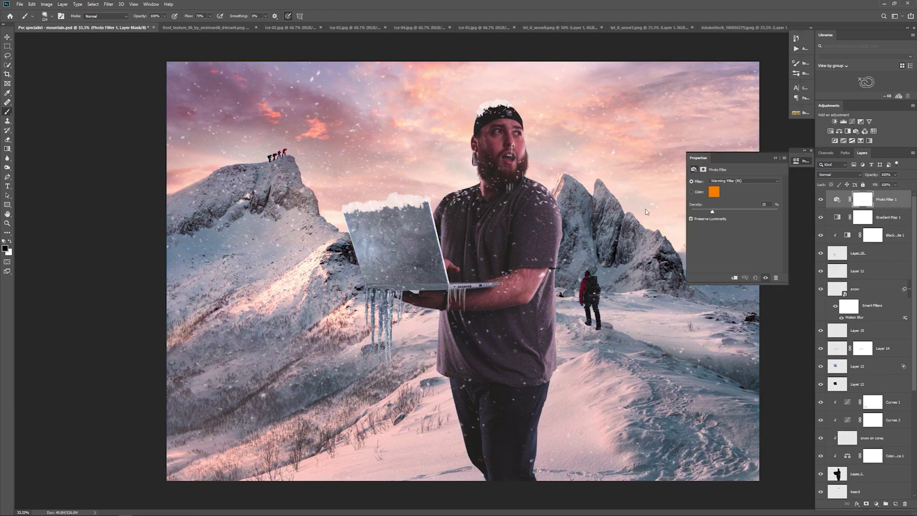
left_click(713, 193)
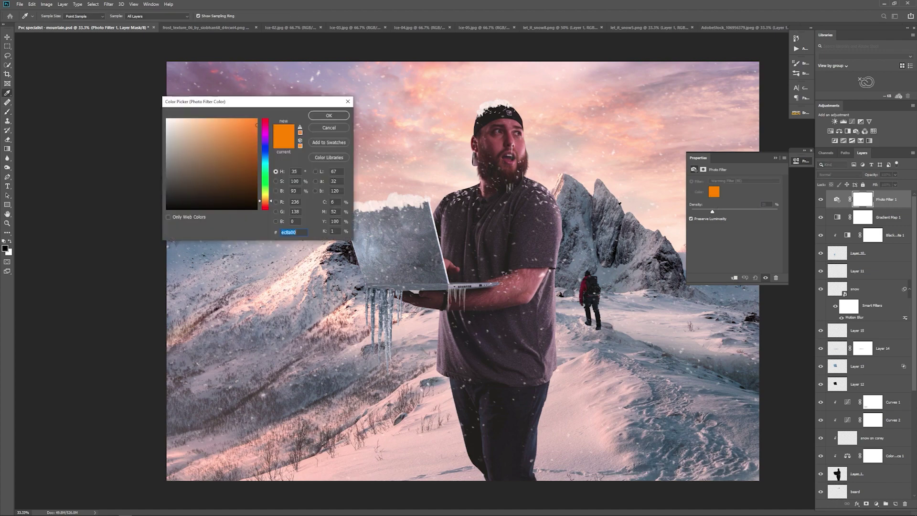
type("ffffff")
left_click(660, 301)
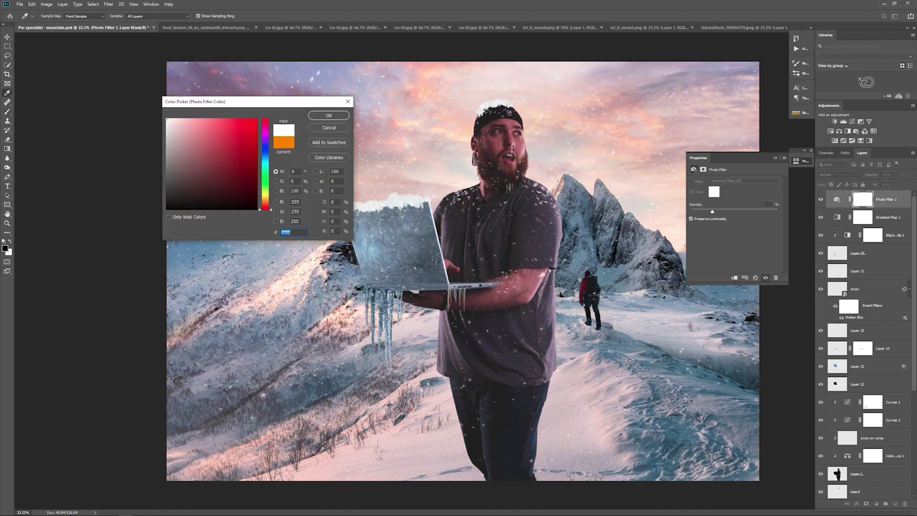
left_click(266, 160)
mouse_move(229, 158)
left_mouse_down()
mouse_move(206, 156)
mouse_move(217, 151)
left_mouse_up()
left_click(328, 115)
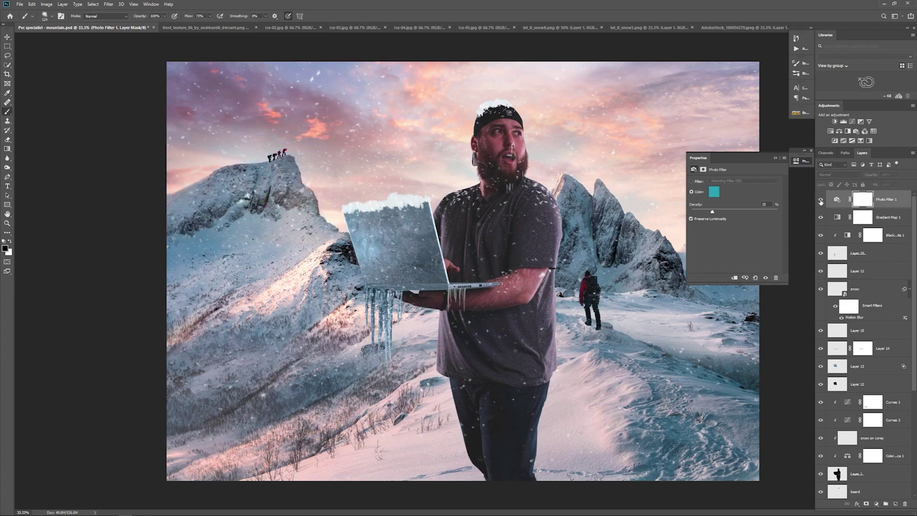
left_click(775, 158)
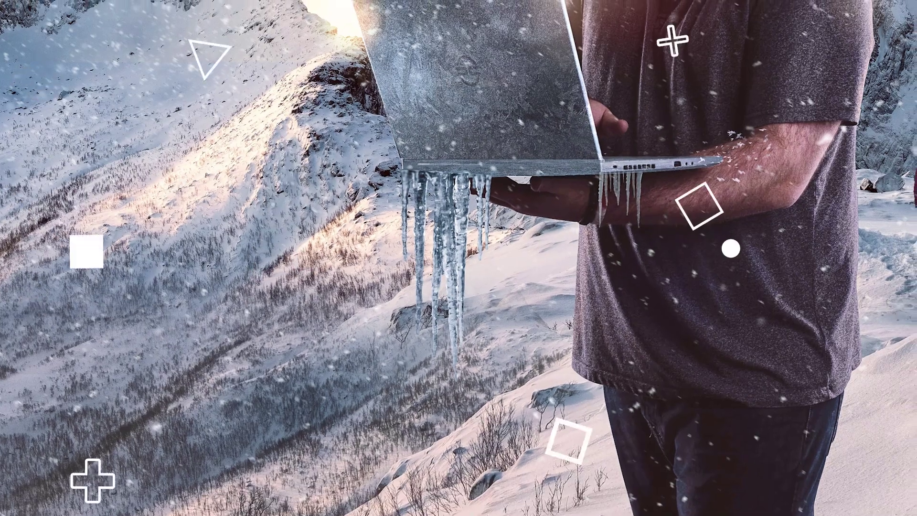